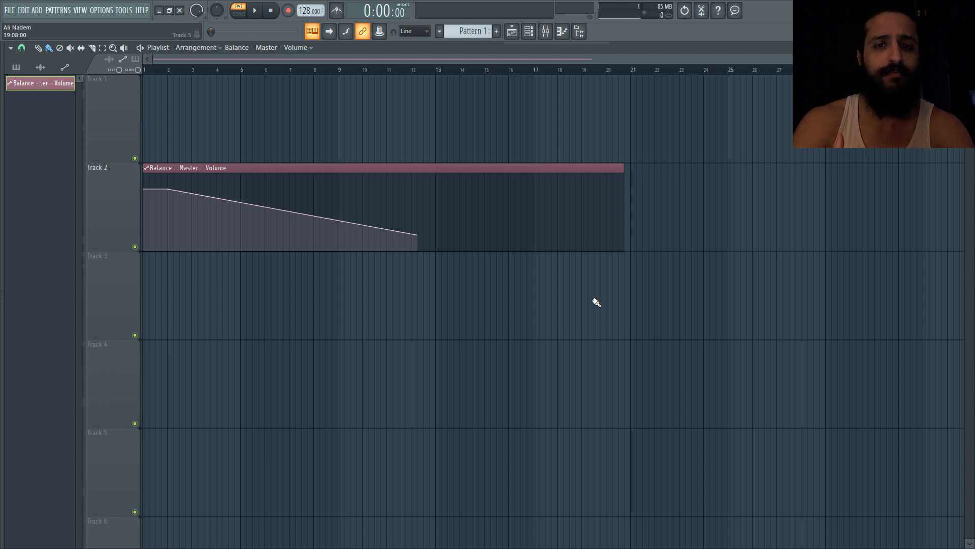
# Open the Fruity Balance plugin on the master mixer track and inspect its Volume knob's automation options
pyautogui.click(546, 32)
pyautogui.rightClick(886, 348)
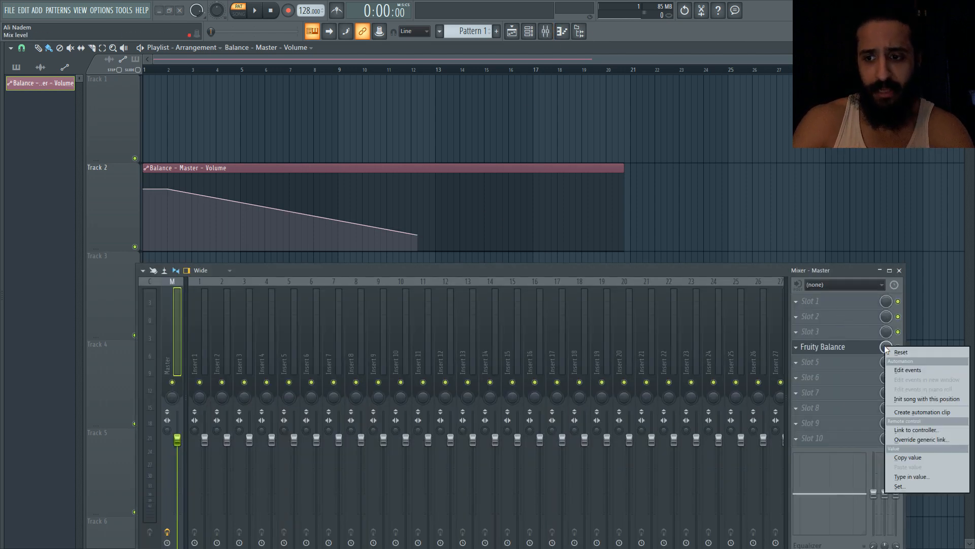
pyautogui.click(832, 329)
pyautogui.click(823, 347)
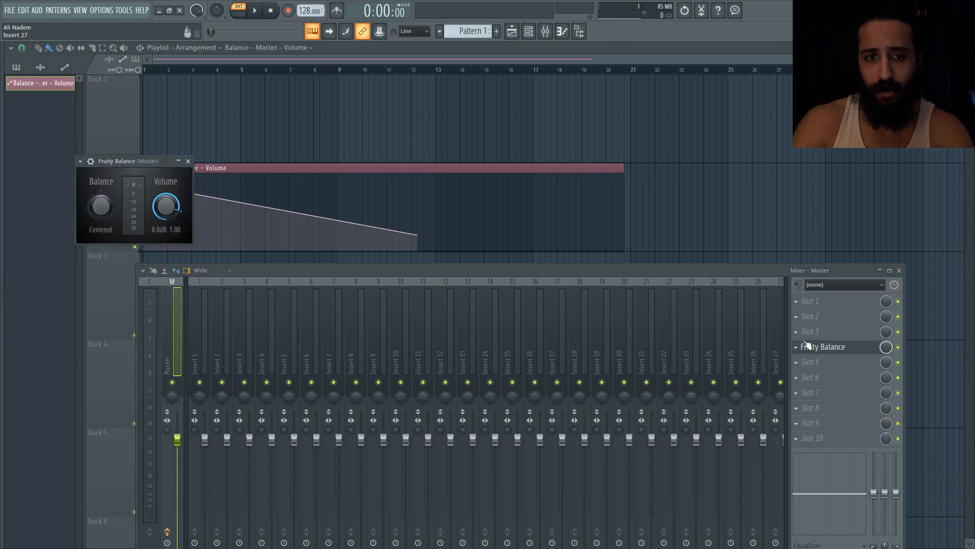
pyautogui.rightClick(166, 204)
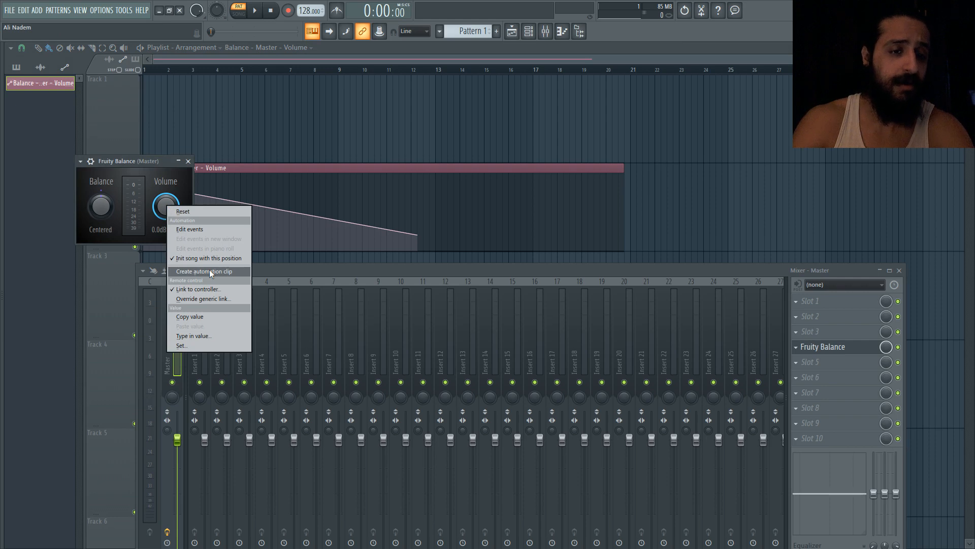
pyautogui.click(188, 161)
pyautogui.click(188, 161)
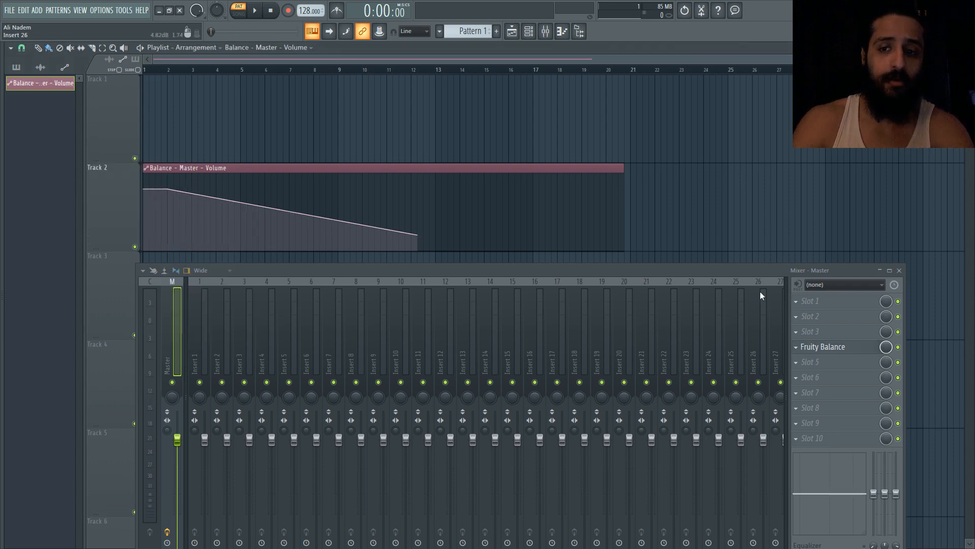
pyautogui.click(899, 271)
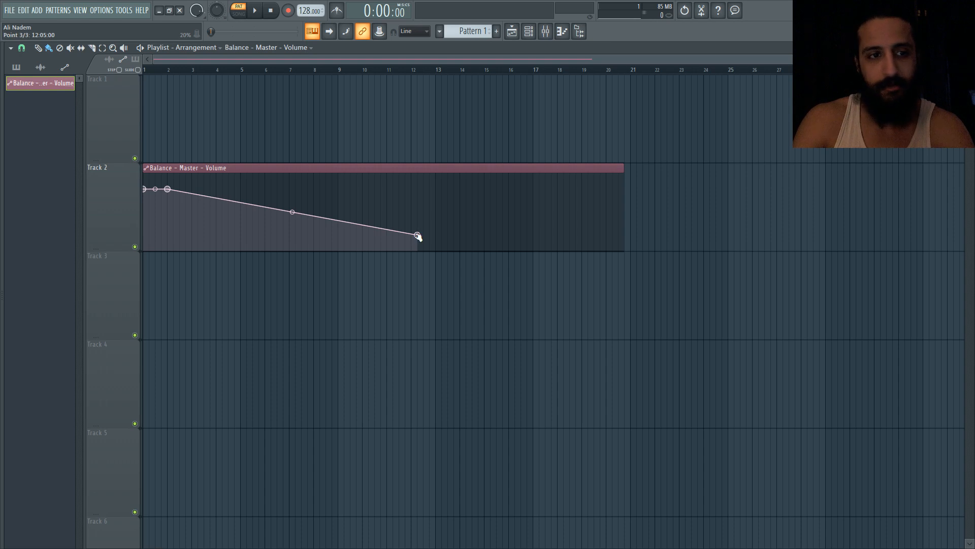
# Move the automation clip's end point to about bar 9 and reopen the Fruity Balance Volume knob's options
pyautogui.moveTo(418, 236); pyautogui.dragTo(351, 210)
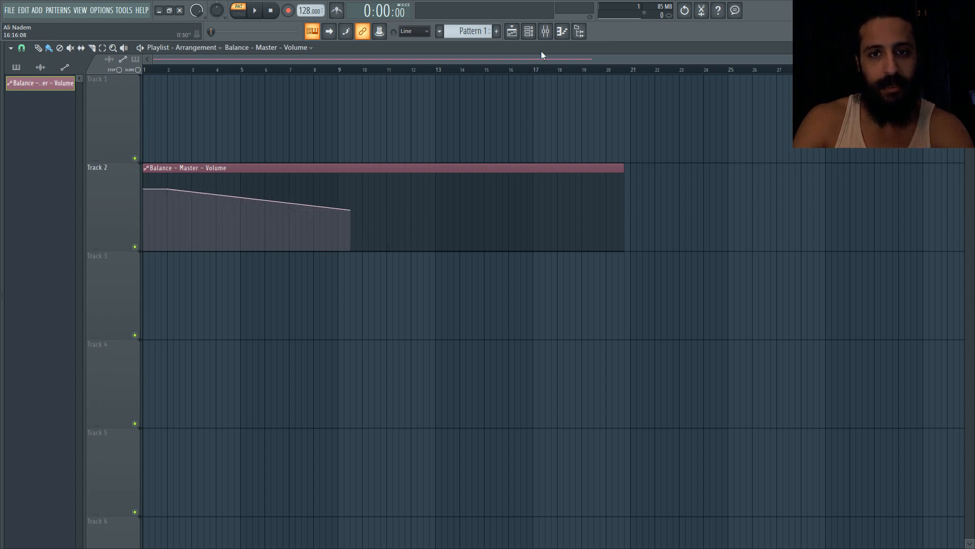
pyautogui.press('F9')
pyautogui.click(824, 346)
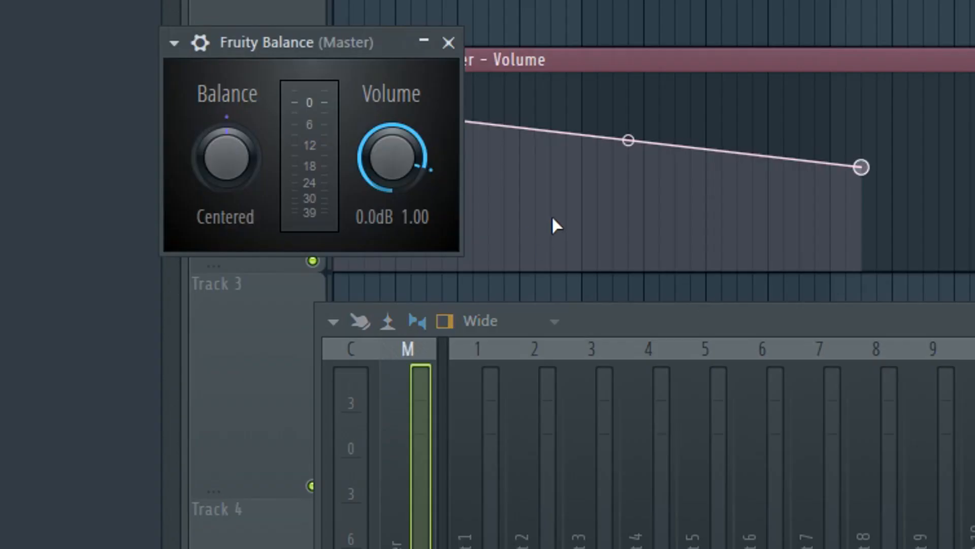
pyautogui.rightClick(399, 152)
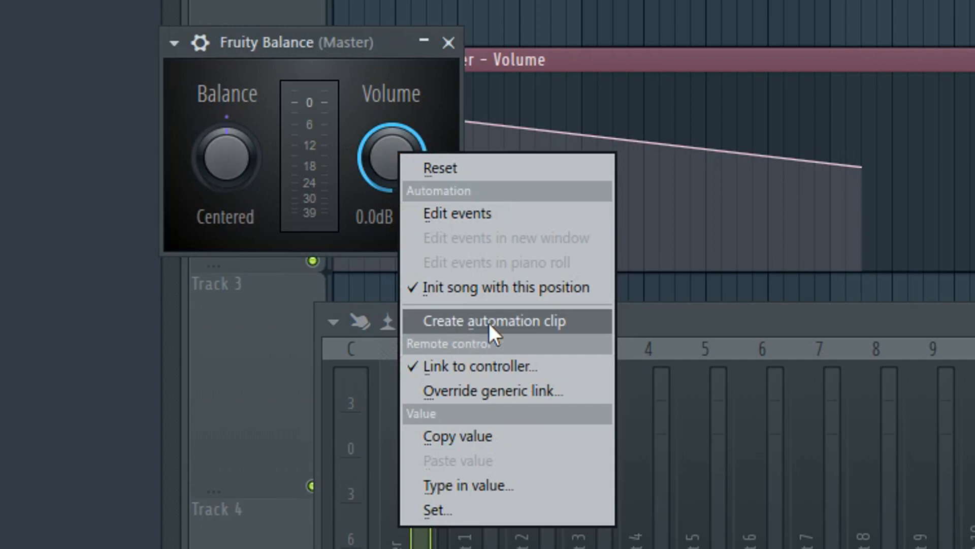
pyautogui.click(646, 61)
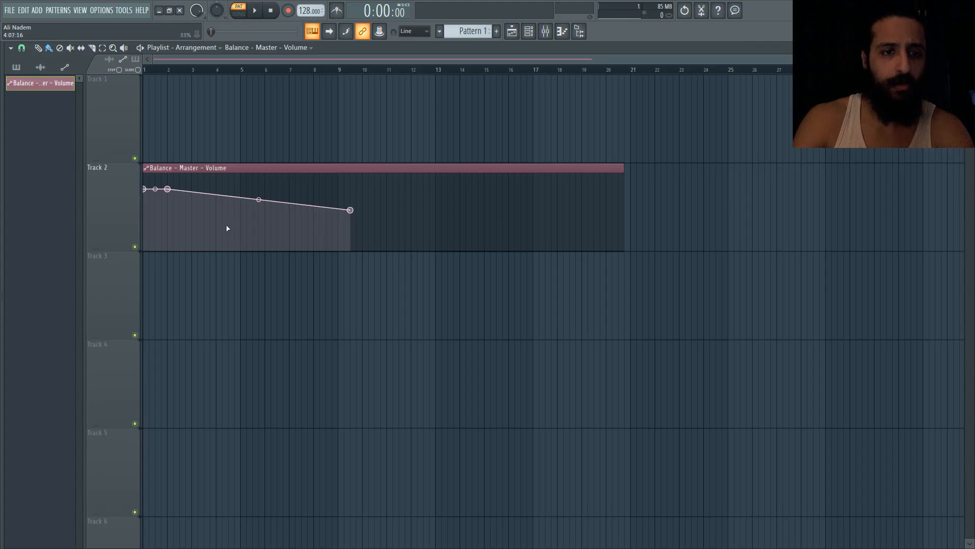
# Add several extra points to the volume automation curve, then undo them
pyautogui.click(198, 224)
pyautogui.click(265, 199)
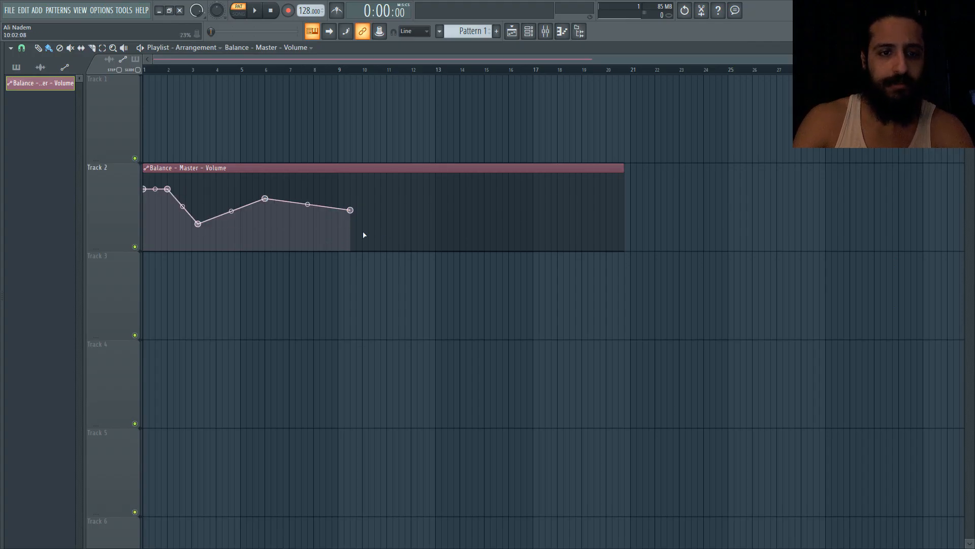
pyautogui.click(387, 239)
pyautogui.click(435, 200)
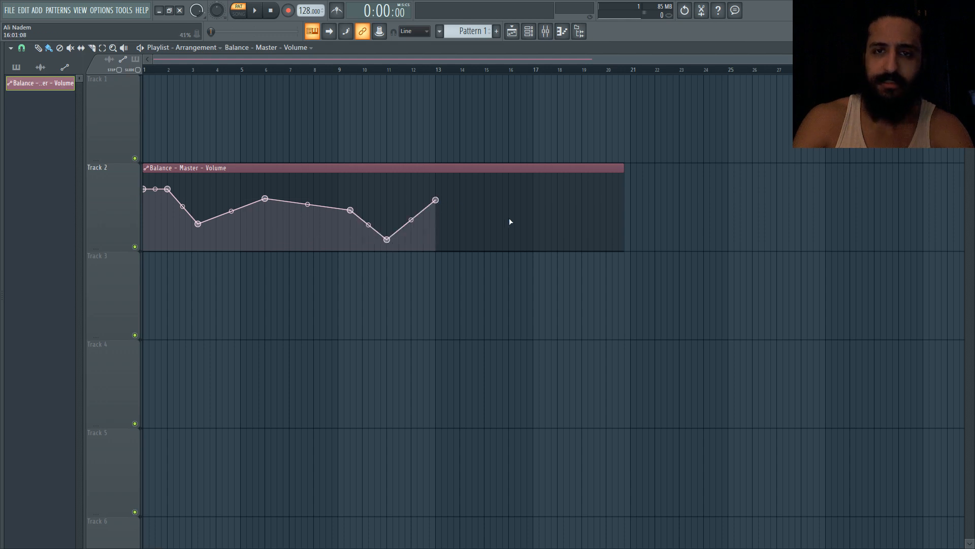
pyautogui.click(503, 230)
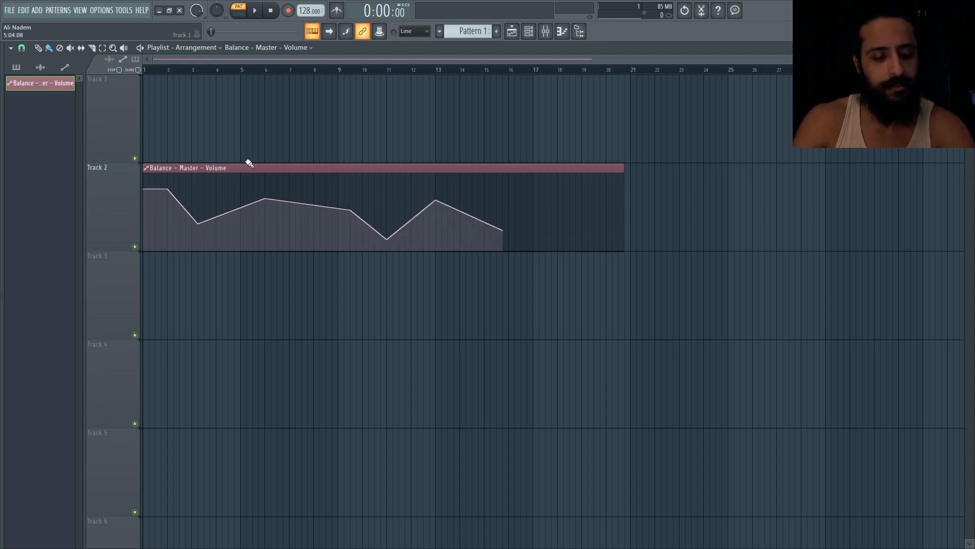
pyautogui.hotkey('ctrl', 'z')
pyautogui.hotkey('ctrl', 'z')
pyautogui.hotkey('ctrl', 'z')
pyautogui.hotkey('ctrl', 'z')
pyautogui.hotkey('ctrl', 'z')
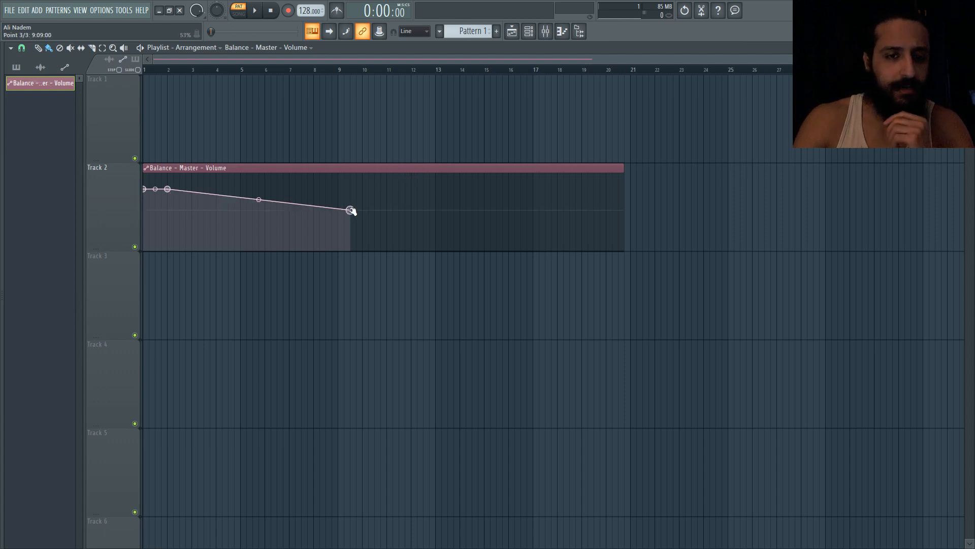
# Drag the clip's end point down to zero at about bar 12 and bend the curve with its tension handle
pyautogui.moveTo(351, 210); pyautogui.dragTo(407, 220)
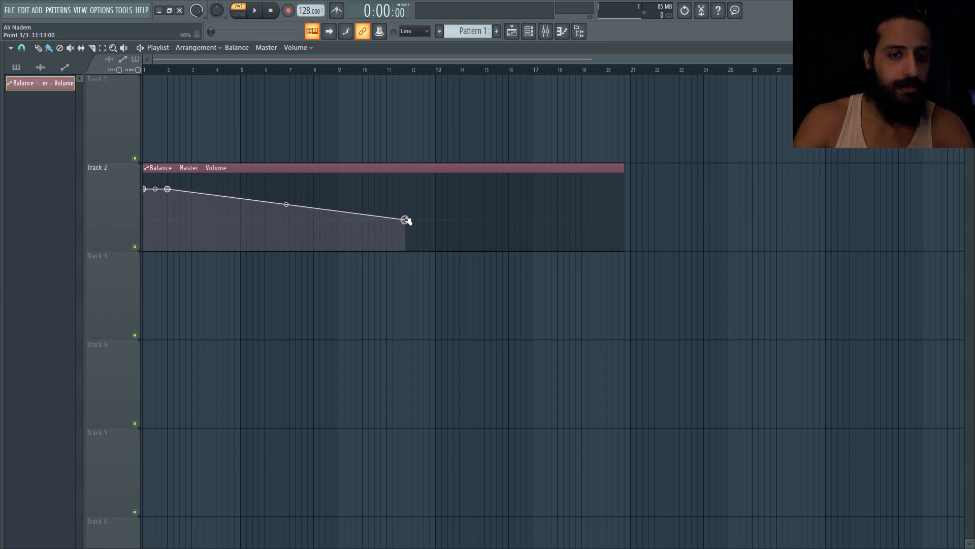
pyautogui.rightClick(406, 220)
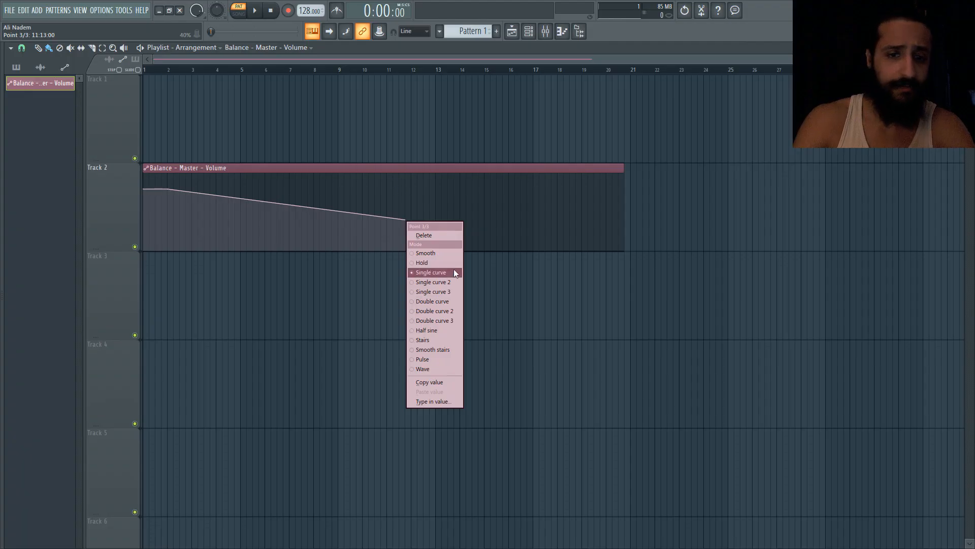
pyautogui.click(419, 168)
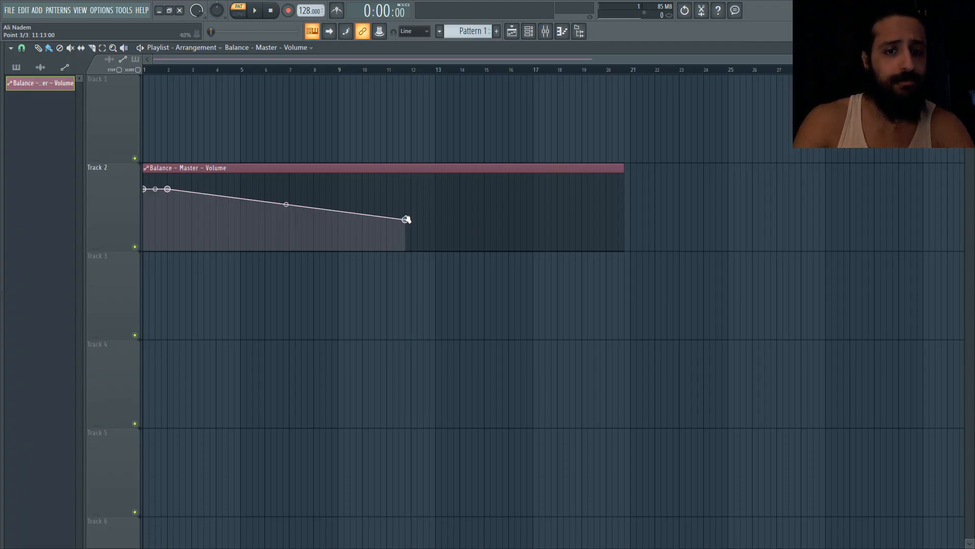
pyautogui.moveTo(406, 220); pyautogui.dragTo(416, 258)
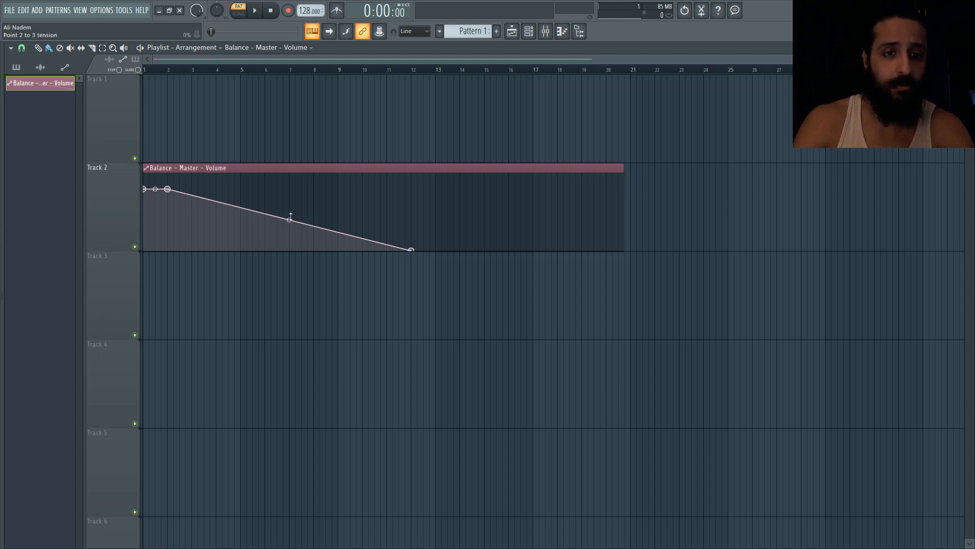
pyautogui.moveTo(289, 220)
pyautogui.mouseDown()
pyautogui.moveTo(289, 199)
pyautogui.moveTo(289, 244)
pyautogui.moveTo(289, 201)
pyautogui.moveTo(289, 242)
pyautogui.moveTo(289, 210)
pyautogui.mouseUp()
# Set the end point's curve mode to Wave, adjust the wave tension, and extend the end point to about bar 19
pyautogui.rightClick(412, 249)
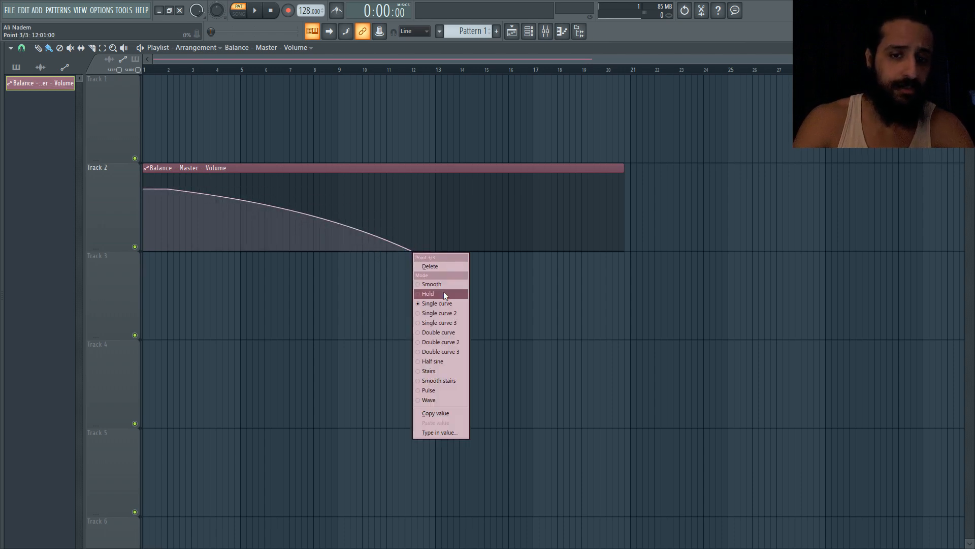
pyautogui.click(446, 399)
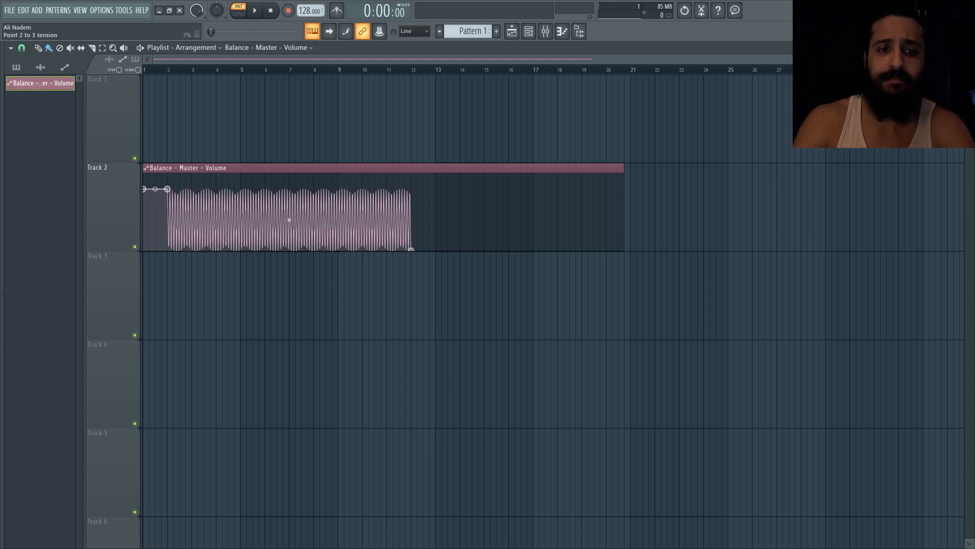
pyautogui.moveTo(289, 220); pyautogui.dragTo(289, 207)
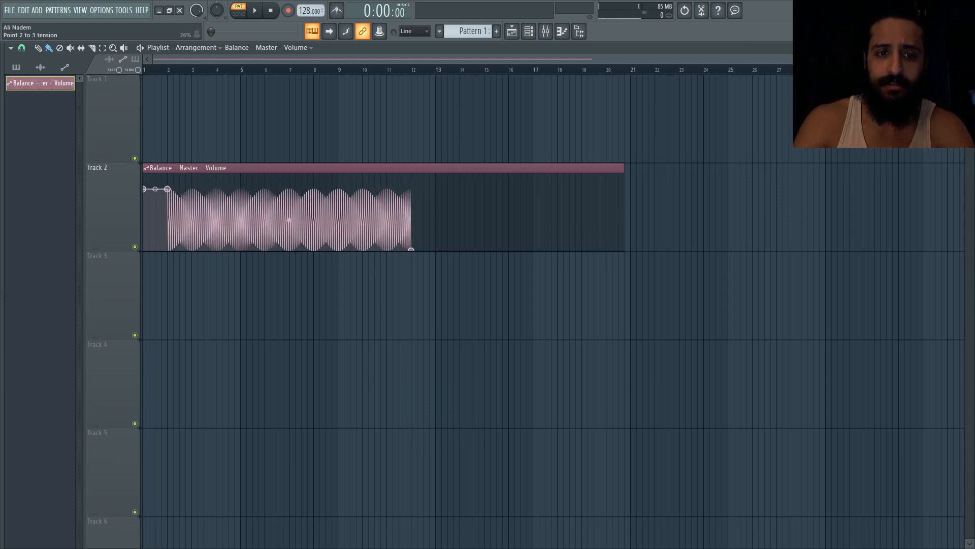
pyautogui.moveTo(411, 250); pyautogui.dragTo(592, 274)
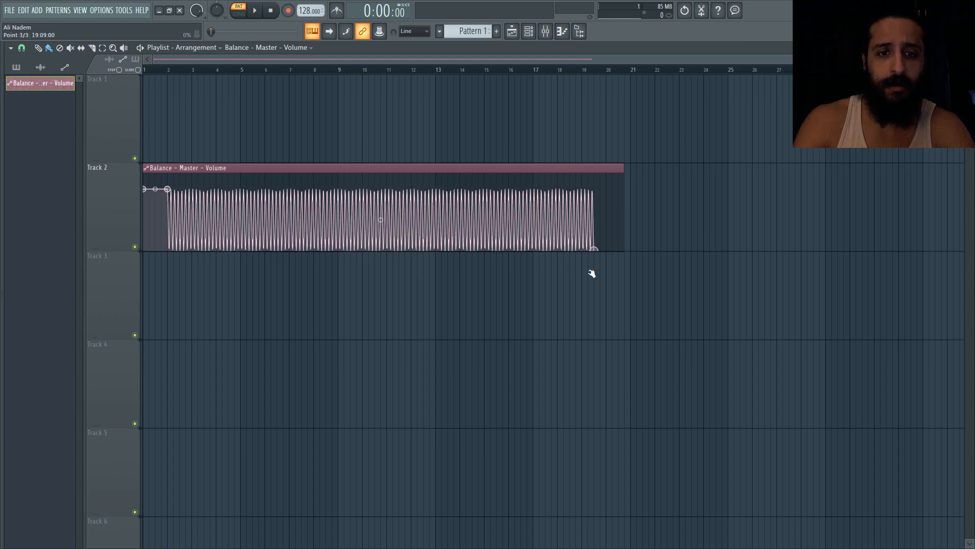
pyautogui.moveTo(380, 220); pyautogui.dragTo(381, 220)
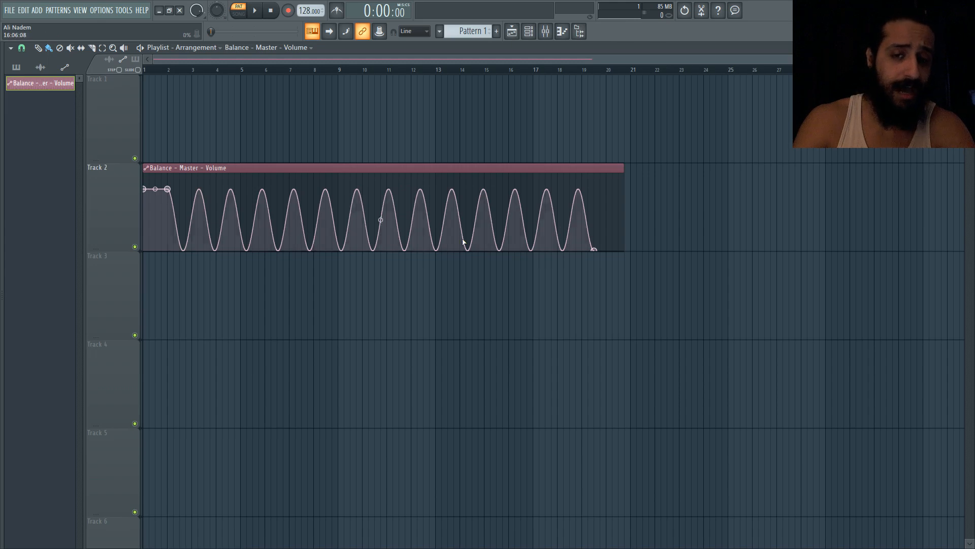
# Switch the end point's mode to Pulse, adjust its tension, and undo the tension change
pyautogui.rightClick(594, 250)
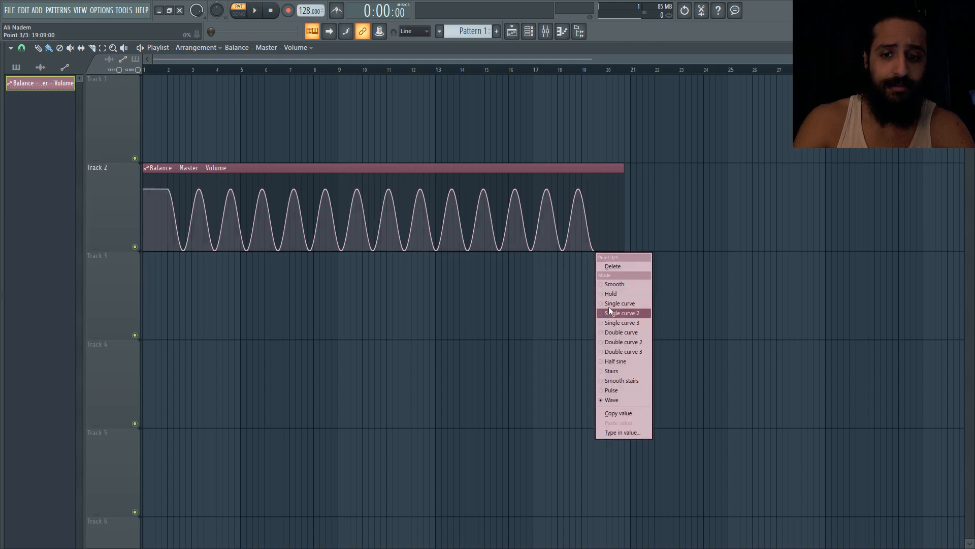
pyautogui.click(632, 389)
pyautogui.moveTo(381, 187); pyautogui.dragTo(381, 185)
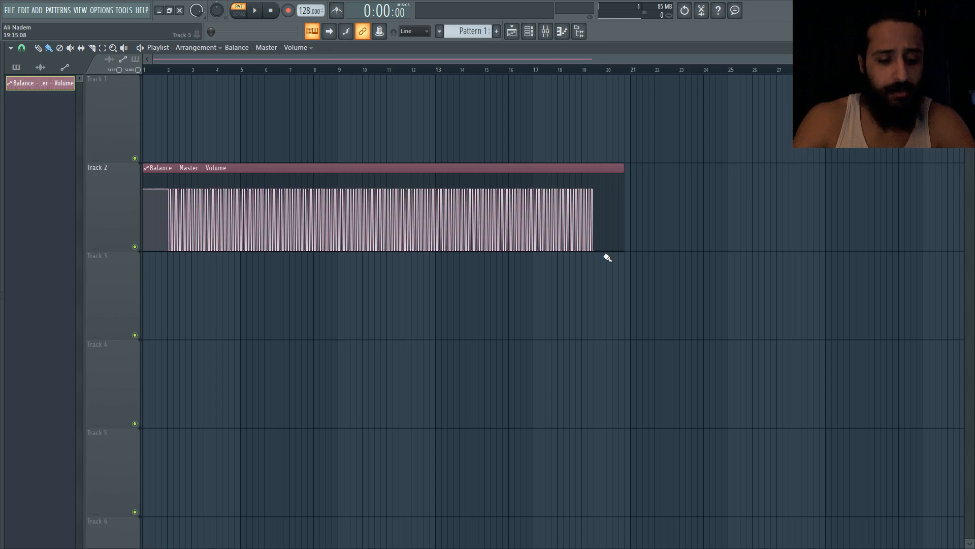
pyautogui.hotkey('ctrl', 'z')
# Set the end point back to Single curve and move it to full volume at bar 9
pyautogui.rightClick(592, 248)
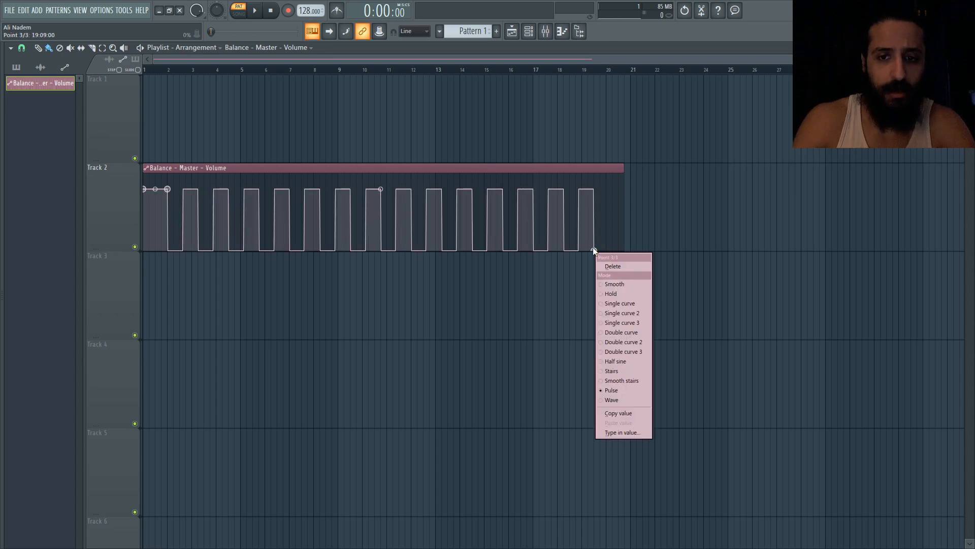
pyautogui.click(628, 303)
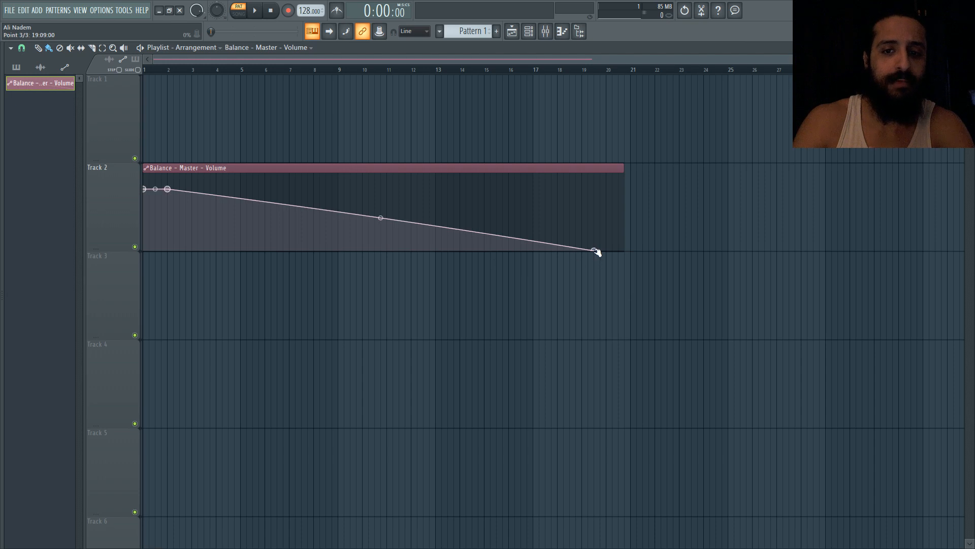
pyautogui.moveTo(594, 250); pyautogui.dragTo(338, 188)
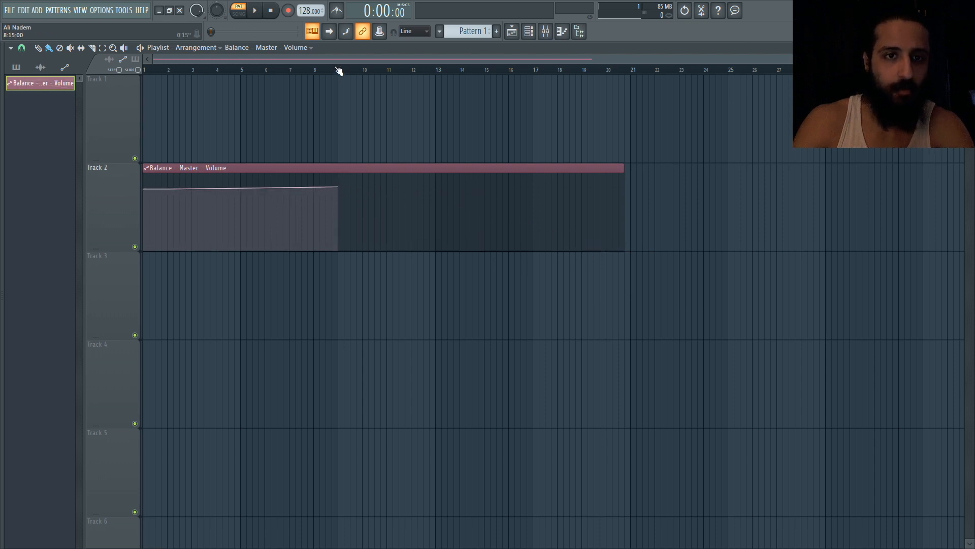
# Select bars 1 to 9 on the playlist timeline and add a point at the bottom of bar 9
pyautogui.moveTo(337, 69); pyautogui.dragTo(1, 50)
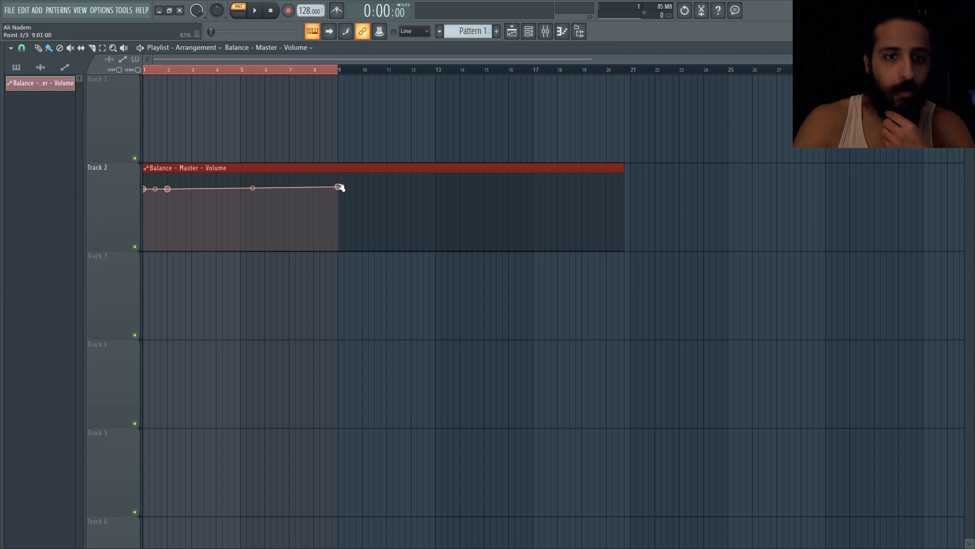
pyautogui.moveTo(339, 188); pyautogui.dragTo(308, 273)
pyautogui.rightClick(366, 205)
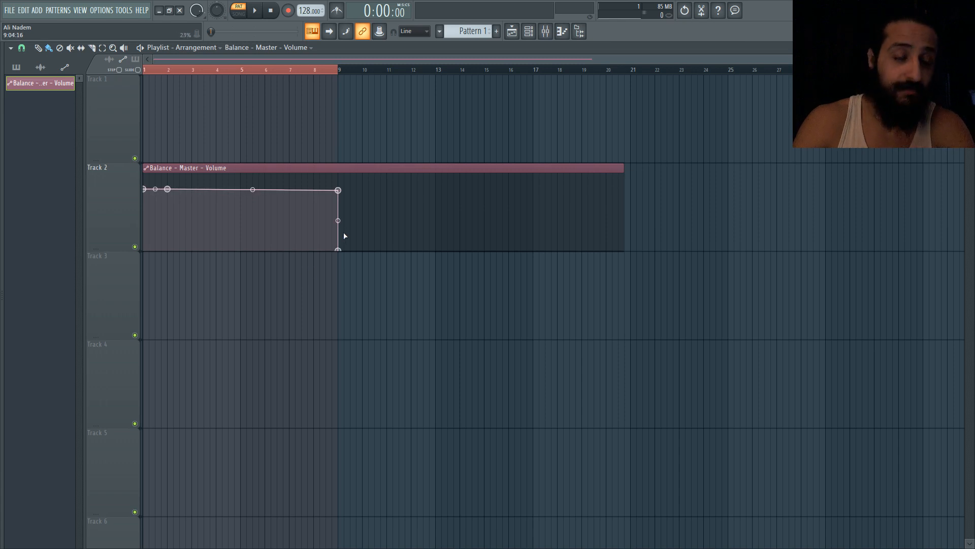
# Delete both automation points sitting at bar 9
pyautogui.rightClick(338, 250)
pyautogui.click(356, 265)
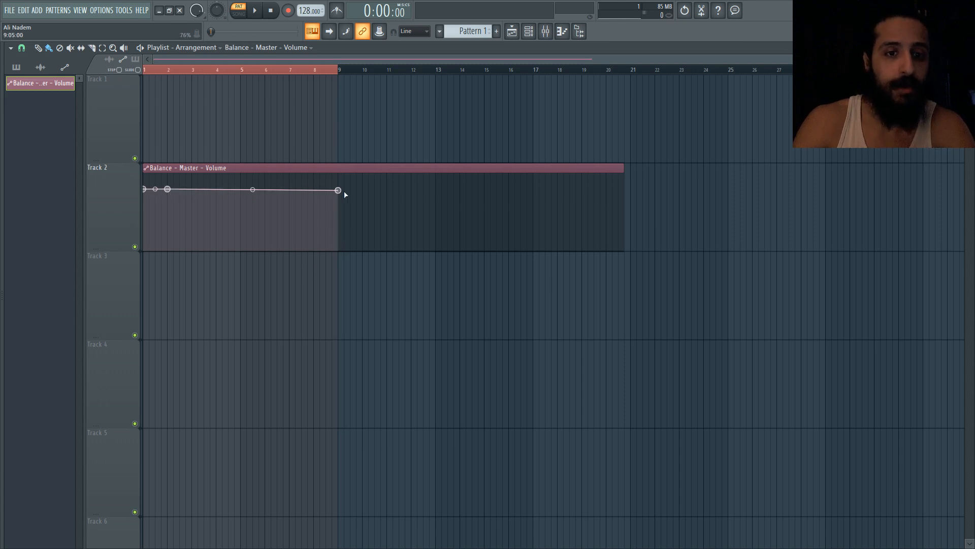
pyautogui.rightClick(338, 191)
pyautogui.click(345, 205)
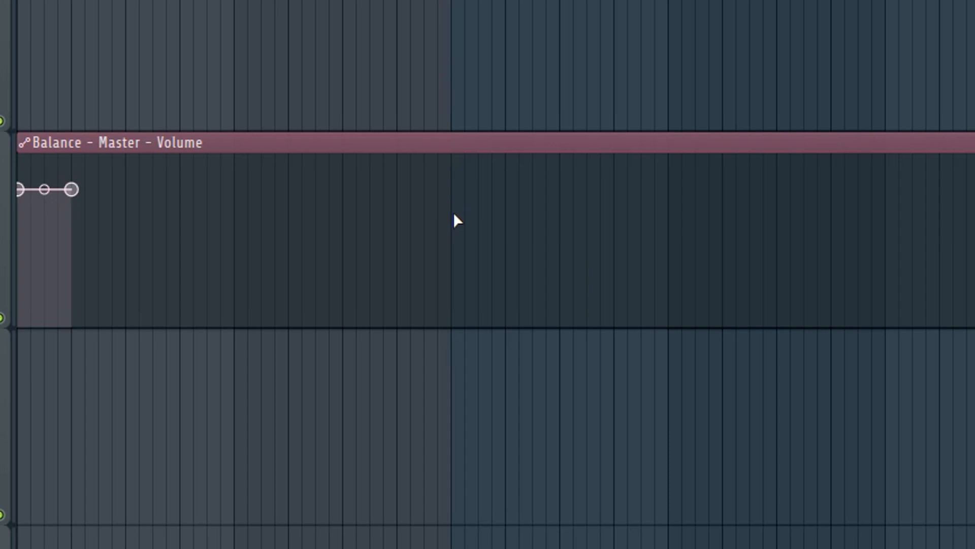
# Add a Hold end point at bar 9 dropping the volume to zero, and delete the second point near the clip's start
pyautogui.click(450, 263)
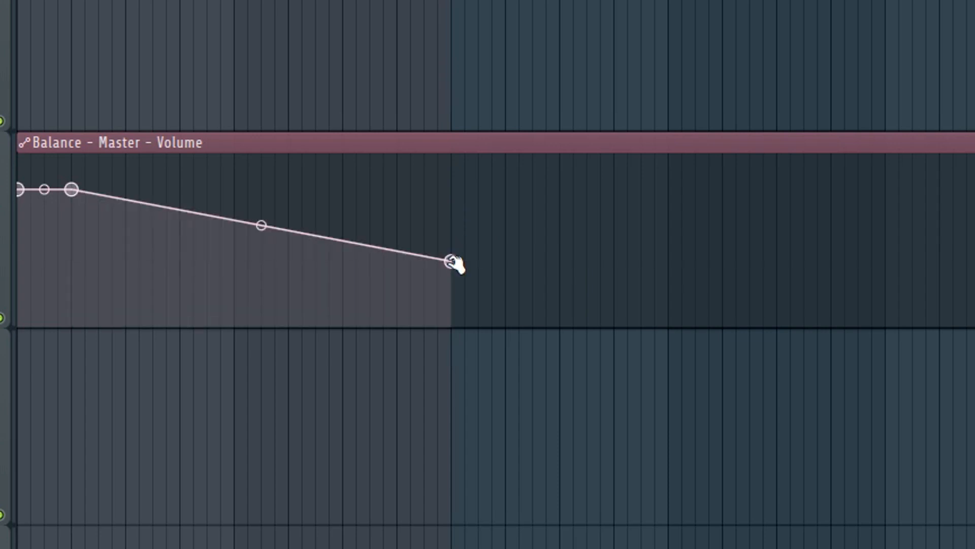
pyautogui.rightClick(451, 262)
pyautogui.click(491, 356)
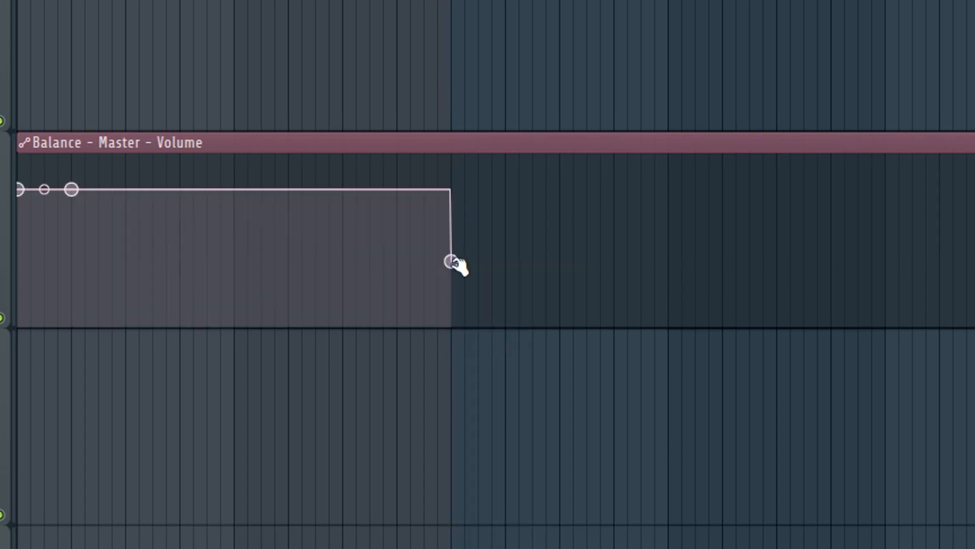
pyautogui.moveTo(453, 264); pyautogui.dragTo(460, 310)
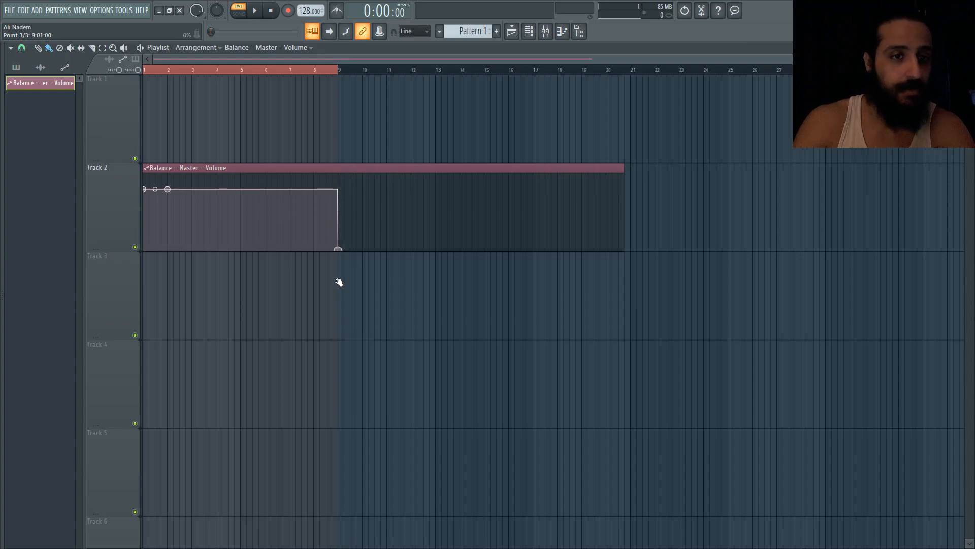
pyautogui.rightClick(168, 189)
pyautogui.click(179, 195)
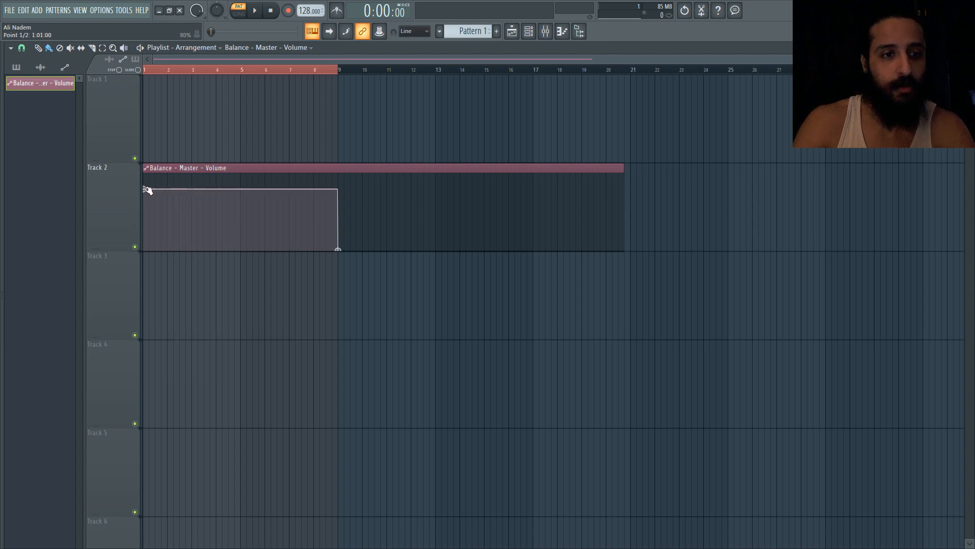
# Add Hold points after bar 9 to form two square full-volume pulses between bars 11 and 15
pyautogui.moveTo(146, 191)
pyautogui.mouseDown()
pyautogui.moveTo(148, 220)
pyautogui.moveTo(151, 192)
pyautogui.mouseUp()
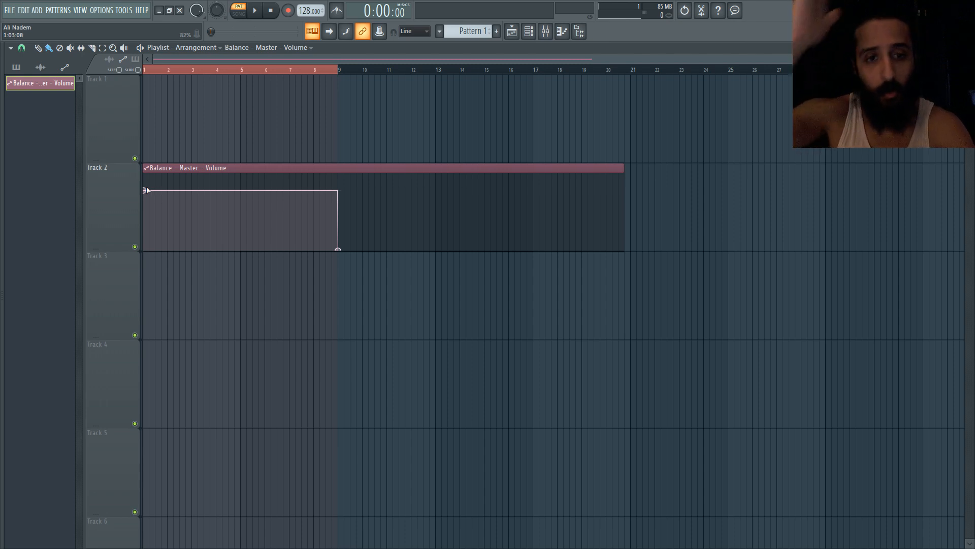
pyautogui.rightClick(387, 224)
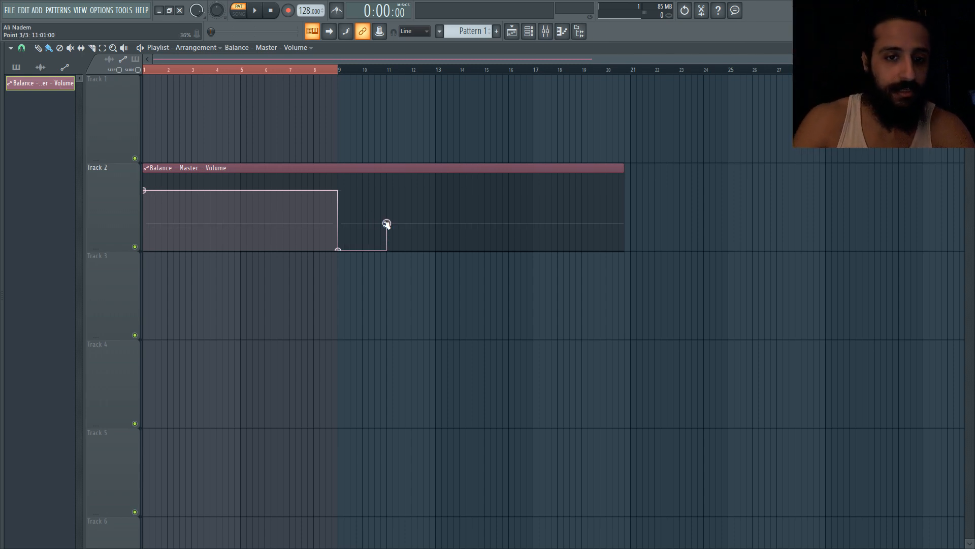
pyautogui.moveTo(386, 224); pyautogui.dragTo(431, 252)
pyautogui.rightClick(422, 218)
pyautogui.rightClick(461, 206)
pyautogui.rightClick(492, 210)
pyautogui.moveTo(461, 207); pyautogui.dragTo(497, 253)
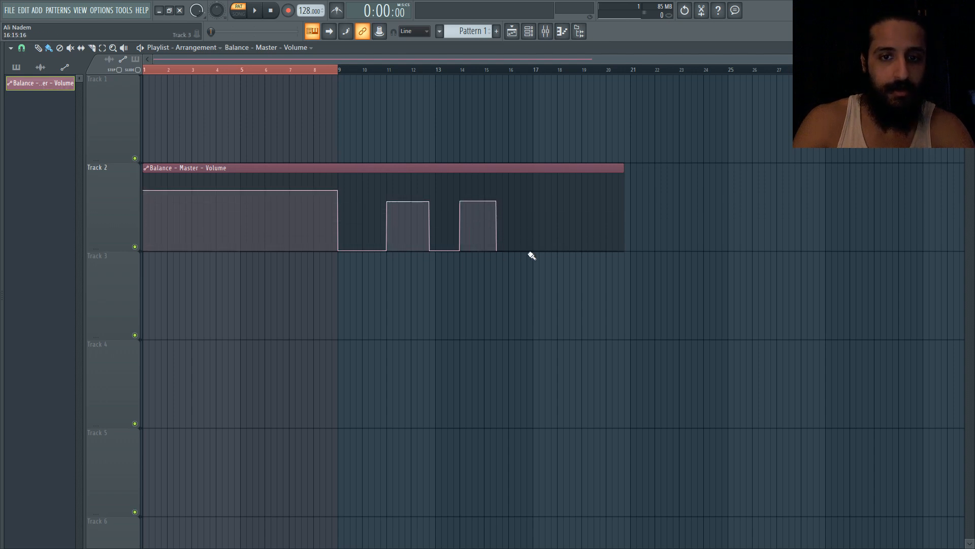
# Add a Single curve point near bar 18 so the volume curves back up to nearly full
pyautogui.rightClick(527, 217)
pyautogui.rightClick(528, 217)
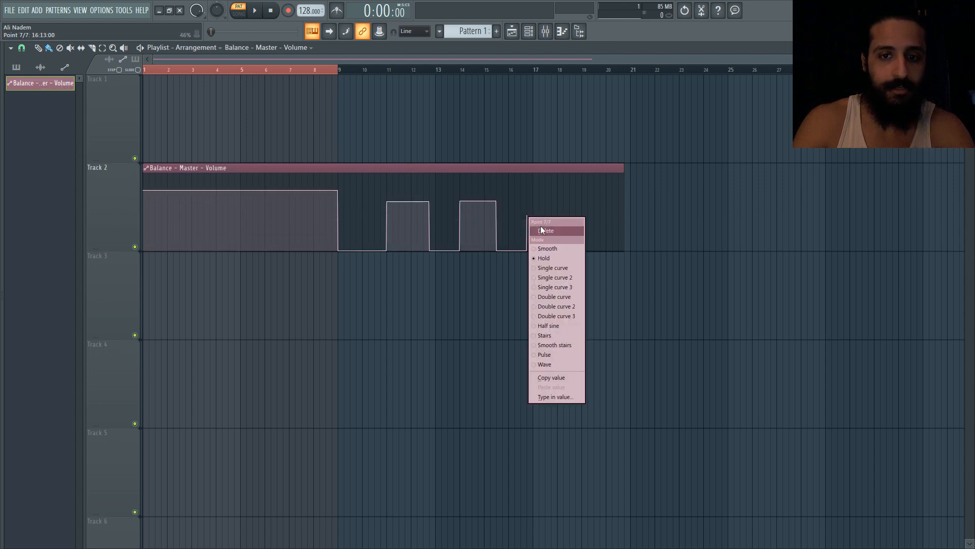
pyautogui.click(553, 266)
pyautogui.moveTo(527, 217); pyautogui.dragTo(570, 203)
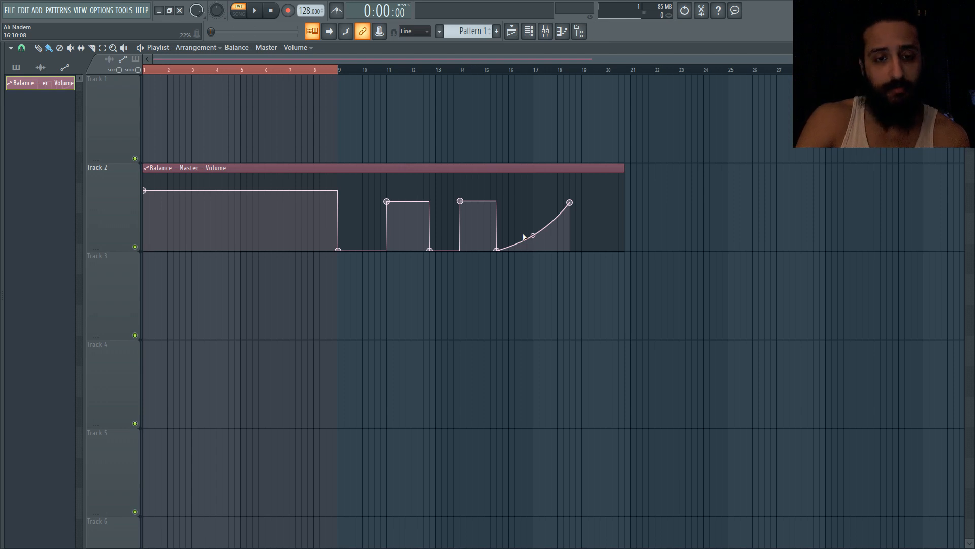
# Open the mixer and rename insert 3 as kick
pyautogui.click(545, 31)
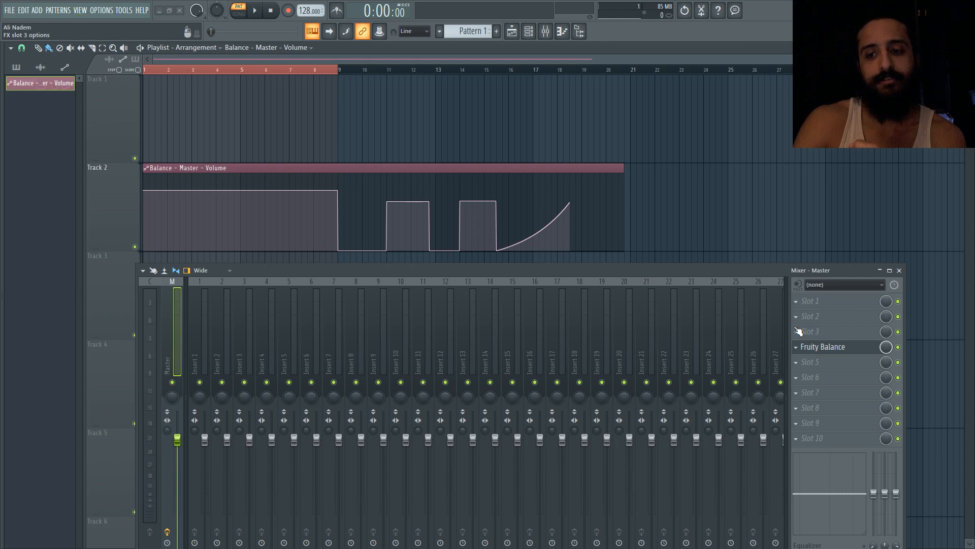
pyautogui.click(234, 330)
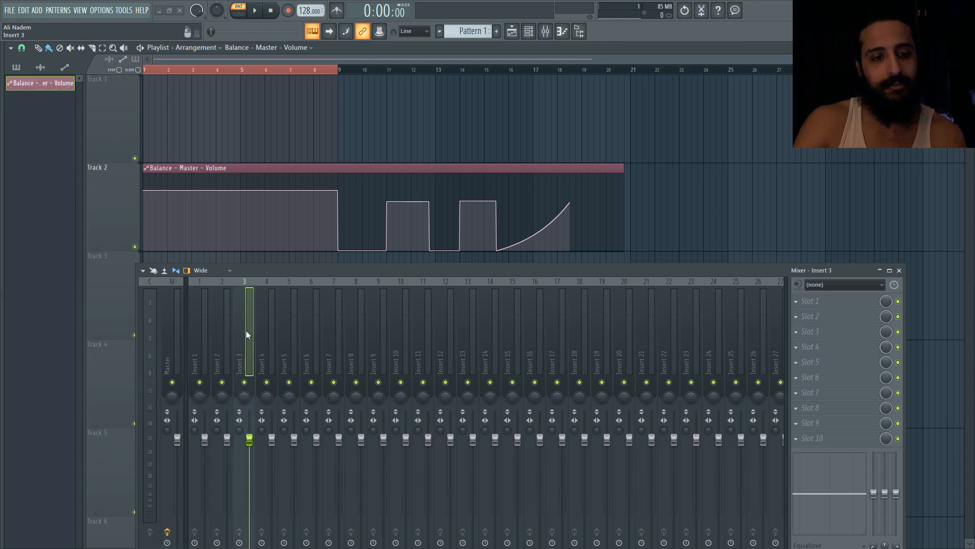
pyautogui.doubleClick(246, 330)
pyautogui.write('kick')
pyautogui.press('Return')
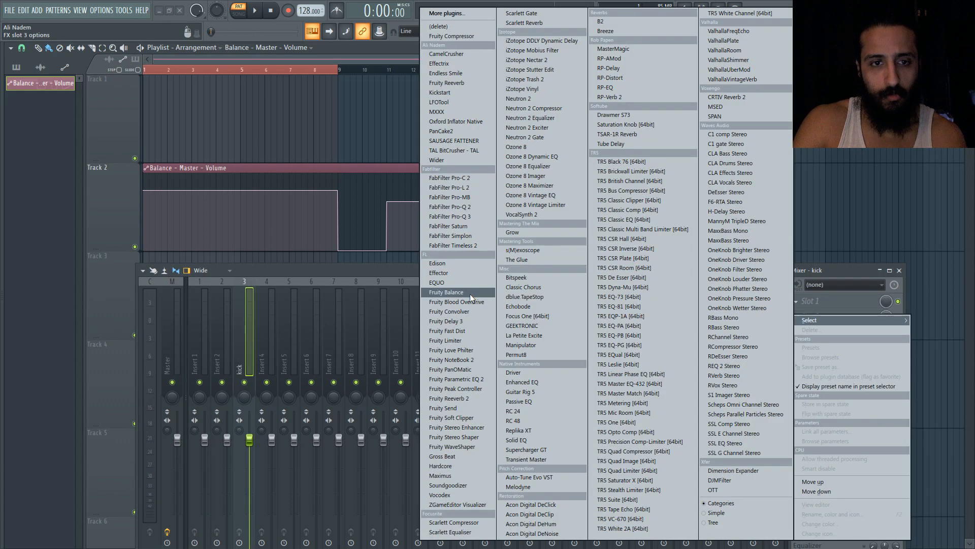
# Load Fruity Balance on the kick insert and link its Volume knob to the Balance - Master - Volume clip
pyautogui.click(470, 294)
pyautogui.rightClick(124, 168)
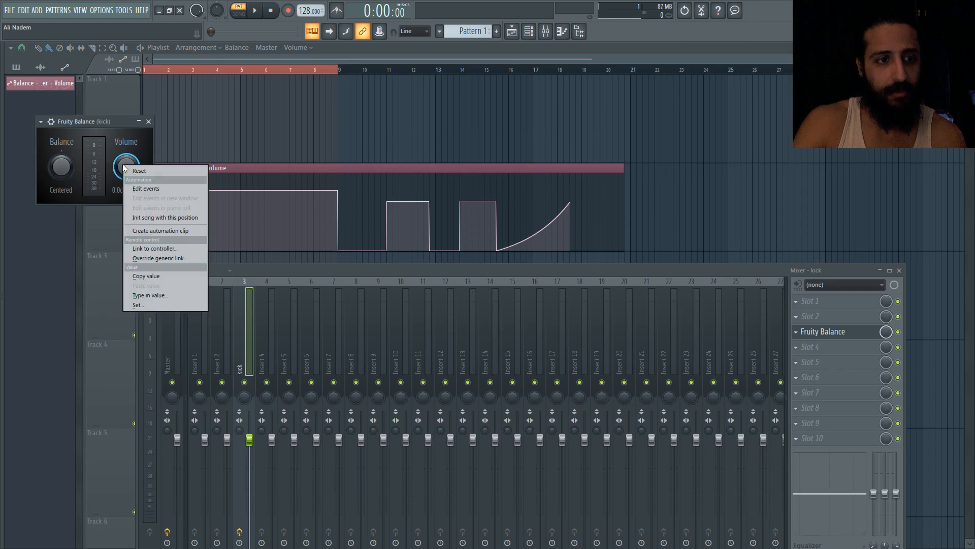
pyautogui.click(177, 247)
pyautogui.click(441, 213)
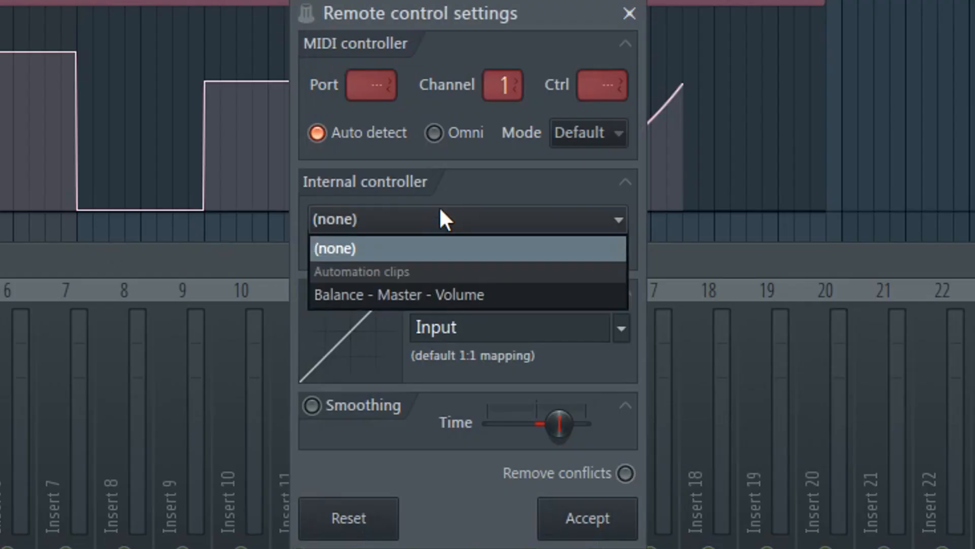
pyautogui.click(413, 295)
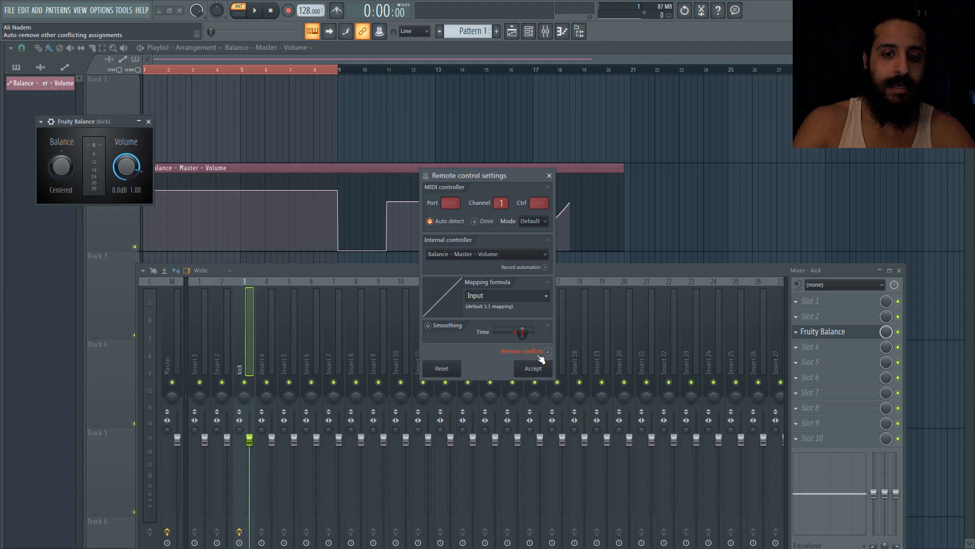
pyautogui.click(548, 351)
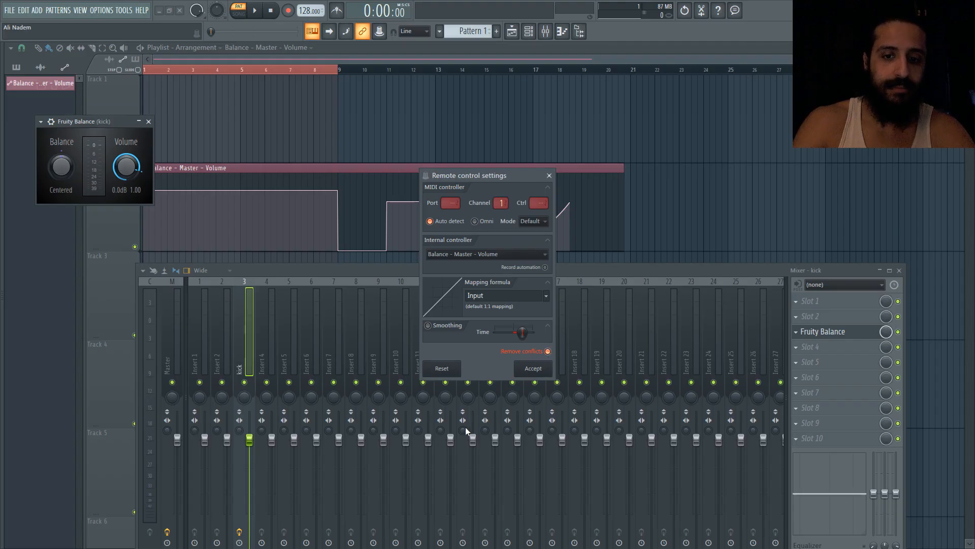
pyautogui.click(543, 368)
# Open the Master insert's Fruity Balance and place both Fruity Balance windows above the playlist
pyautogui.click(173, 333)
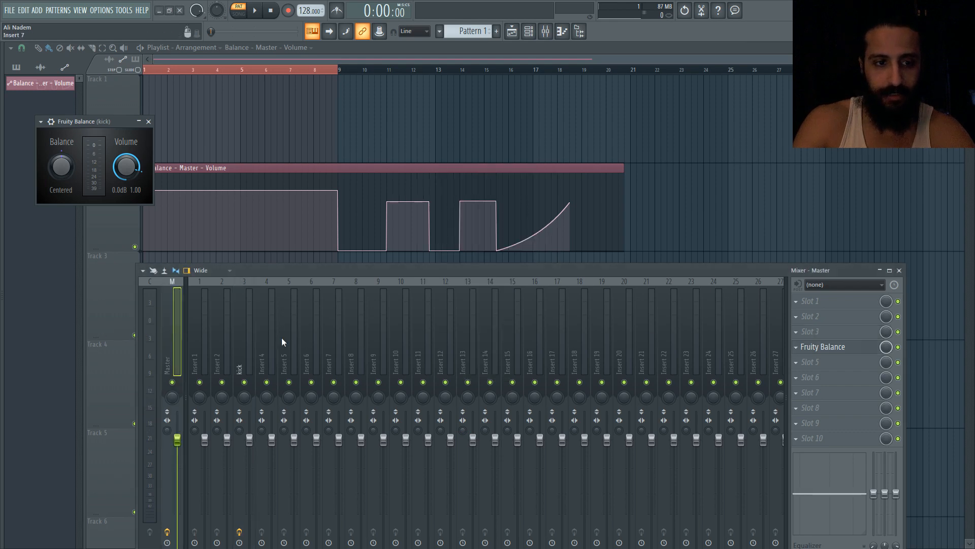
pyautogui.click(802, 347)
pyautogui.rightClick(175, 206)
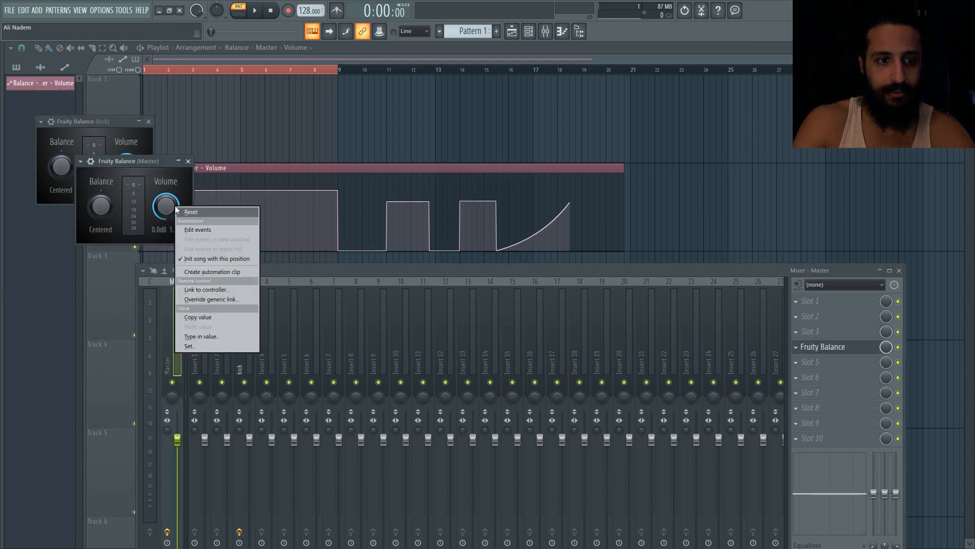
pyautogui.moveTo(127, 161); pyautogui.dragTo(461, 85)
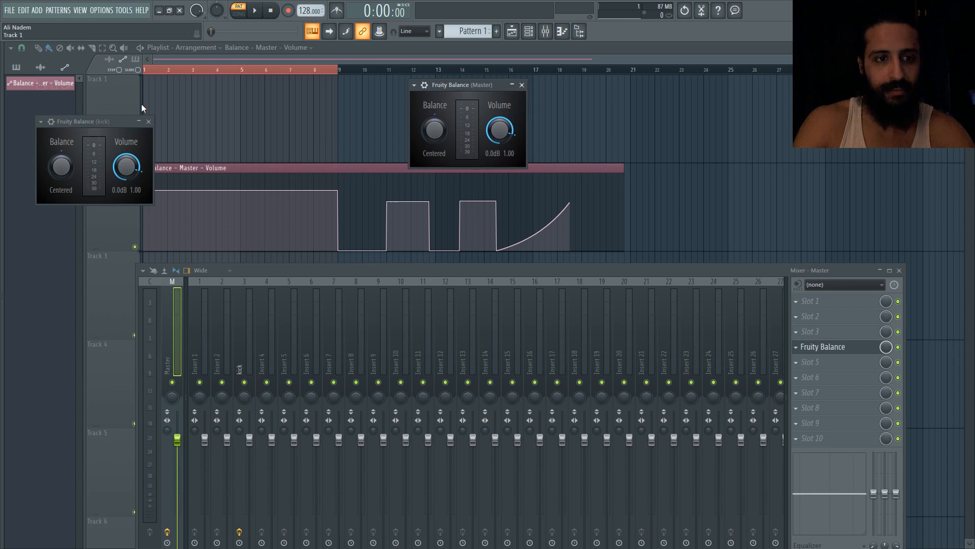
pyautogui.moveTo(102, 121); pyautogui.dragTo(322, 80)
# Play the song from around bar 8, then move the playhead to bar 11
pyautogui.click(321, 70)
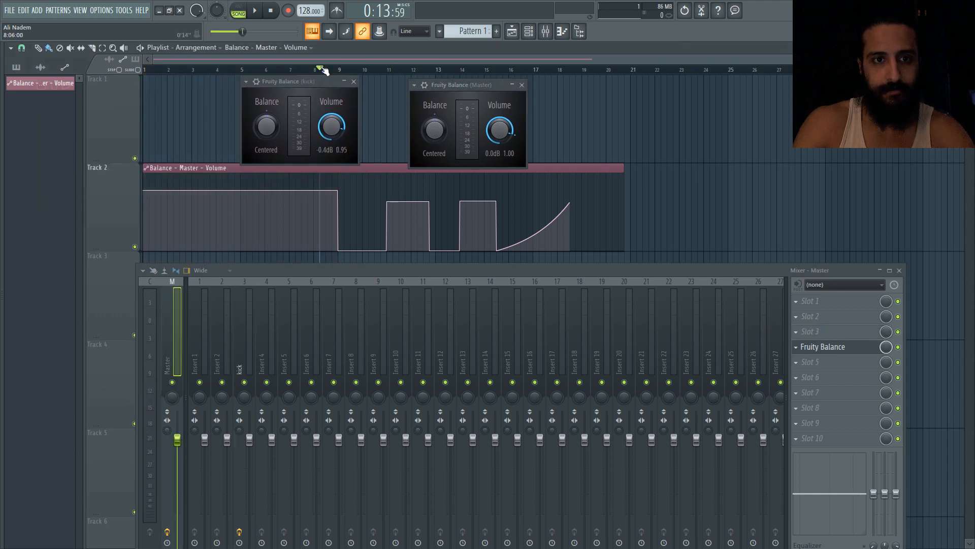
pyautogui.press('space')
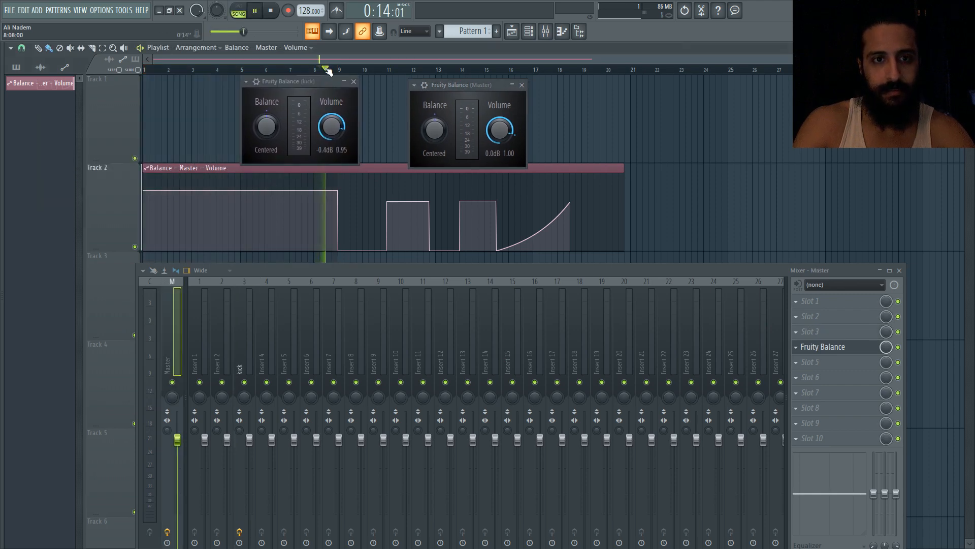
pyautogui.click(384, 69)
pyautogui.press('space')
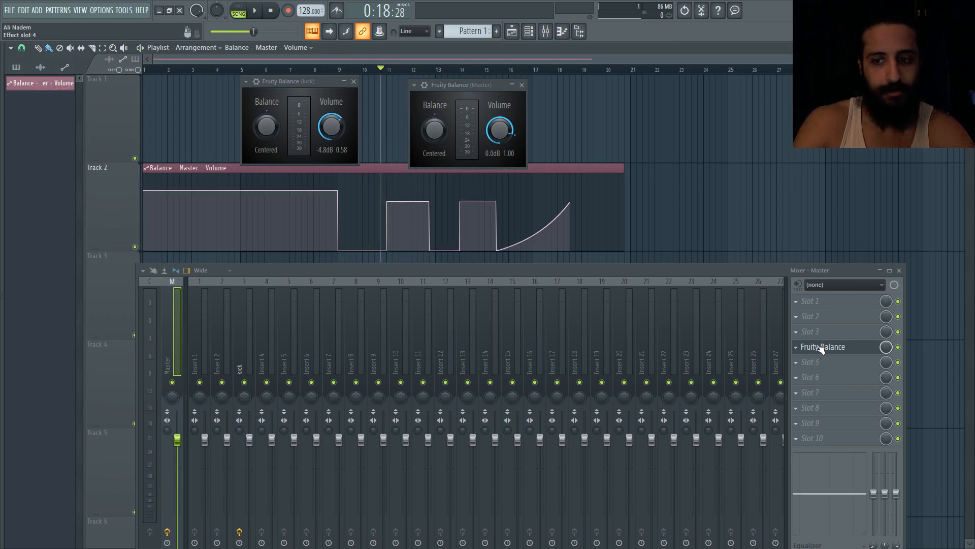
# Link the Master Fruity Balance Volume knob to the Balance - Master - Volume clip and play it back
pyautogui.rightClick(500, 130)
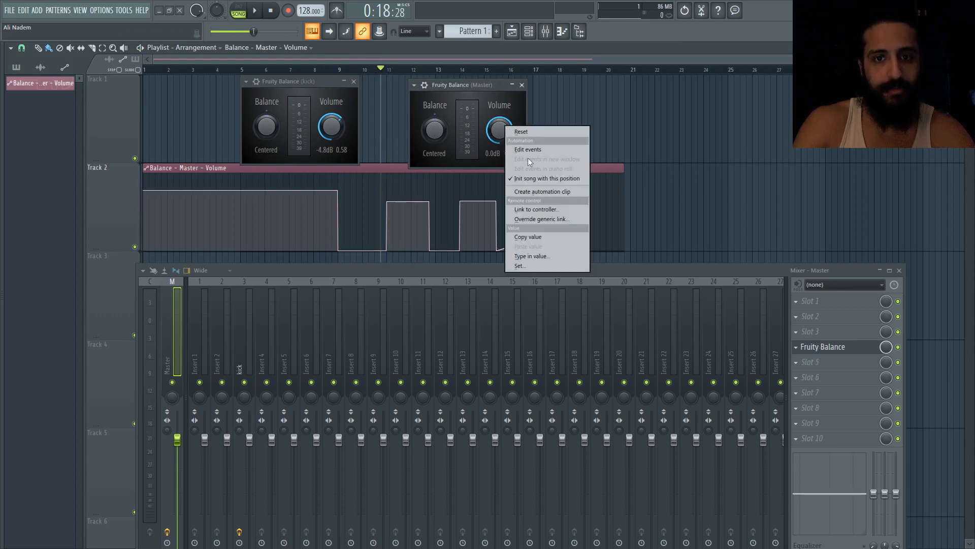
pyautogui.click(547, 209)
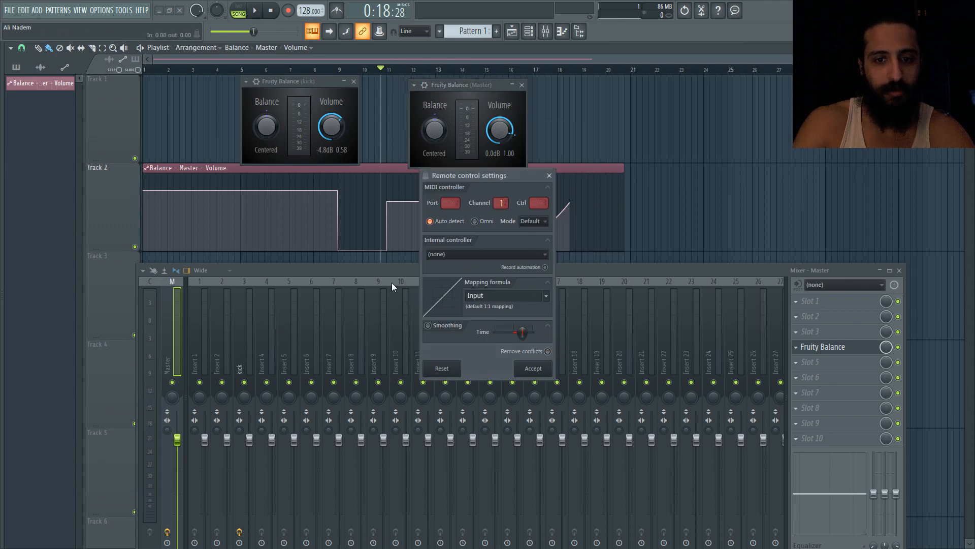
pyautogui.click(481, 253)
pyautogui.click(513, 282)
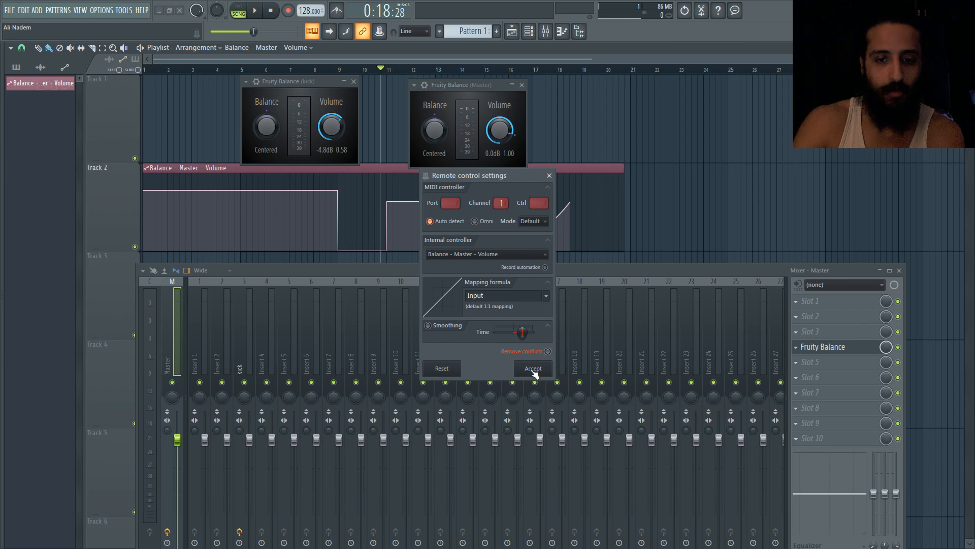
pyautogui.click(533, 369)
pyautogui.press('space')
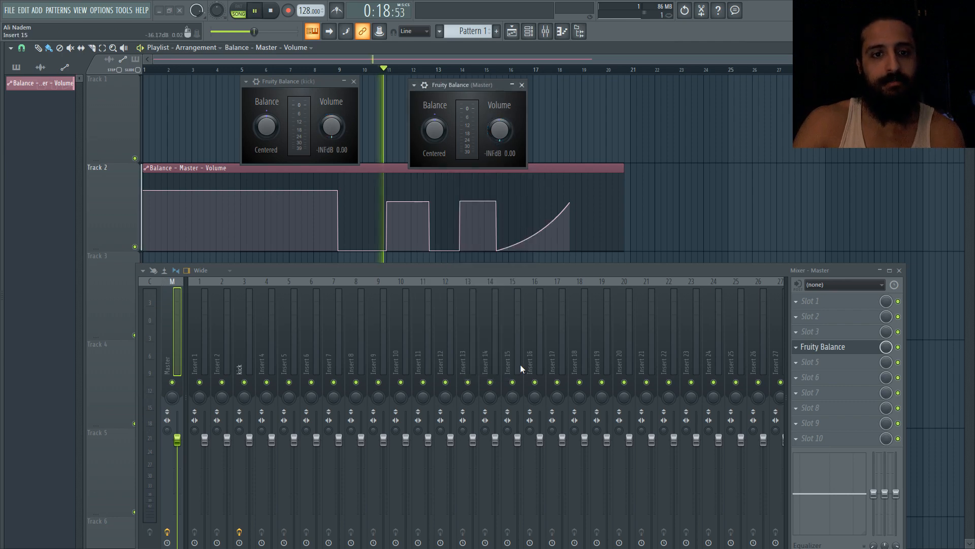
pyautogui.press('space')
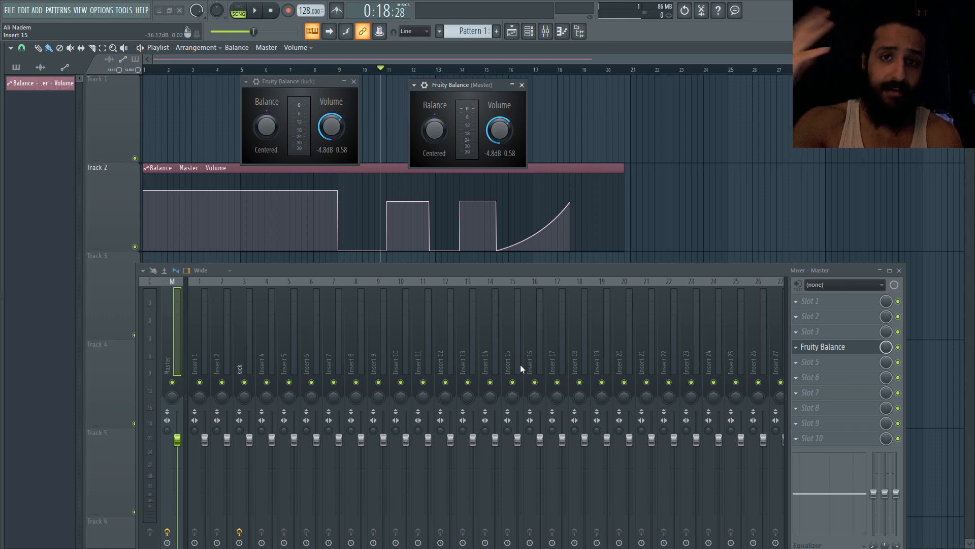
# Set the Master volume link's mapping formula to Inverted
pyautogui.rightClick(502, 130)
pyautogui.click(532, 212)
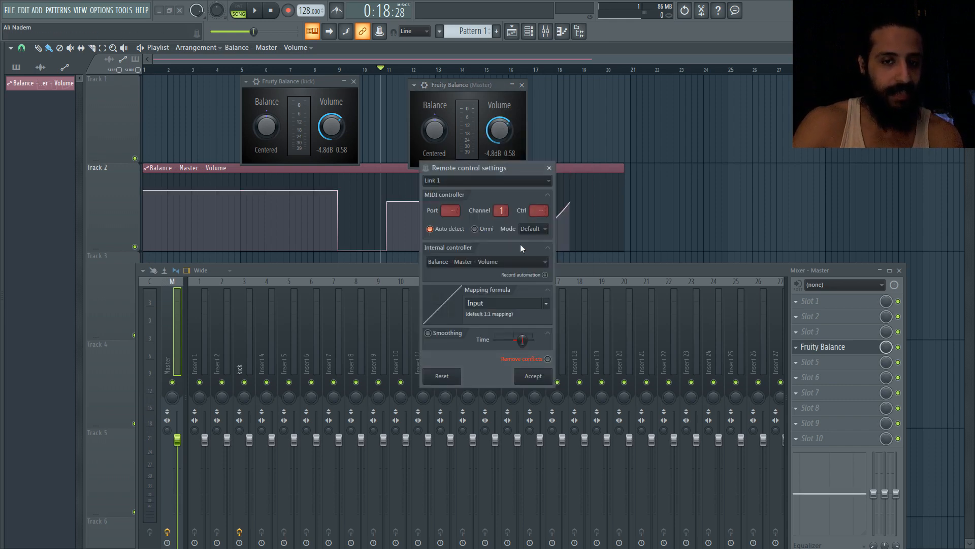
pyautogui.click(546, 303)
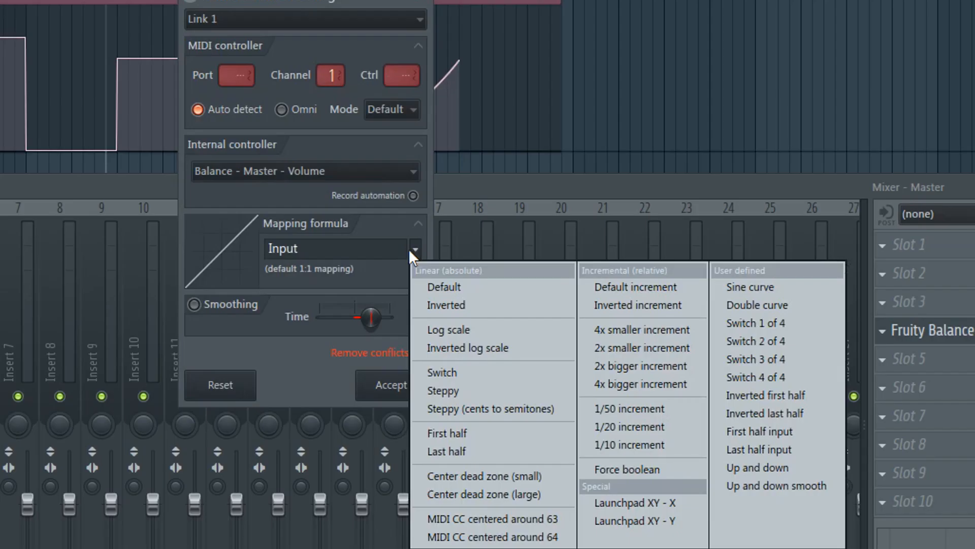
pyautogui.click(372, 217)
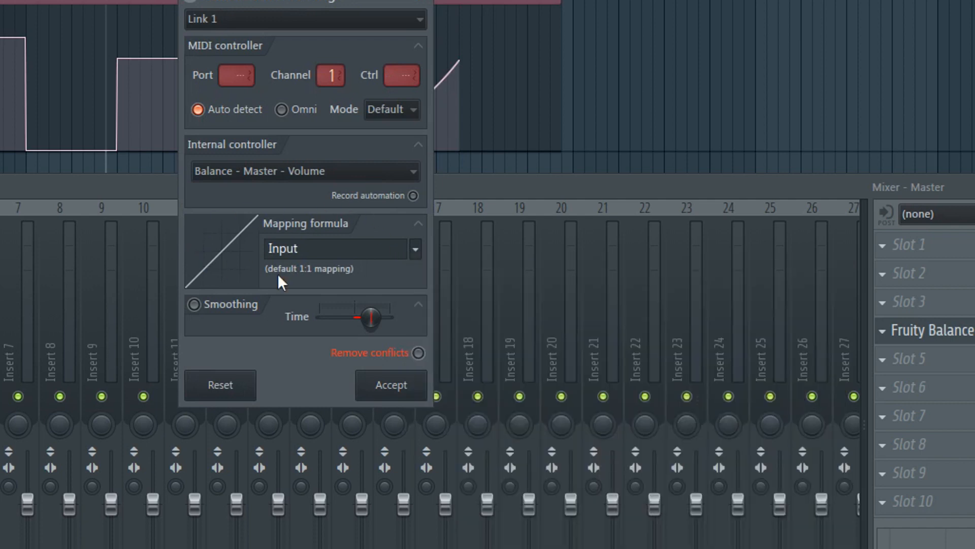
pyautogui.click(416, 249)
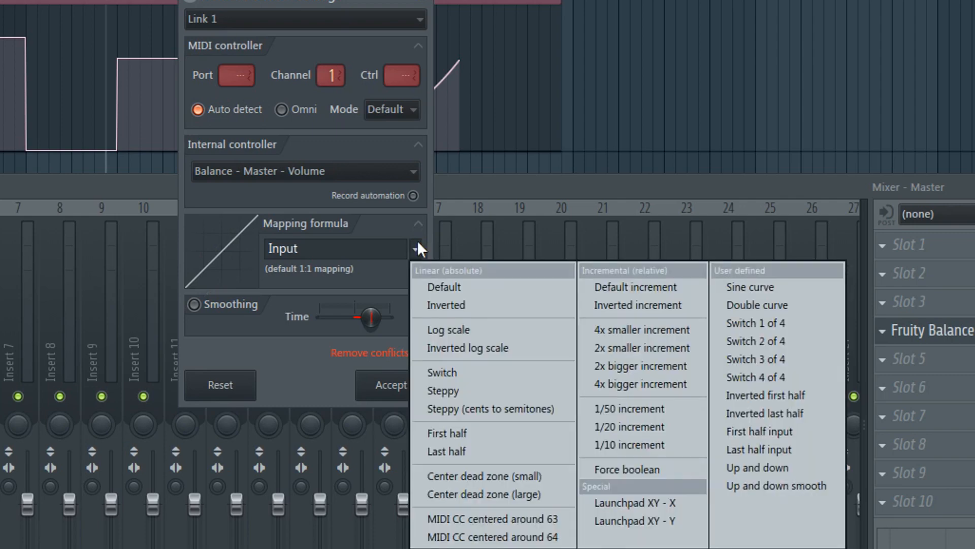
pyautogui.click(440, 306)
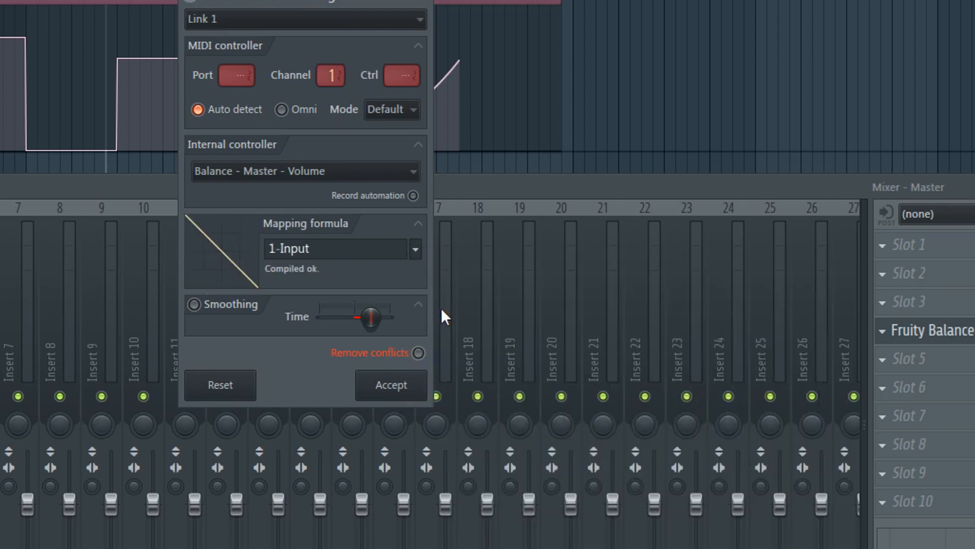
pyautogui.click(402, 385)
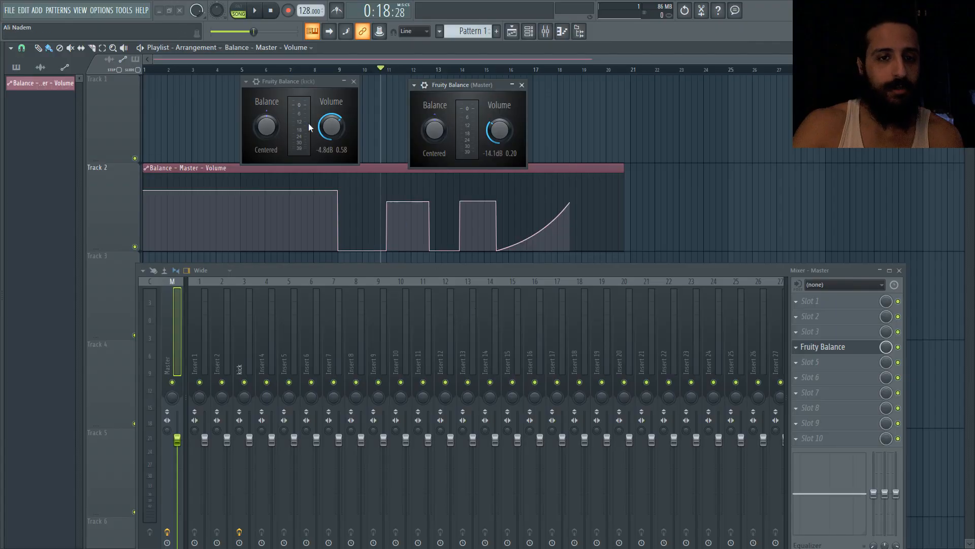
# Change the Master volume link's mapping formula to 4x smaller increment and play from bar 4
pyautogui.click(235, 70)
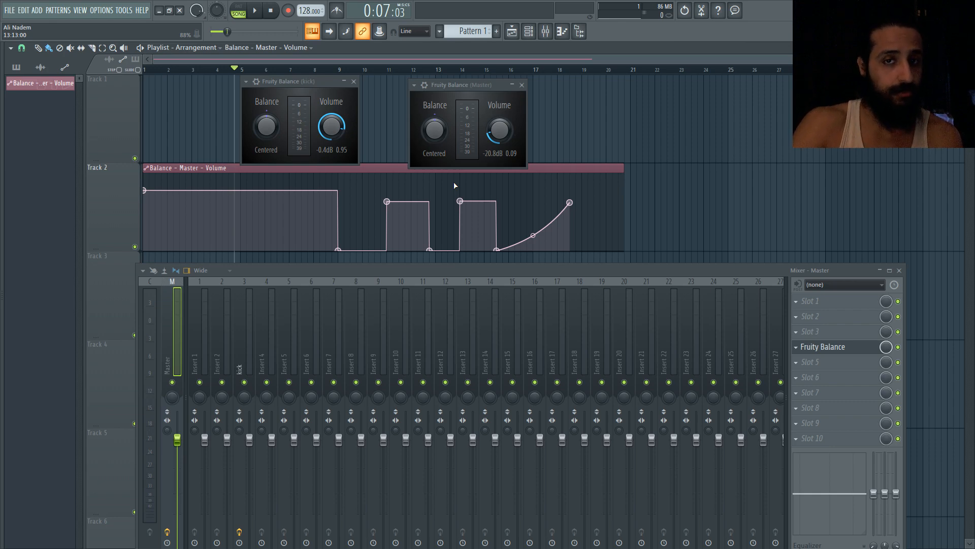
pyautogui.rightClick(500, 130)
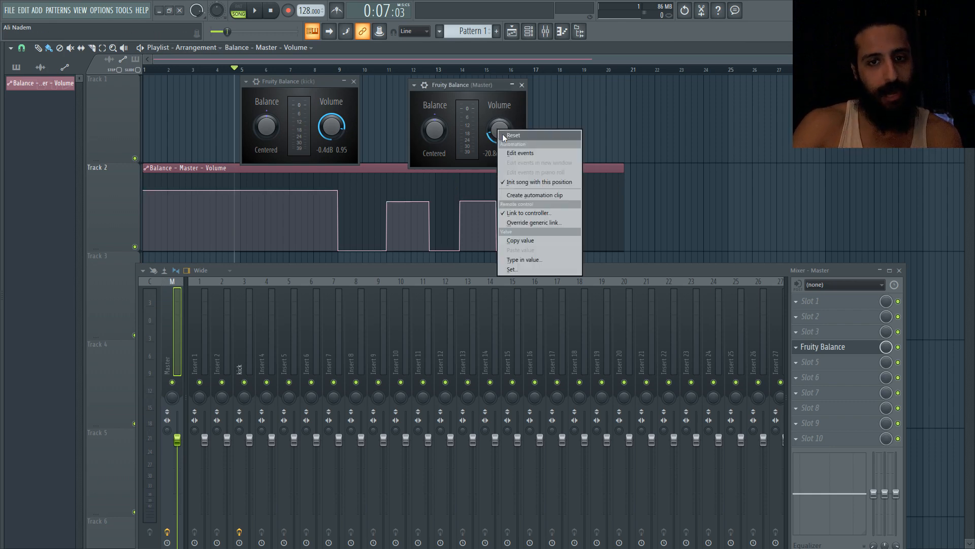
pyautogui.click(539, 219)
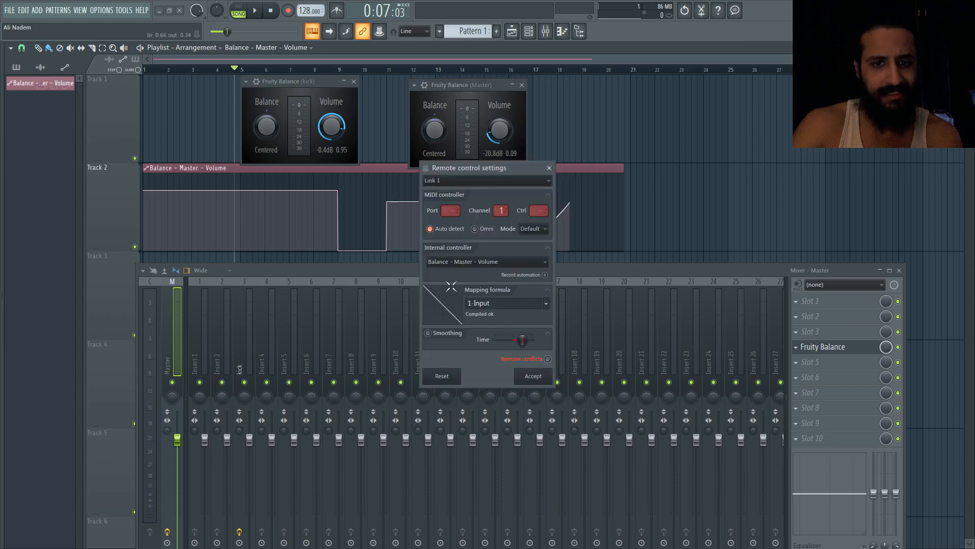
pyautogui.click(548, 307)
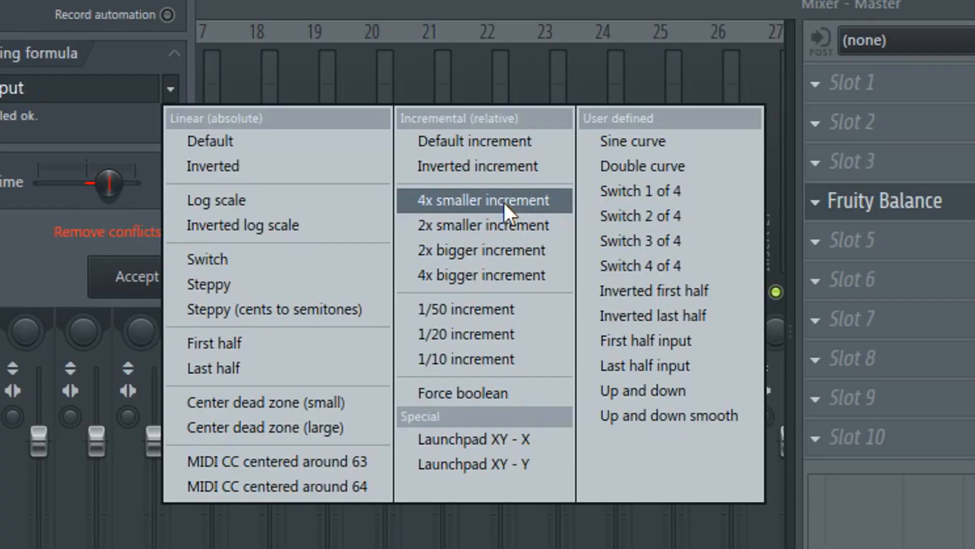
pyautogui.click(472, 201)
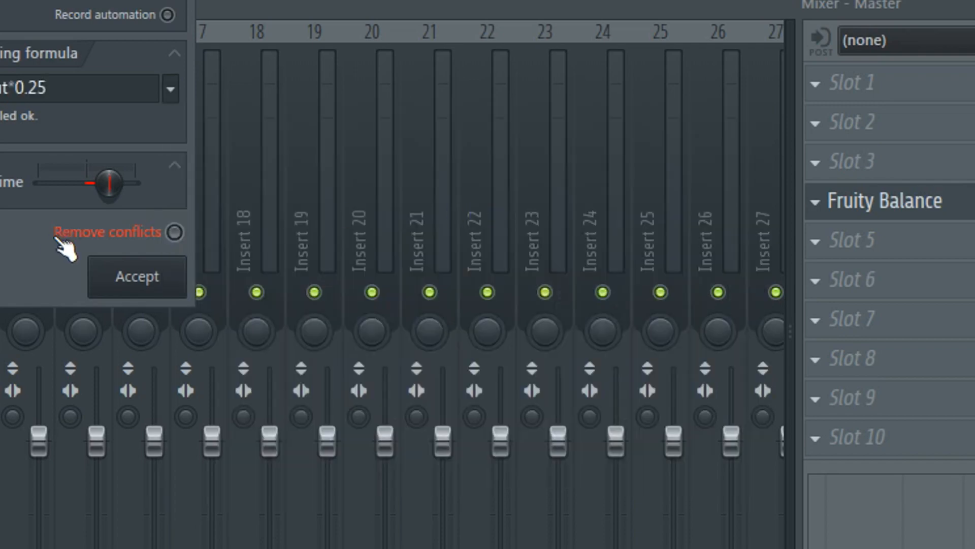
pyautogui.click(145, 282)
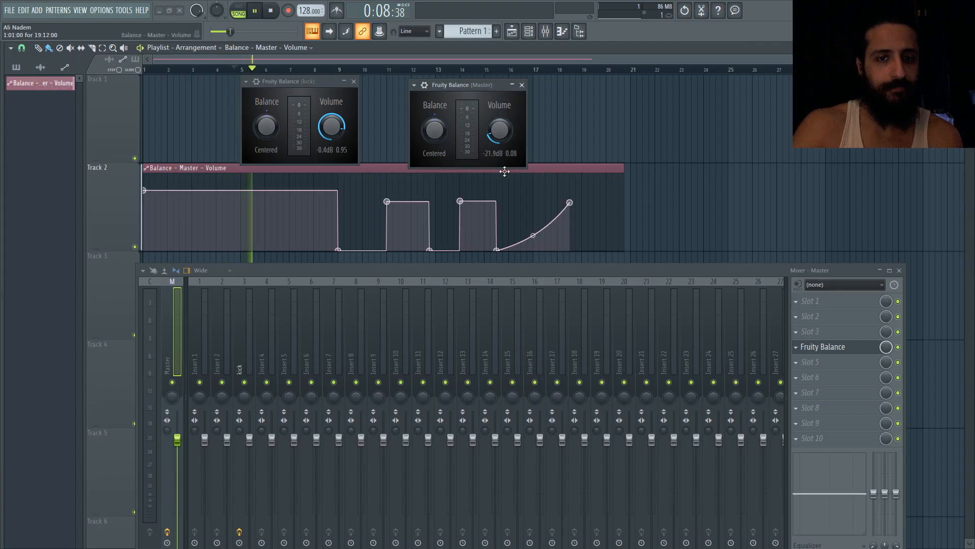
pyautogui.press('space')
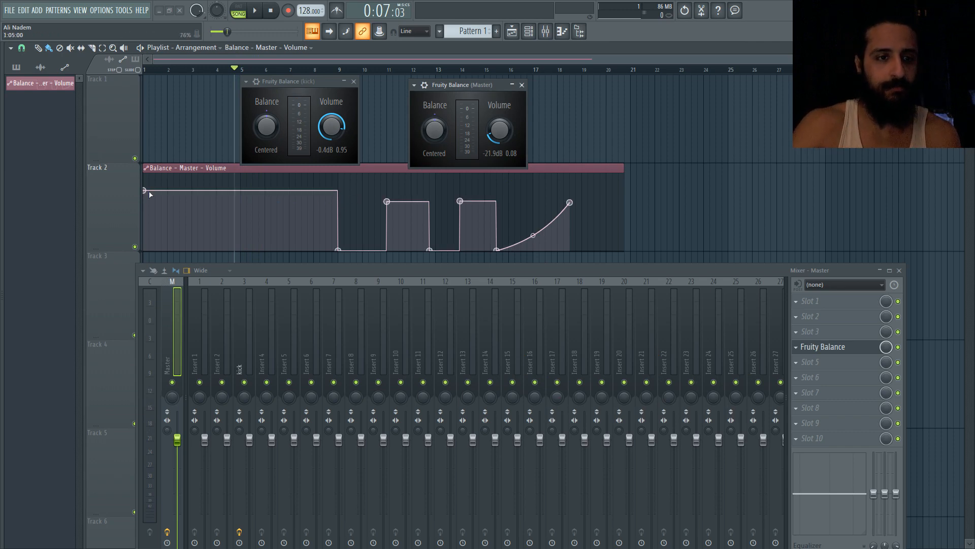
# Lower the first point of the Balance - Master - Volume automation clip
pyautogui.moveTo(146, 191); pyautogui.dragTo(146, 211)
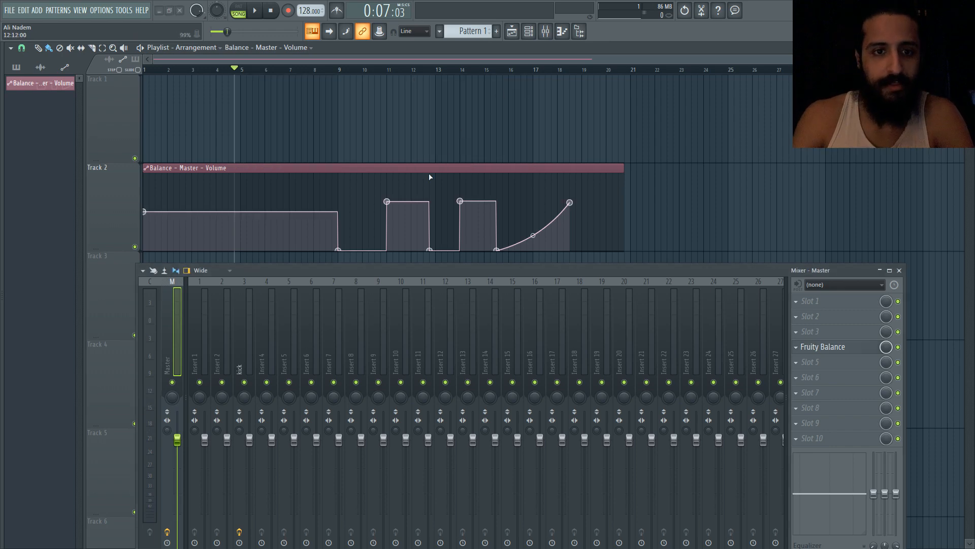
# Insert FabFilter Pro-Q 3 into the Master mixer track's first effect slot and reposition its window
pyautogui.click(796, 301)
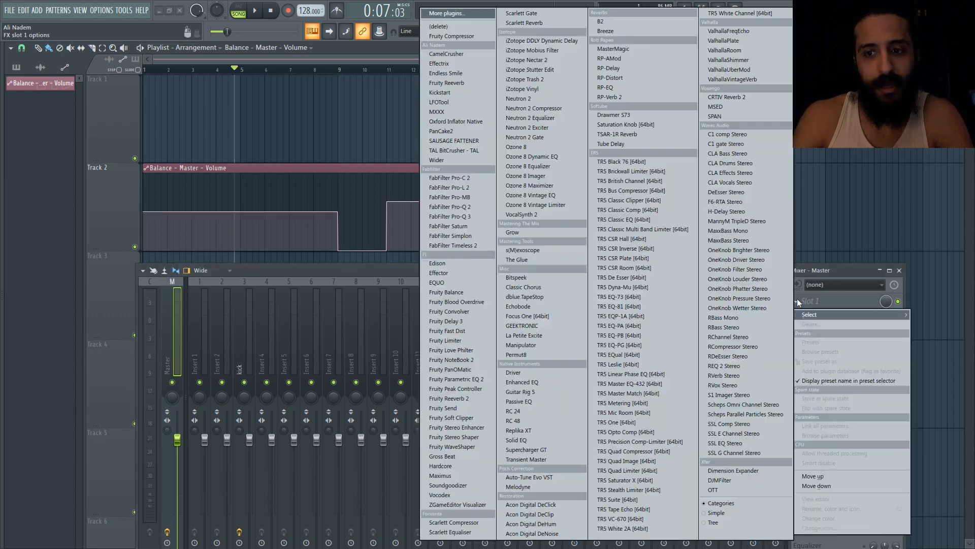
pyautogui.click(464, 214)
pyautogui.moveTo(304, 122); pyautogui.dragTo(442, 70)
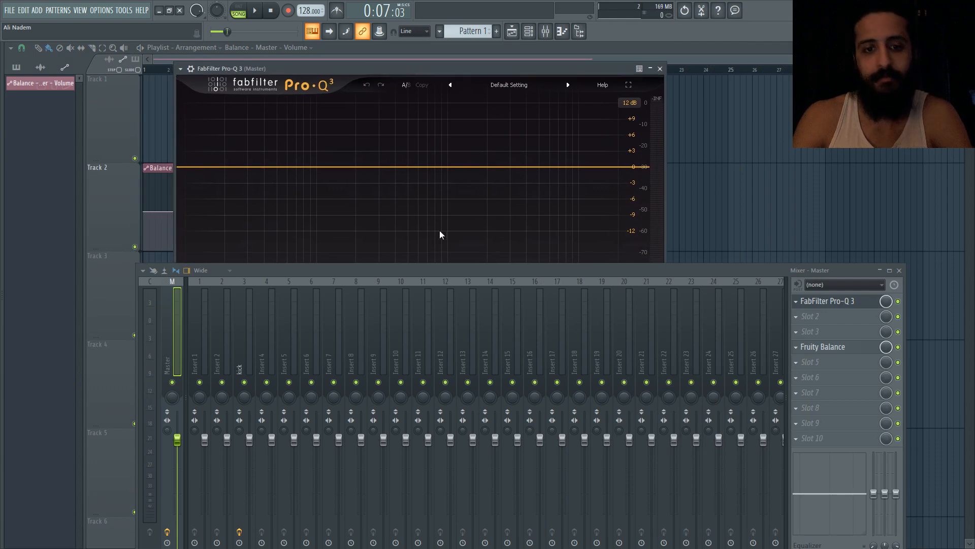
pyautogui.moveTo(441, 265); pyautogui.dragTo(455, 383)
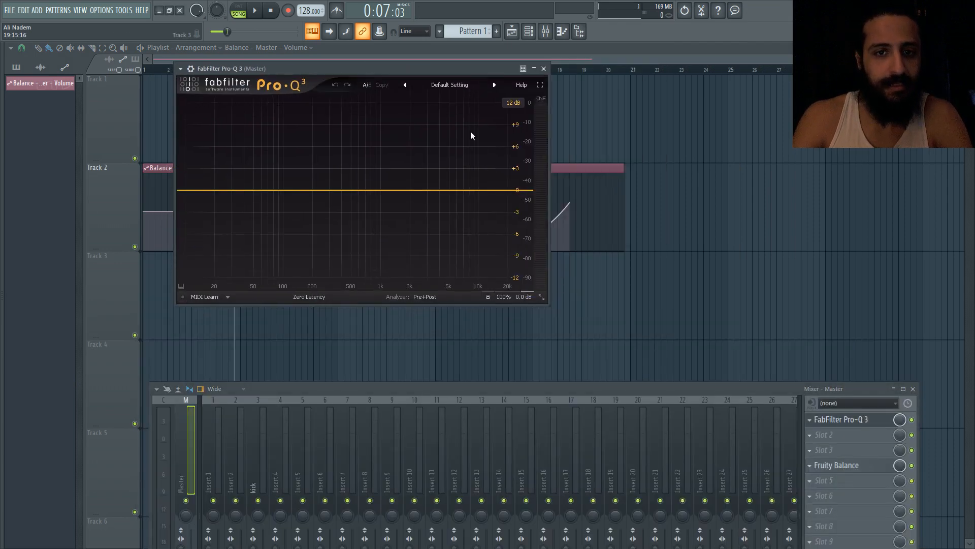
# Close the Pro-Q 3 window and delete the Balance - Master - Volume clip from the playlist
pyautogui.click(543, 68)
pyautogui.rightClick(339, 202)
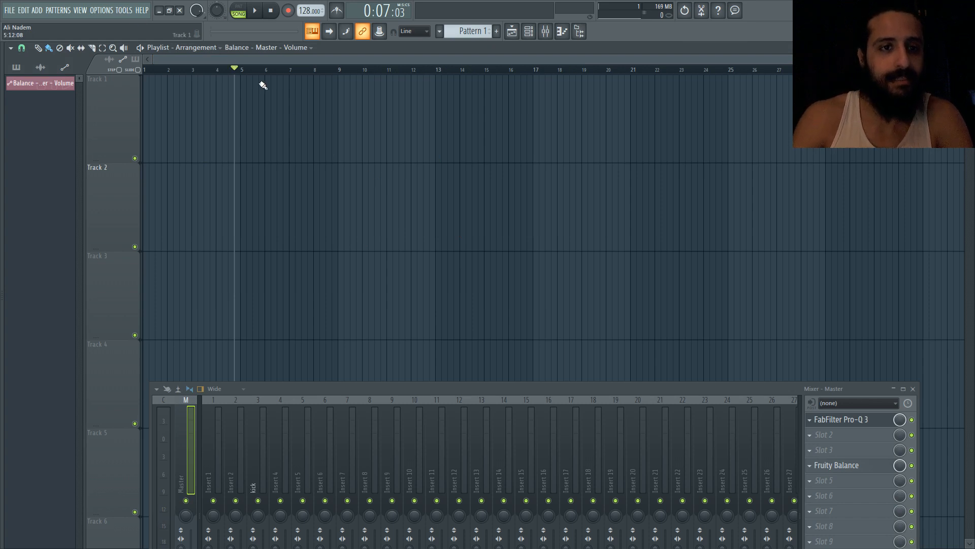
# Rewind the playhead to the start and select bars 1 to 8 on the timeline
pyautogui.moveTo(235, 70); pyautogui.dragTo(144, 69)
pyautogui.rightClick(341, 72)
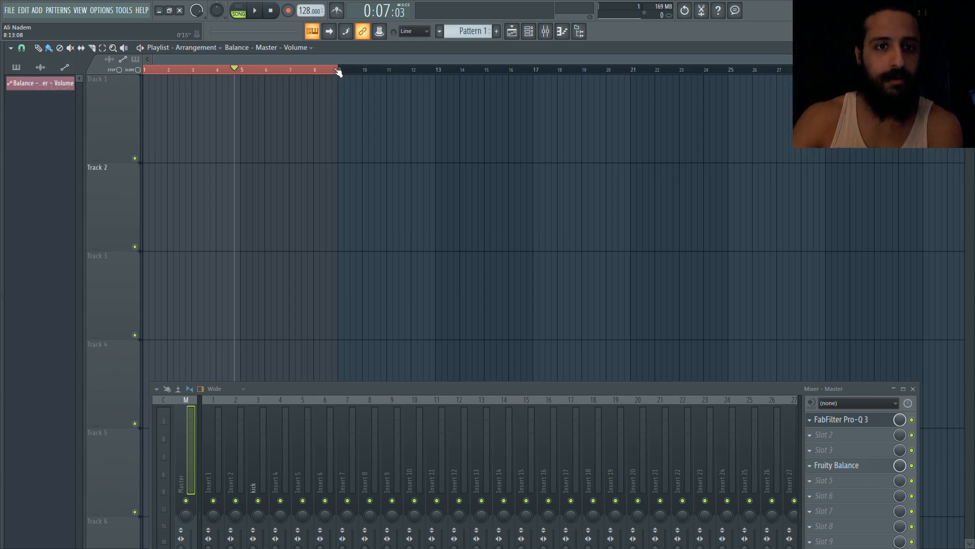
pyautogui.click(339, 72)
pyautogui.press('space')
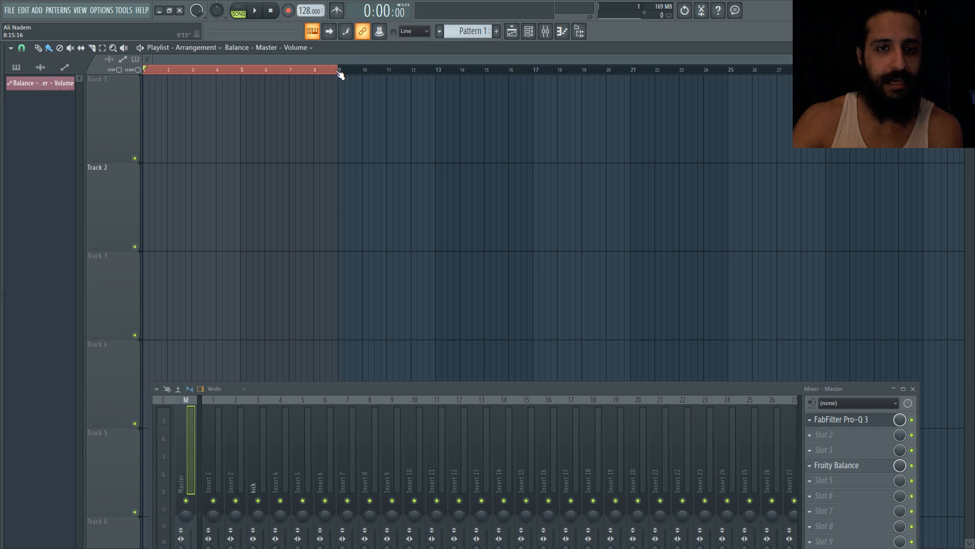
# Create a new pattern named LEAD LOW
pyautogui.click(496, 31)
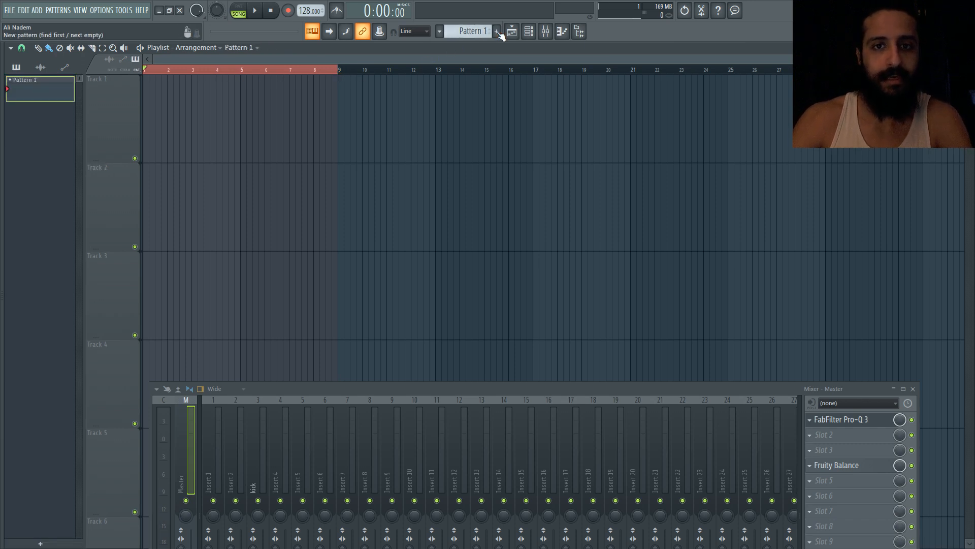
pyautogui.write('LEAD LOW')
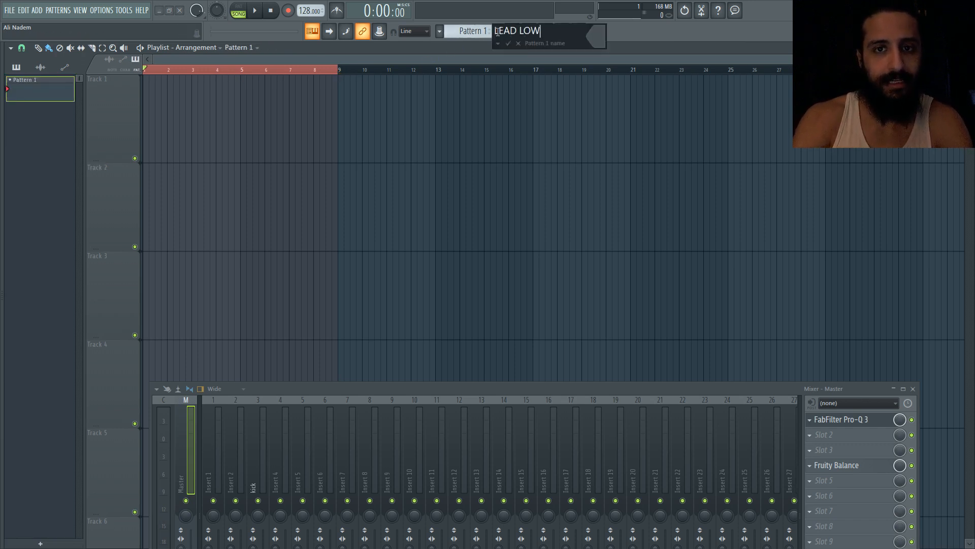
pyautogui.press('Return')
# Place LEAD LOW over bars 1–8 and a unique copy named LEAD HIGH over bars 9–16 on Track 2
pyautogui.click(338, 135)
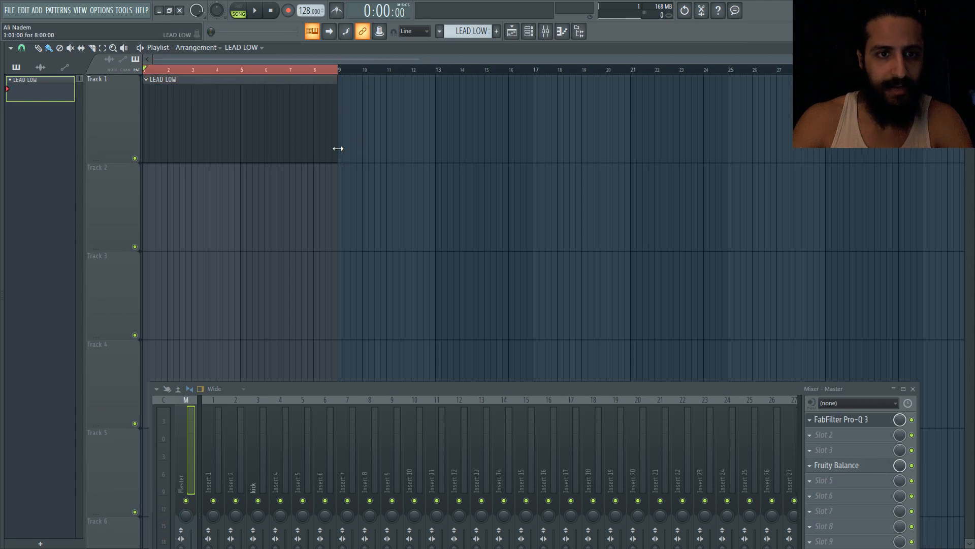
pyautogui.click(351, 175)
pyautogui.click(343, 169)
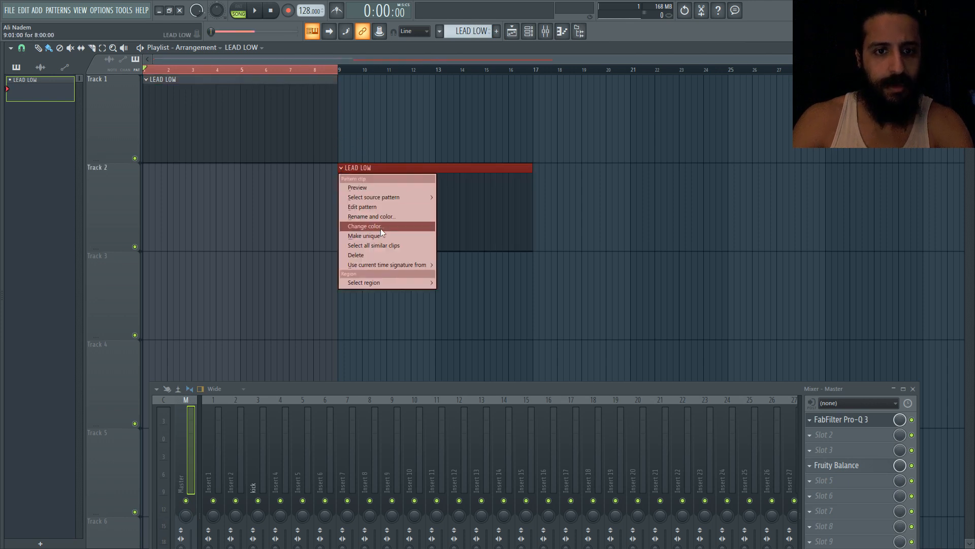
pyautogui.click(382, 234)
pyautogui.click(406, 133)
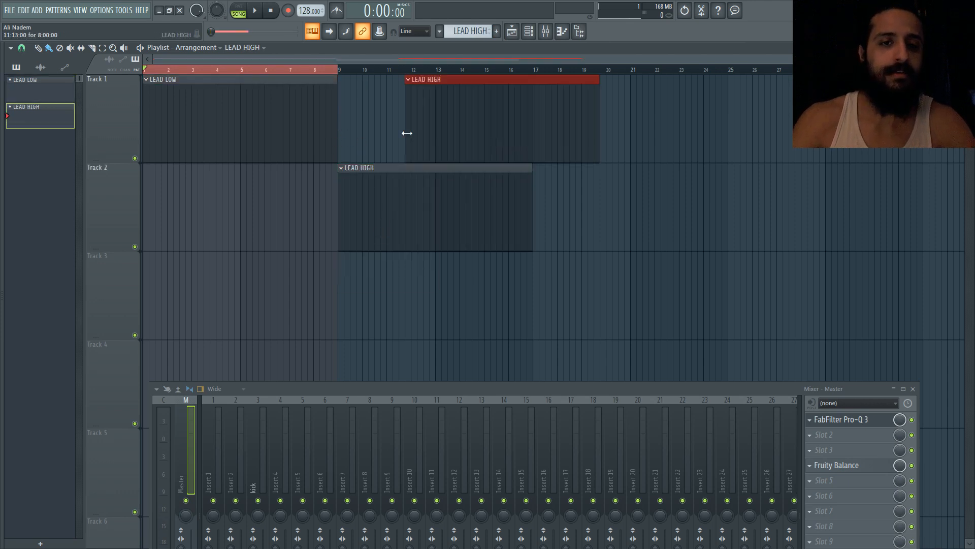
pyautogui.rightClick(406, 133)
pyautogui.moveTo(282, 140); pyautogui.dragTo(261, 222)
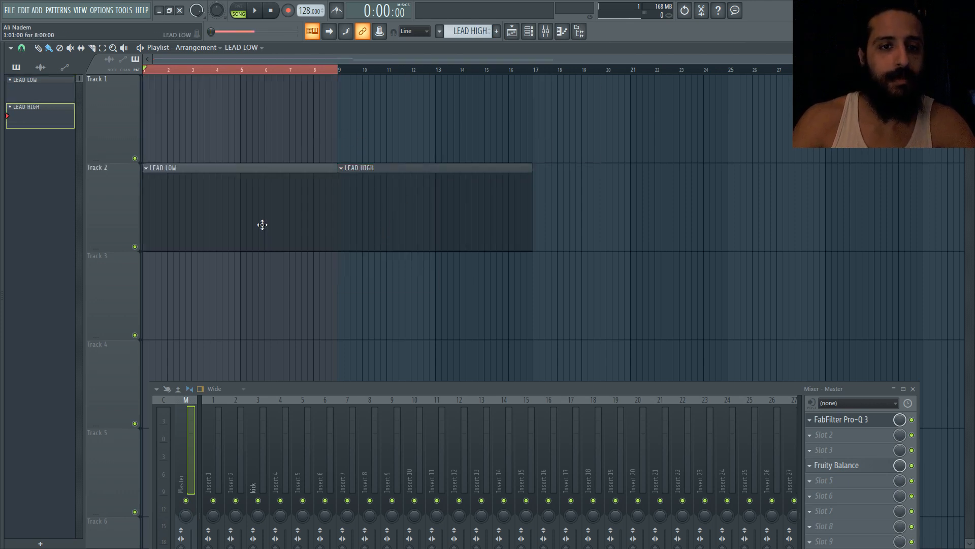
# Delete Fruity Balance from the Master mixer track
pyautogui.click(811, 464)
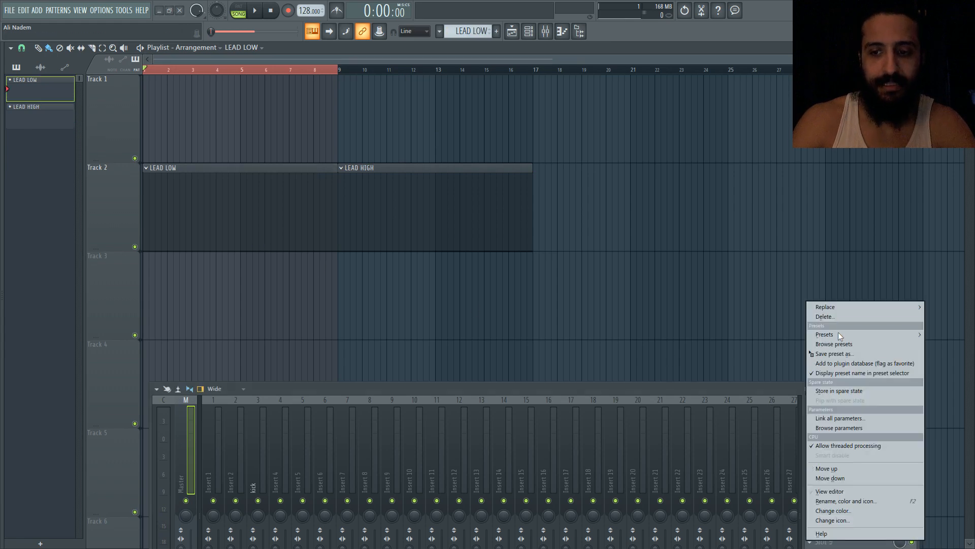
pyautogui.moveTo(838, 308)
pyautogui.click(470, 31)
# Delete the Balance - Master - Volume automation channel from the automation picker and confirm
pyautogui.click(41, 67)
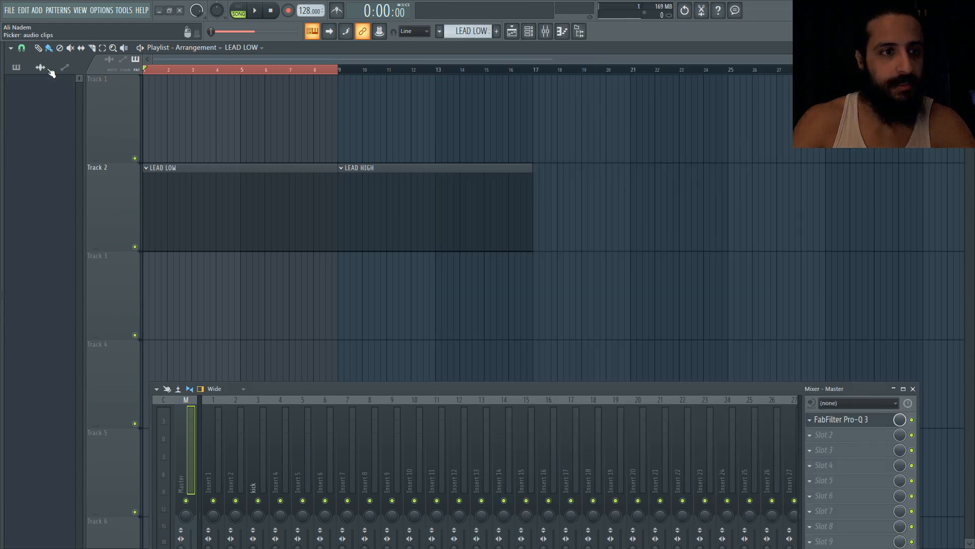
pyautogui.click(64, 67)
pyautogui.rightClick(35, 84)
pyautogui.click(68, 169)
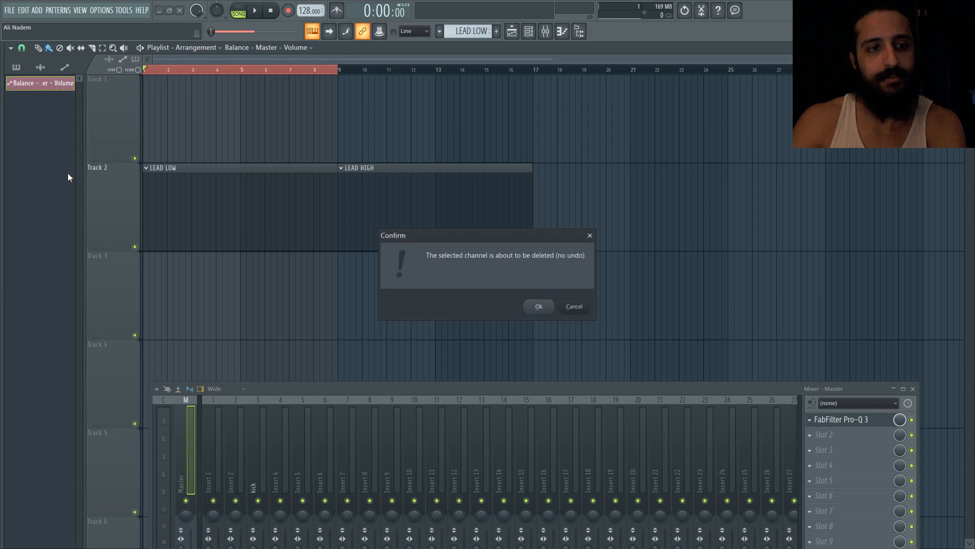
pyautogui.press('Return')
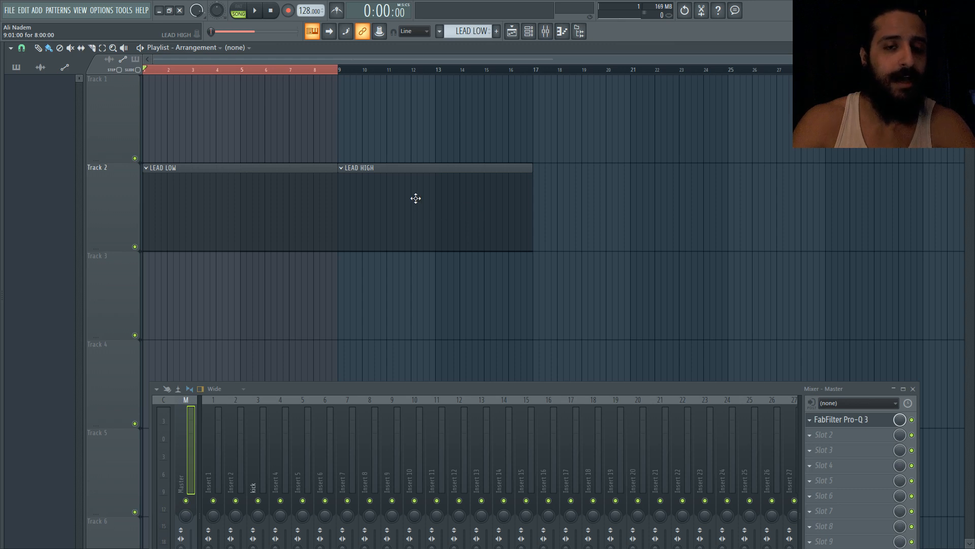
# Move FabFilter Pro-Q 3 down to the Master track's seventh effect slot
pyautogui.moveTo(535, 74); pyautogui.dragTo(343, 80)
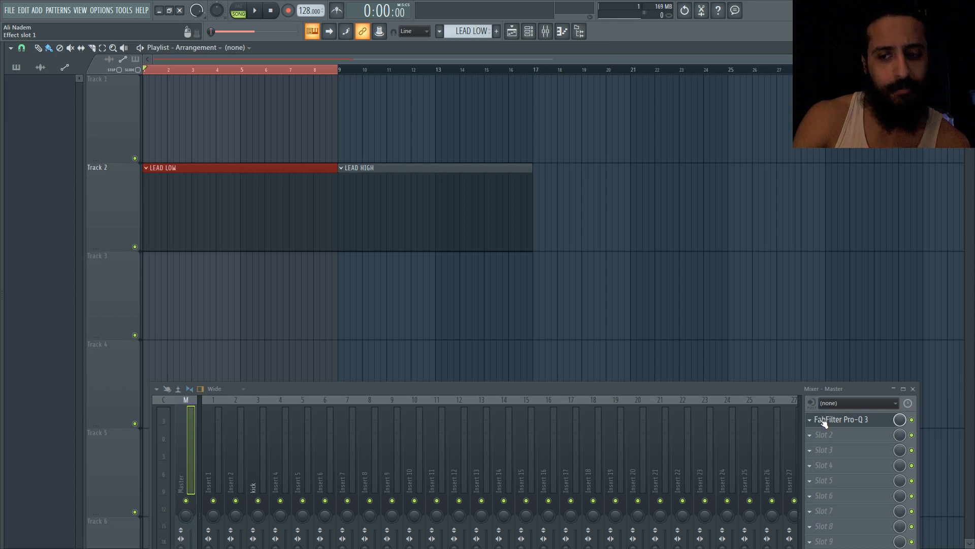
pyautogui.moveTo(824, 423); pyautogui.dragTo(818, 513)
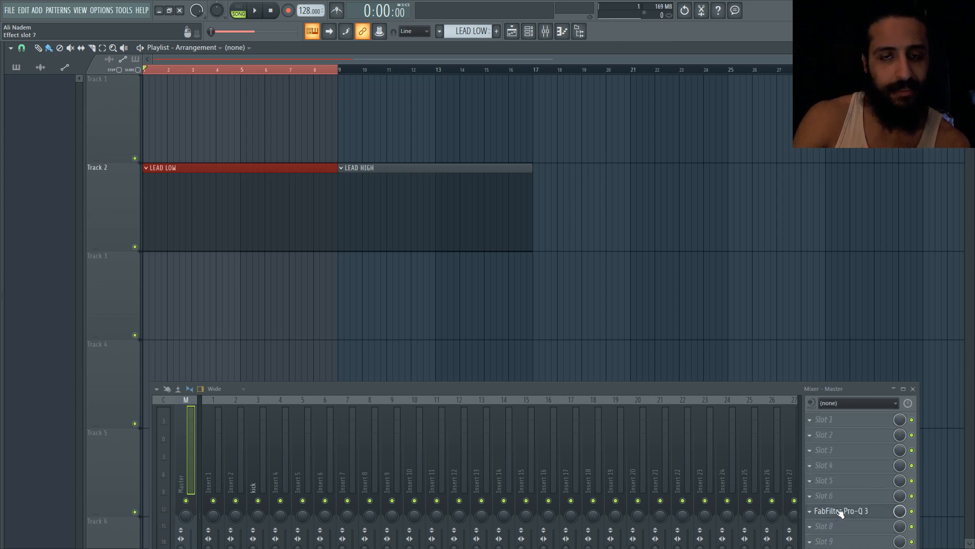
# Create an automation clip for the Pro-Q 3 mix level
pyautogui.rightClick(901, 511)
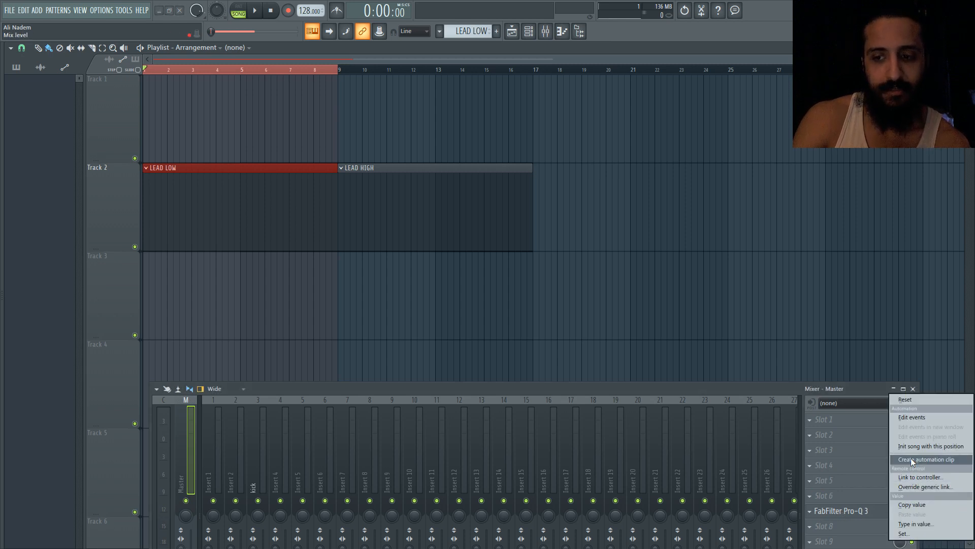
pyautogui.click(910, 459)
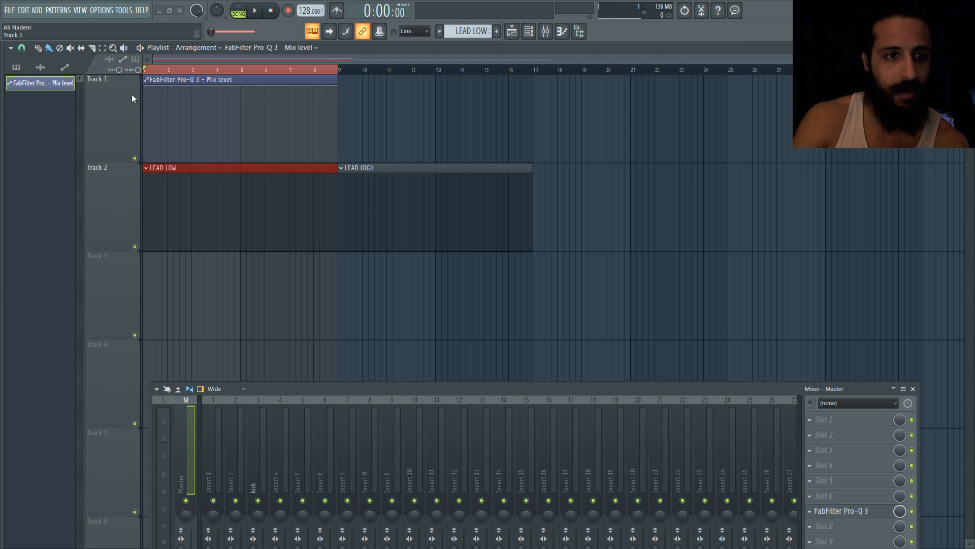
# Lower the Mix level clip's start point and lengthen the clip to about bar 22
pyautogui.moveTo(145, 85); pyautogui.dragTo(144, 162)
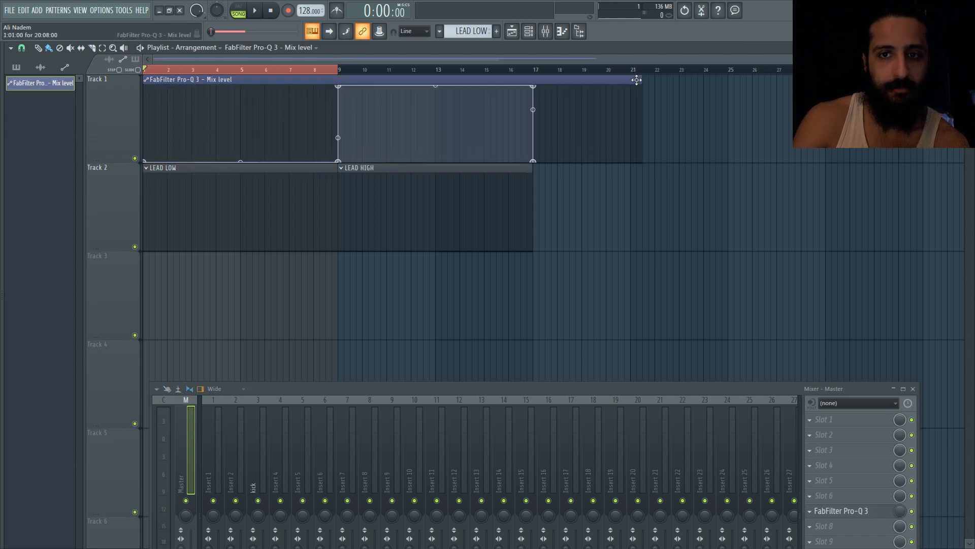
pyautogui.moveTo(638, 81); pyautogui.dragTo(678, 95)
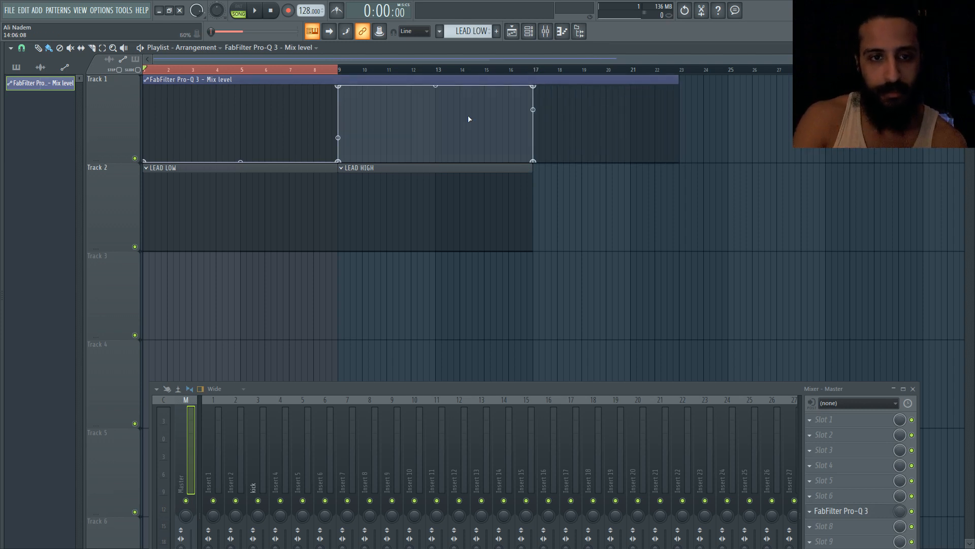
# At bar 9, open Pro-Q 3 and set a low band boost of about +1 dB near 17 Hz and a slight cut near 10 kHz
pyautogui.click(340, 70)
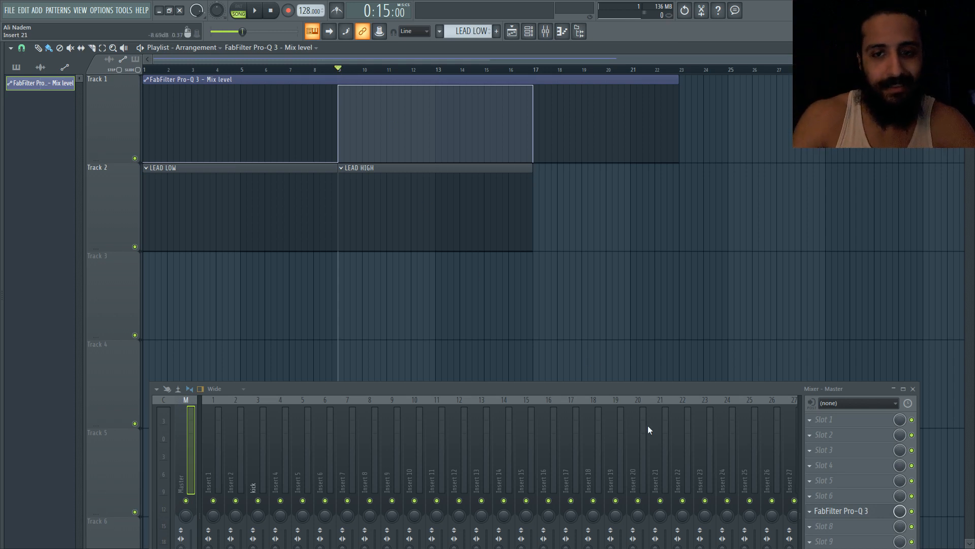
pyautogui.click(843, 512)
pyautogui.moveTo(343, 67); pyautogui.dragTo(452, 95)
pyautogui.moveTo(587, 220); pyautogui.dragTo(591, 225)
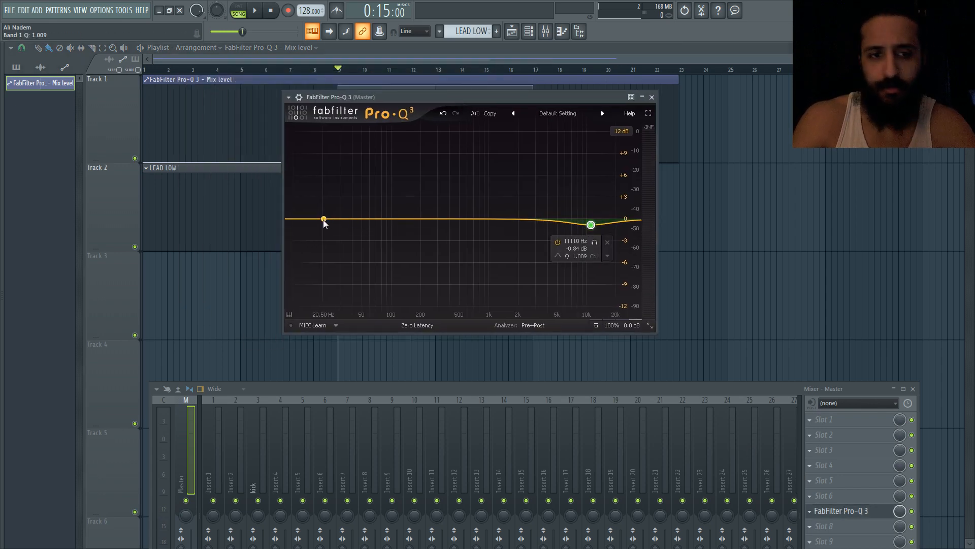
pyautogui.moveTo(324, 219); pyautogui.dragTo(318, 216)
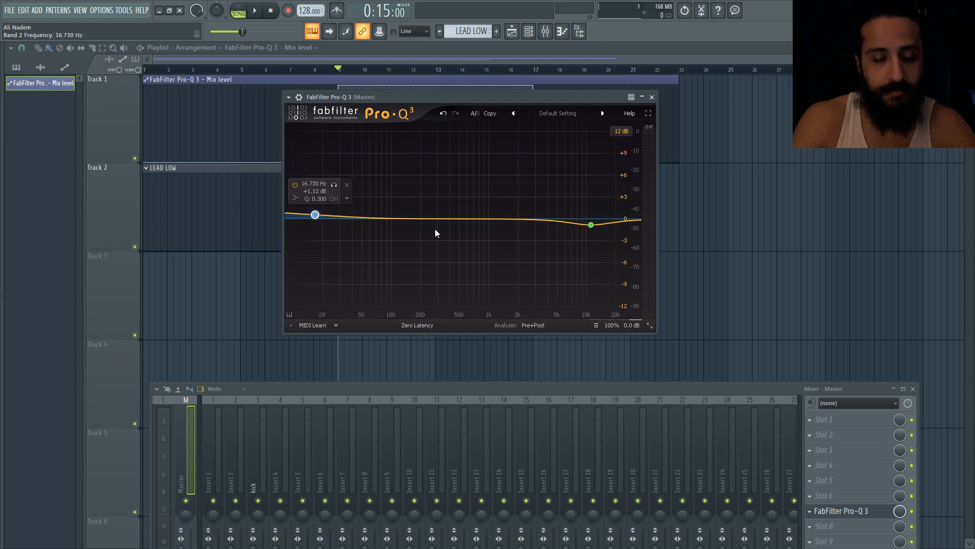
pyautogui.moveTo(319, 217); pyautogui.dragTo(335, 213)
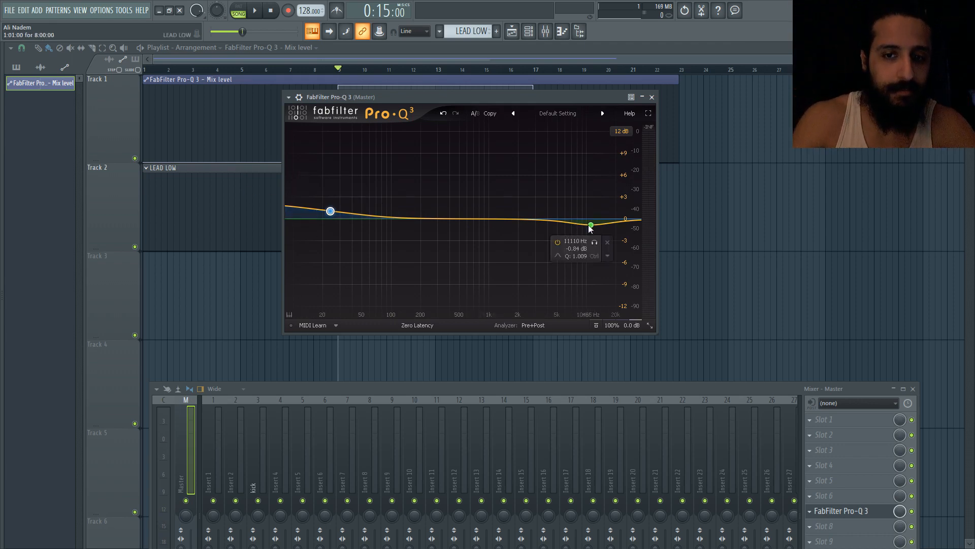
pyautogui.moveTo(590, 225)
pyautogui.mouseDown()
pyautogui.moveTo(567, 222)
pyautogui.moveTo(579, 227)
pyautogui.mouseUp()
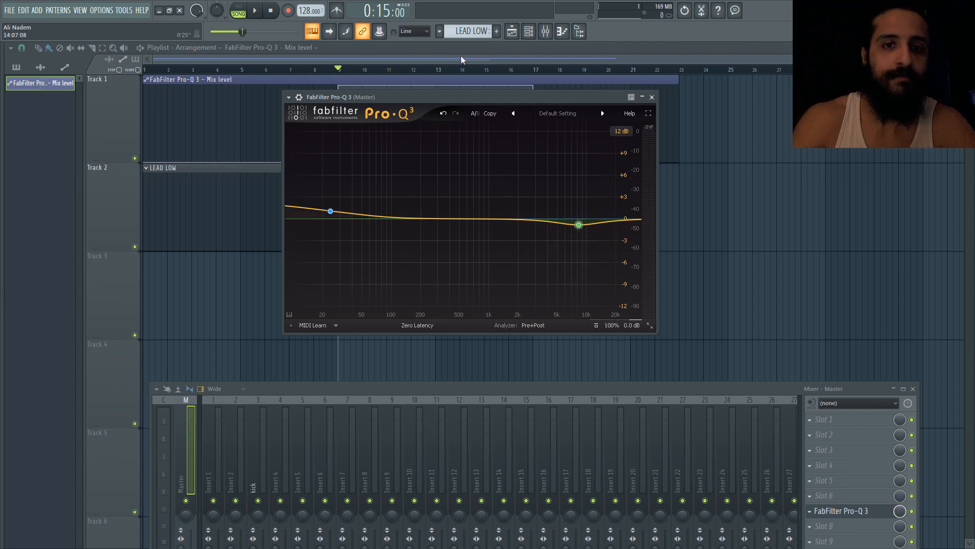
pyautogui.press('Escape')
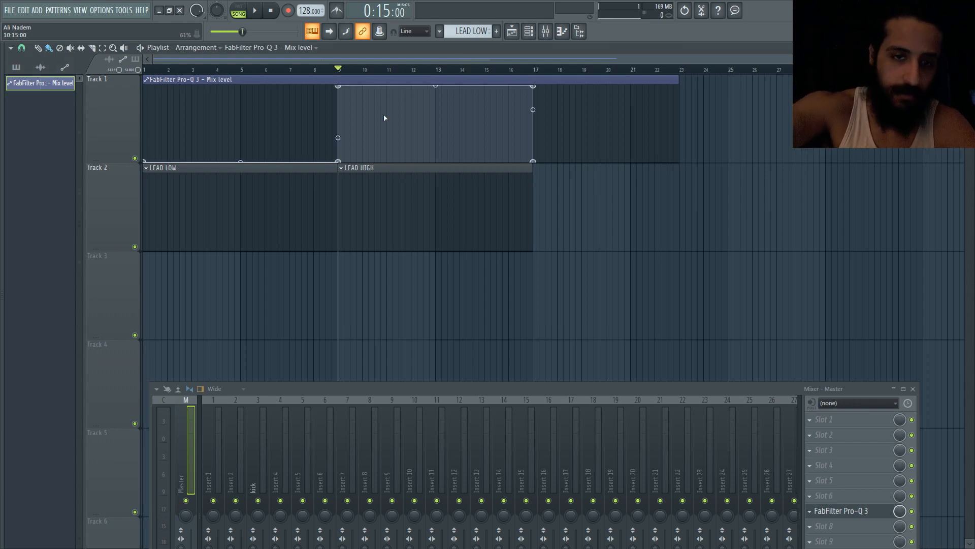
# Play the song from bar 7 with Pro-Q 3 open to hear the EQ across the LEAD LOW to LEAD HIGH change
pyautogui.click(283, 69)
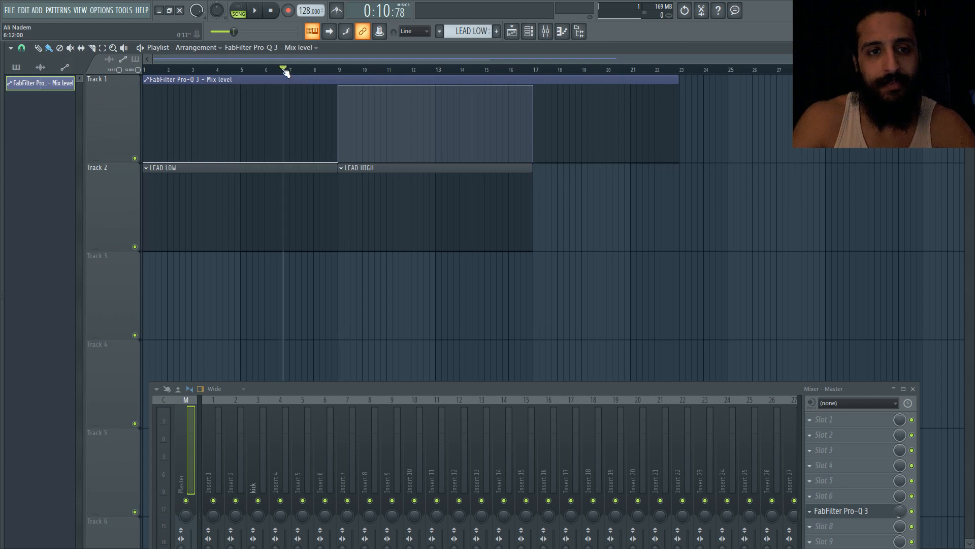
pyautogui.press('space')
pyautogui.press('space')
pyautogui.click(862, 513)
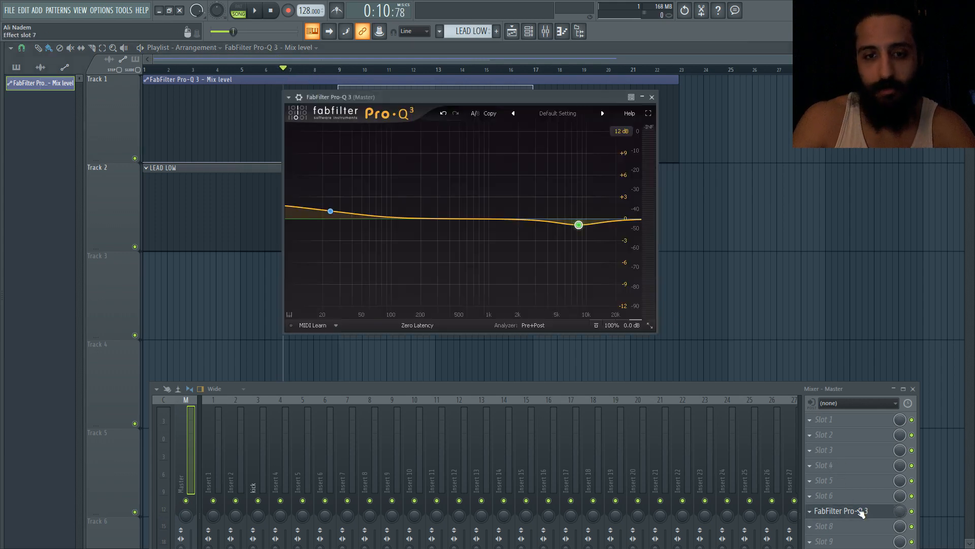
pyautogui.press('space')
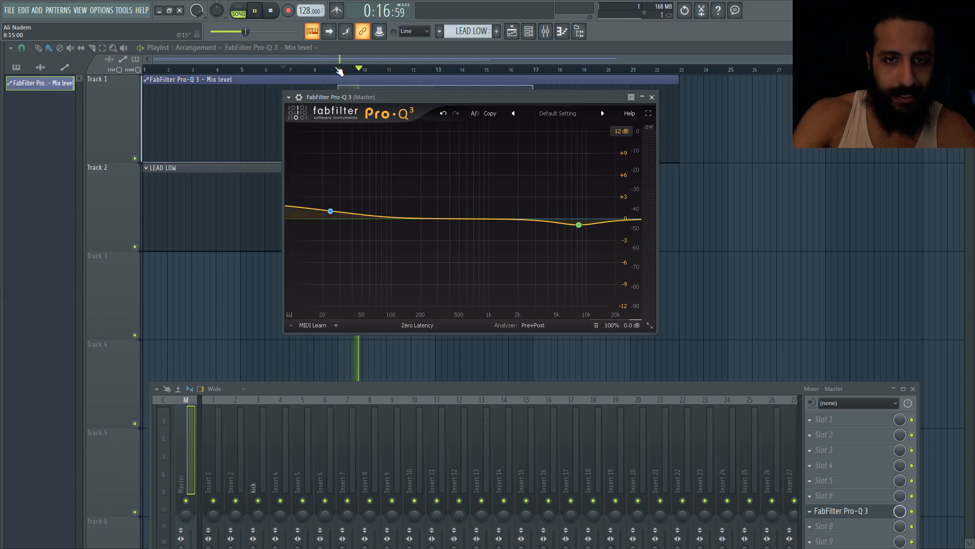
pyautogui.press('Escape')
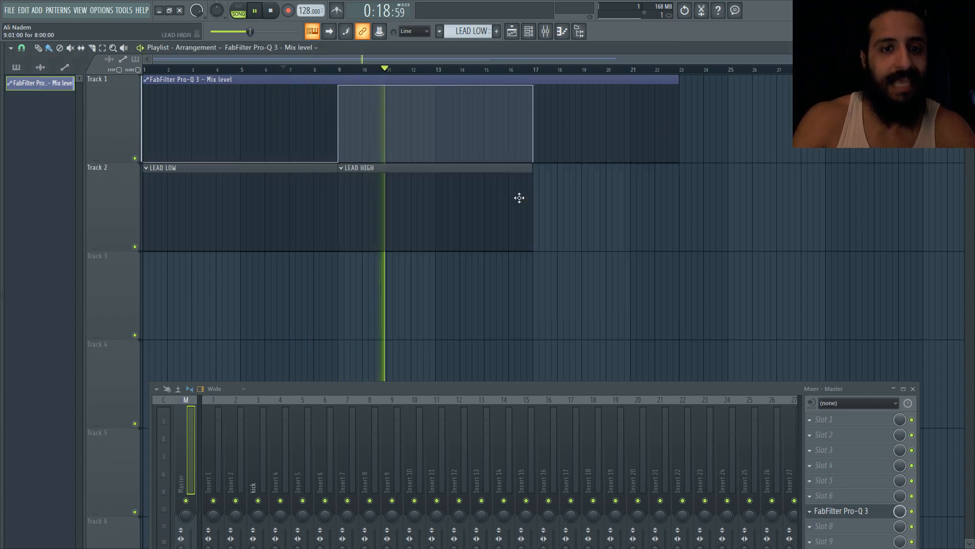
pyautogui.press('space')
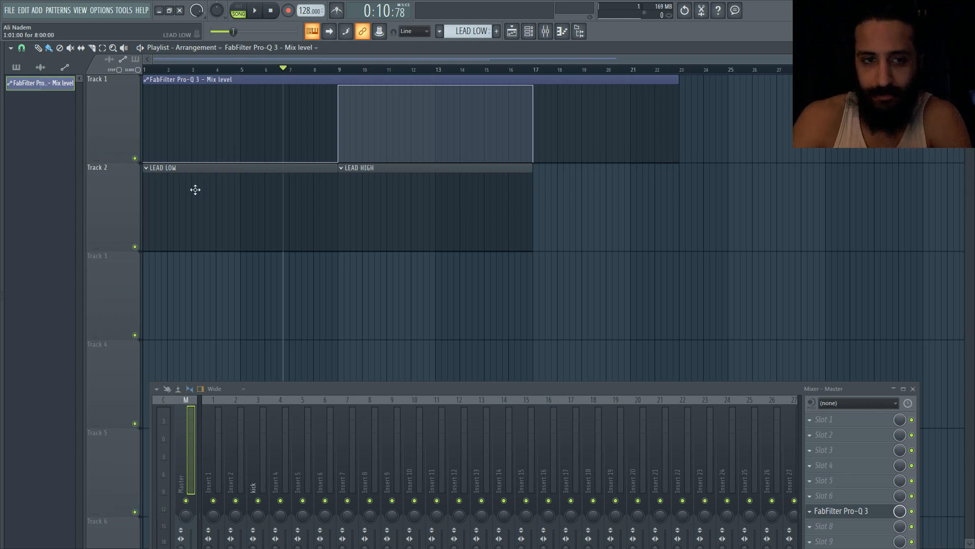
# Shorten the Mix level automation clip to end at bar 17
pyautogui.moveTo(679, 80); pyautogui.dragTo(545, 79)
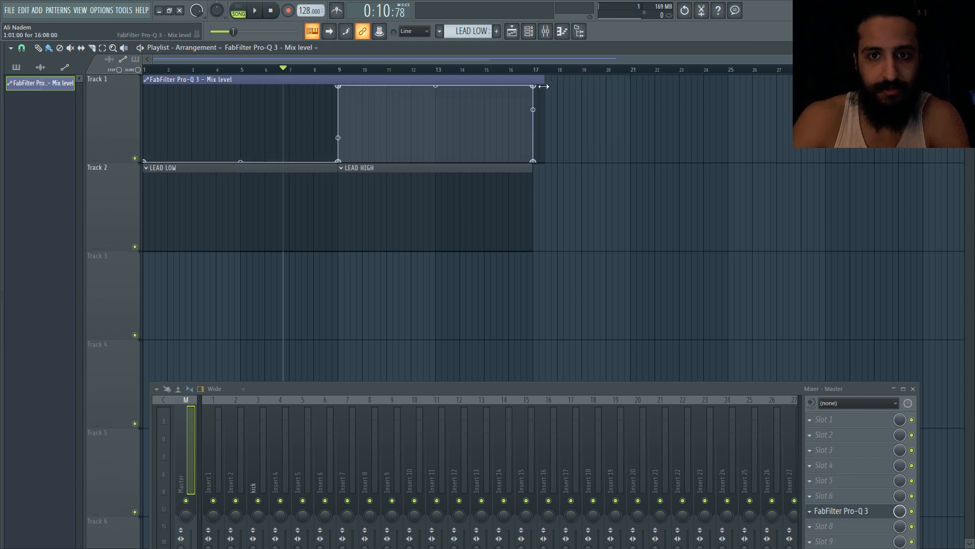
# Insert Fruity Balance into the master's third effect slot and lower its Volume to -2.0 dB
pyautogui.click(811, 450)
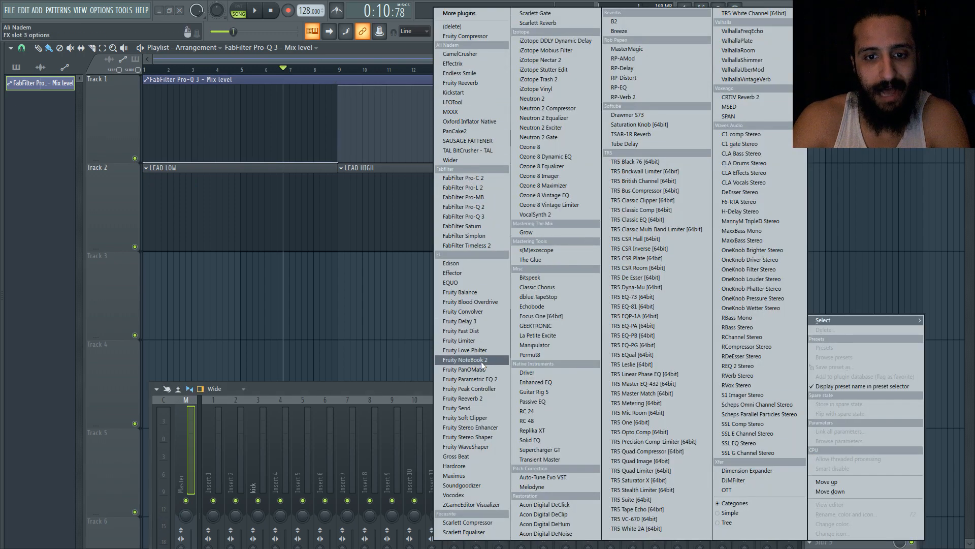
pyautogui.click(461, 293)
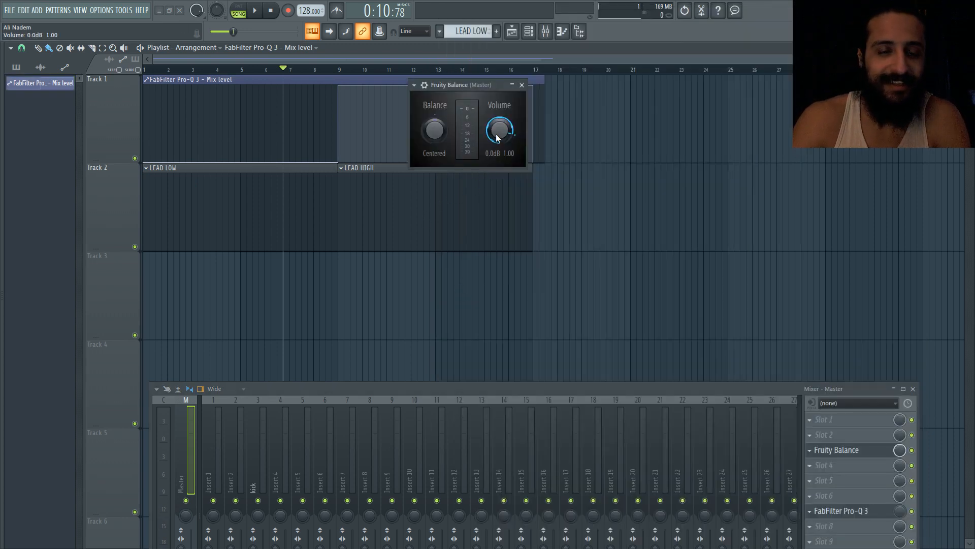
pyautogui.moveTo(501, 136); pyautogui.dragTo(500, 137)
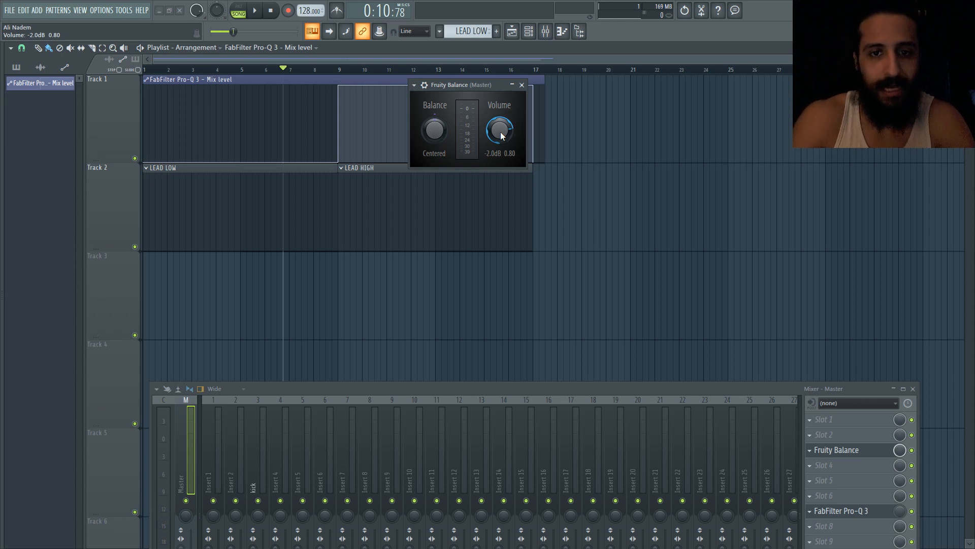
# Create an automation clip for the Fruity Balance Volume knob
pyautogui.rightClick(501, 132)
pyautogui.click(505, 133)
pyautogui.moveTo(495, 130); pyautogui.dragTo(499, 124)
pyautogui.rightClick(496, 131)
pyautogui.click(503, 137)
pyautogui.rightClick(499, 132)
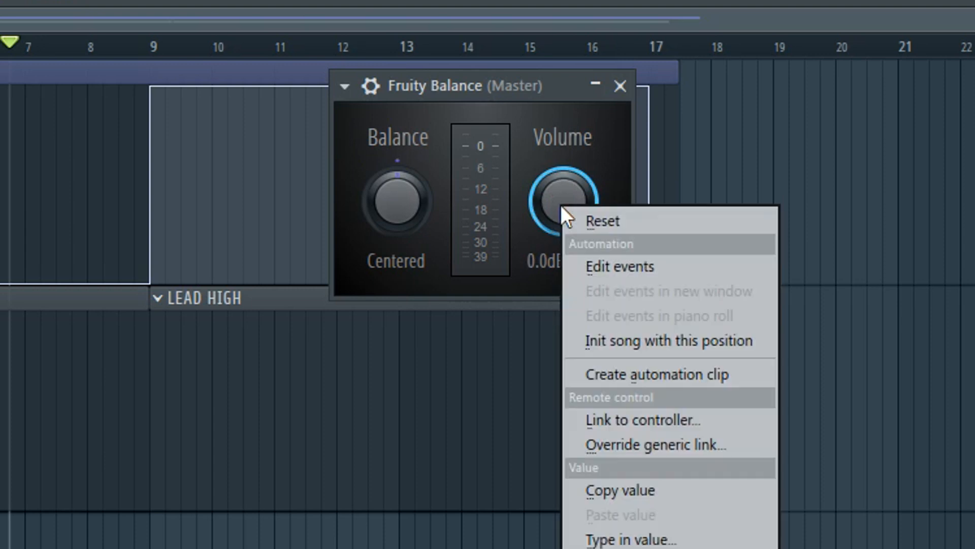
pyautogui.click(632, 373)
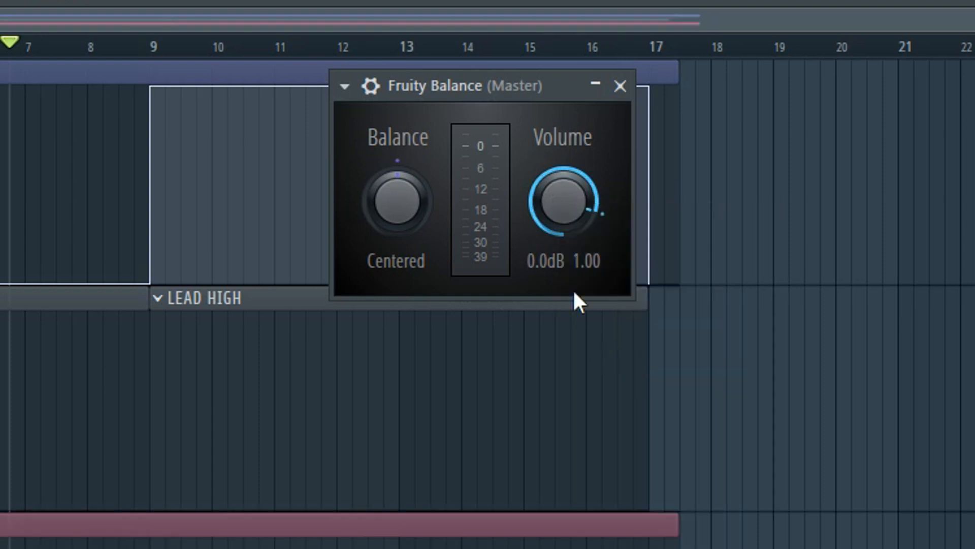
# Turn the Fruity Balance Volume down to -2.0 dB and copy its value
pyautogui.moveTo(560, 213); pyautogui.dragTo(559, 226)
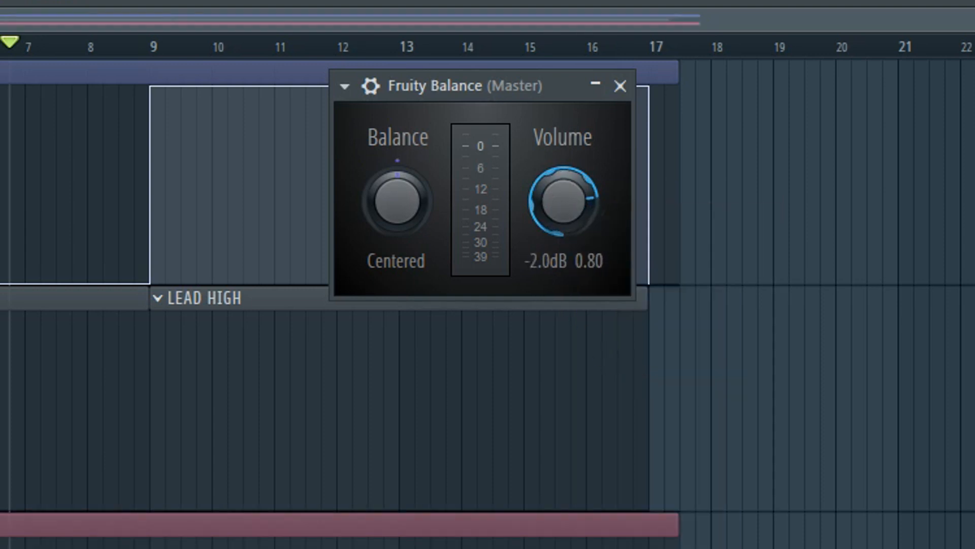
pyautogui.rightClick(559, 214)
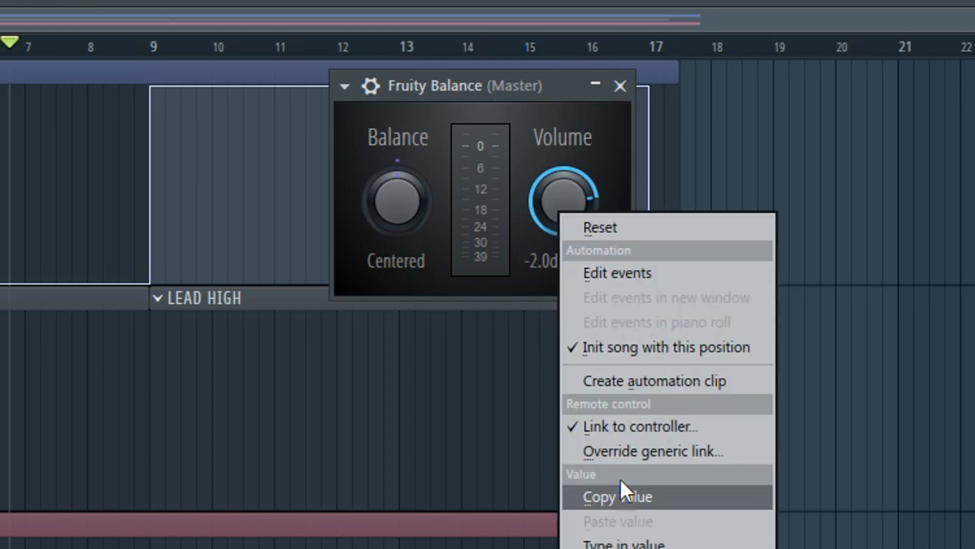
pyautogui.click(623, 500)
# Place a LEAD LOW pattern clip just after bar 17 on Track 2
pyautogui.moveTo(259, 170); pyautogui.dragTo(186, 165)
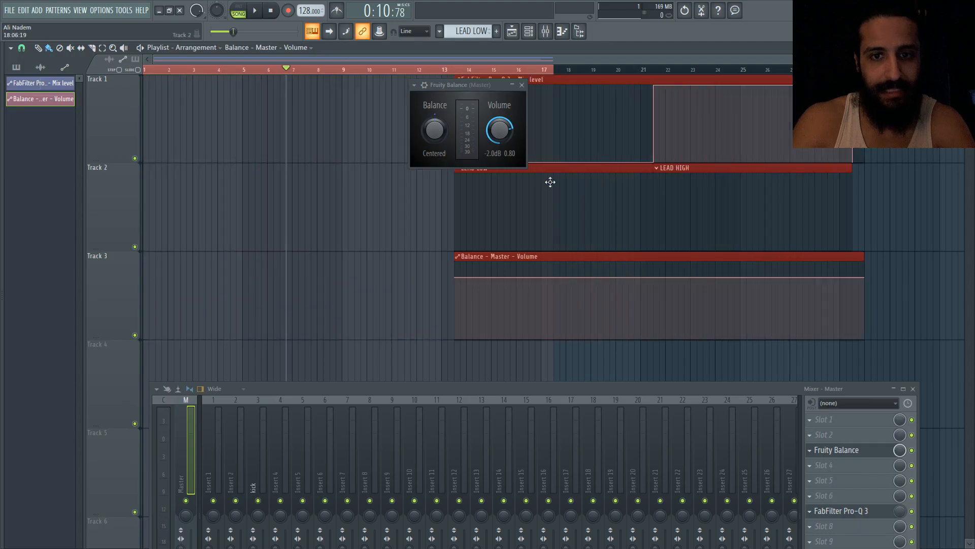
pyautogui.click(607, 212)
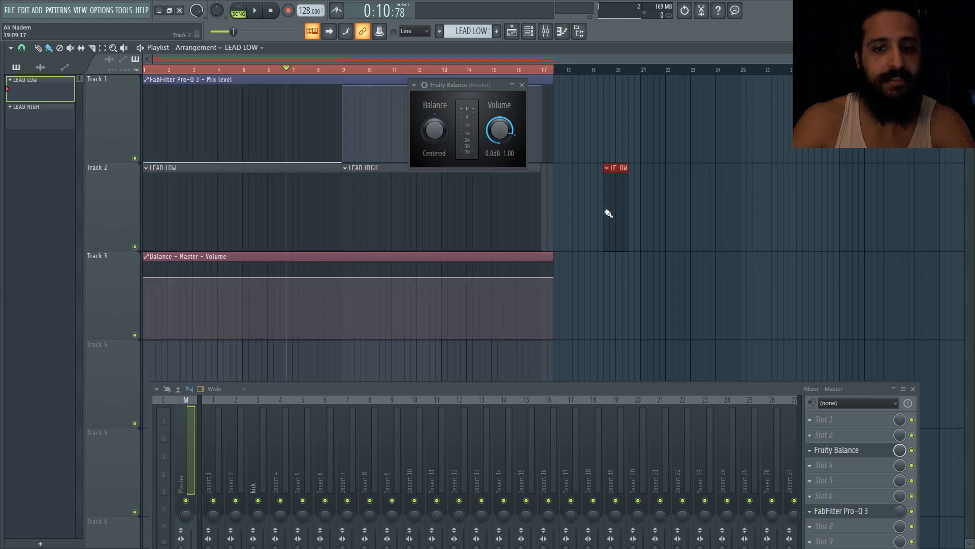
# Rename the LEAD HIGH pattern at bar 9 to BUILDUP
pyautogui.click(343, 70)
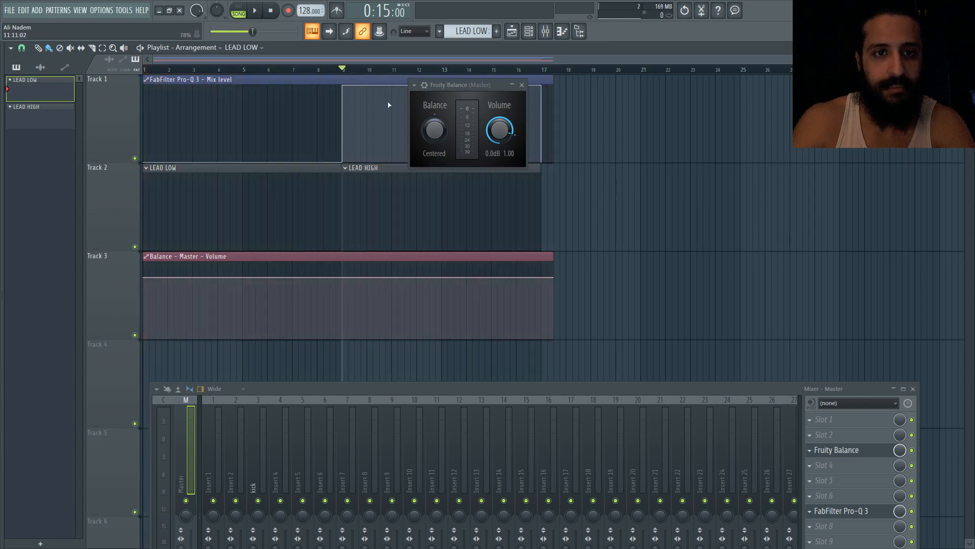
pyautogui.moveTo(461, 84); pyautogui.dragTo(636, 104)
pyautogui.click(437, 190)
pyautogui.press('F2')
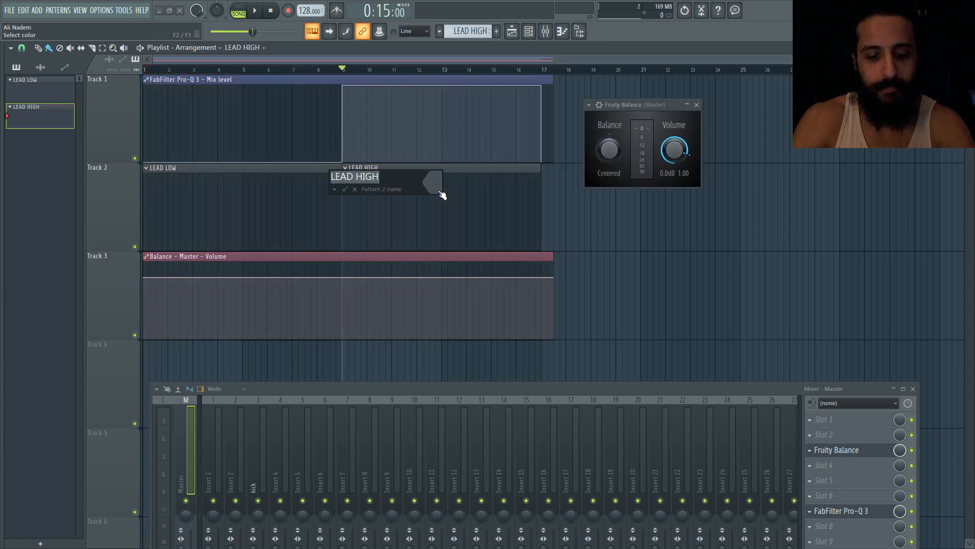
pyautogui.write('BUILDUP')
pyautogui.press('Return')
# Move the LEAD LOW clip to bar 17 and shorten the Balance Volume and BUILDUP clips to end at bar 16
pyautogui.click(240, 183)
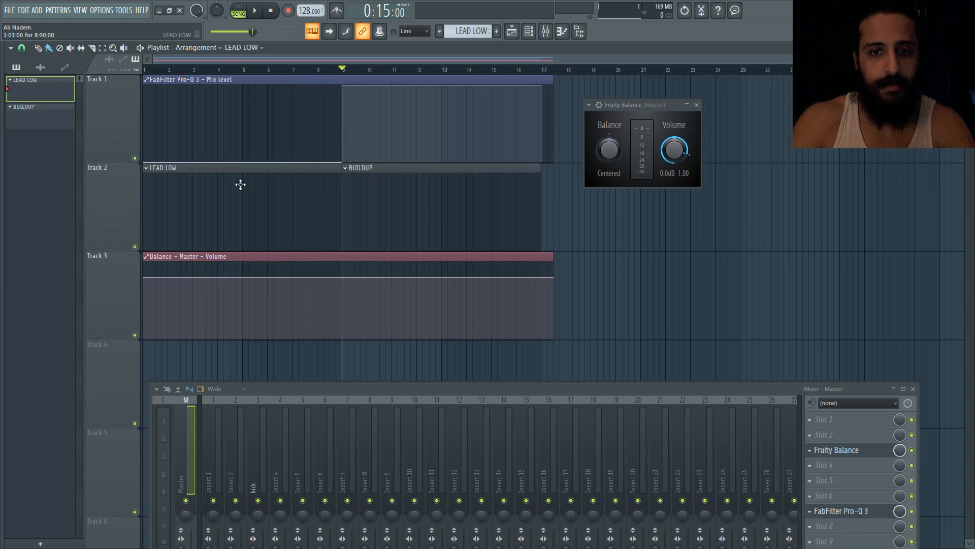
pyautogui.moveTo(625, 219); pyautogui.dragTo(577, 219)
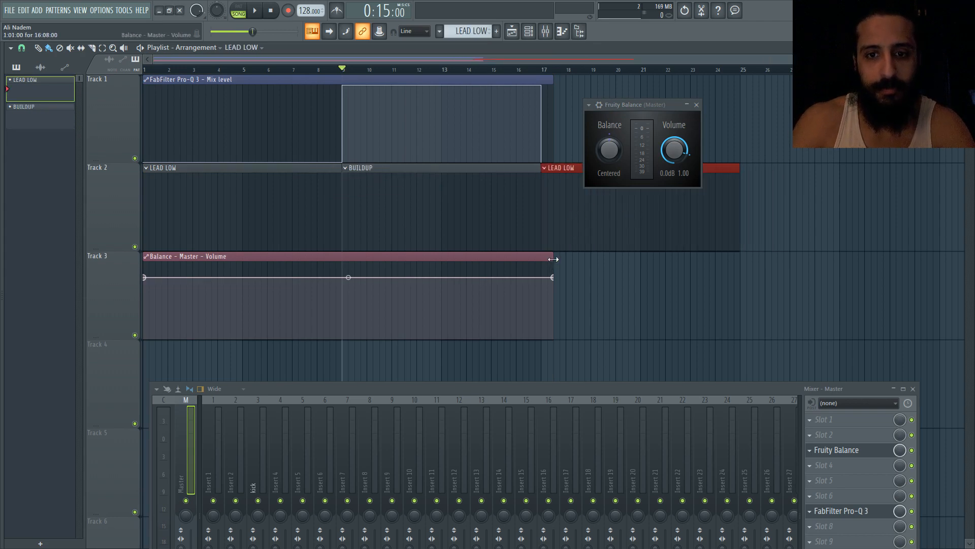
pyautogui.moveTo(554, 258); pyautogui.dragTo(517, 258)
pyautogui.moveTo(540, 169); pyautogui.dragTo(516, 174)
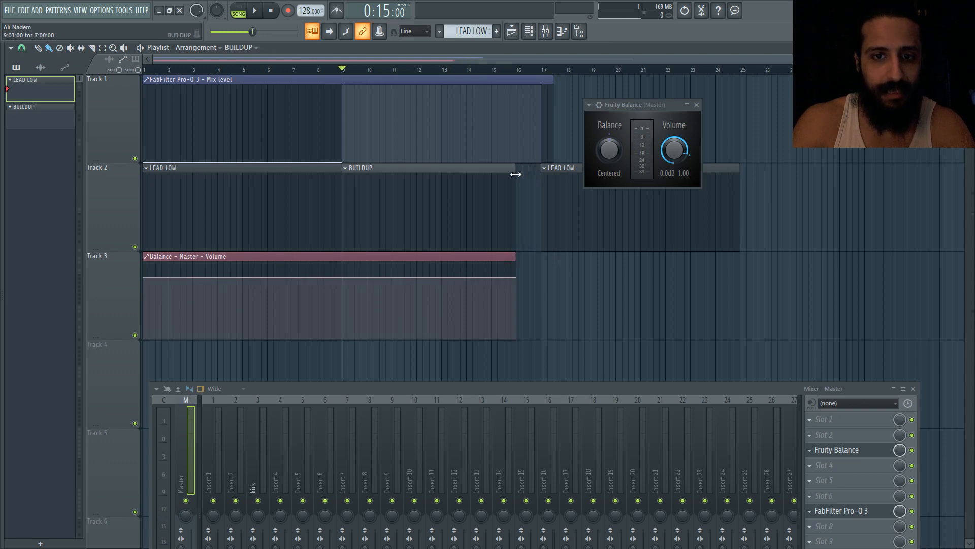
# Remove the Pro-Q 3 Mix level automation clip from Track 1
pyautogui.moveTo(552, 80); pyautogui.dragTo(162, 93)
pyautogui.rightClick(146, 105)
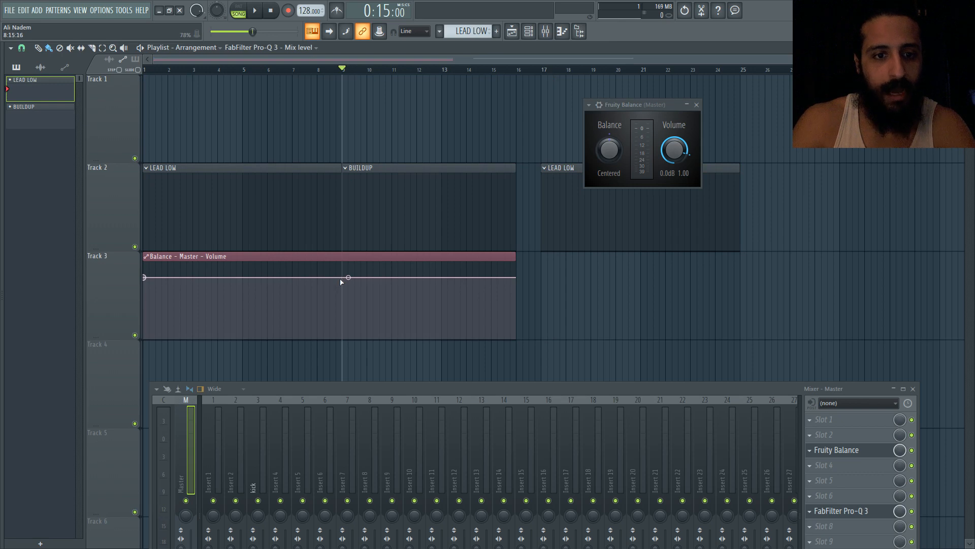
# Lower the Balance Volume clip's end point at bar 16 slightly and change the modes of its end and start points
pyautogui.click(515, 294)
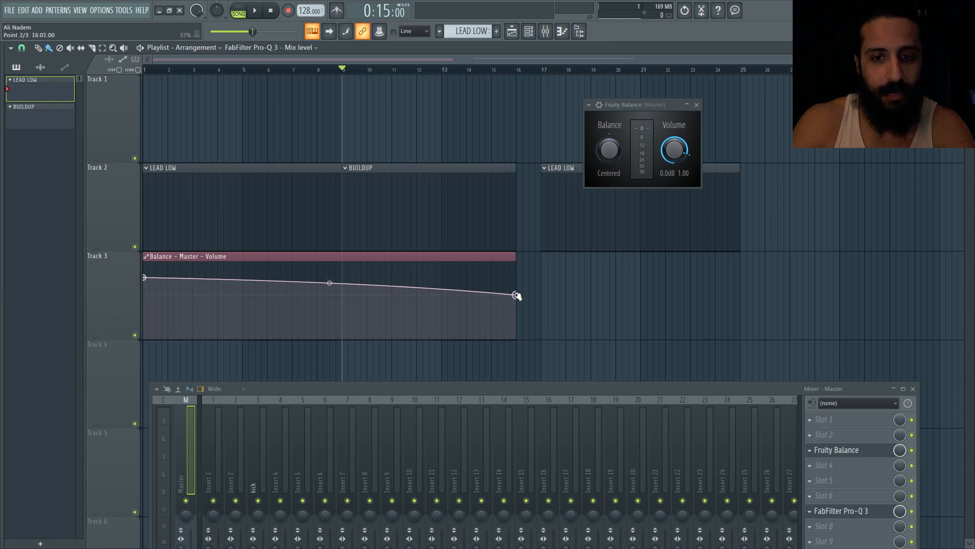
pyautogui.rightClick(515, 294)
pyautogui.click(555, 465)
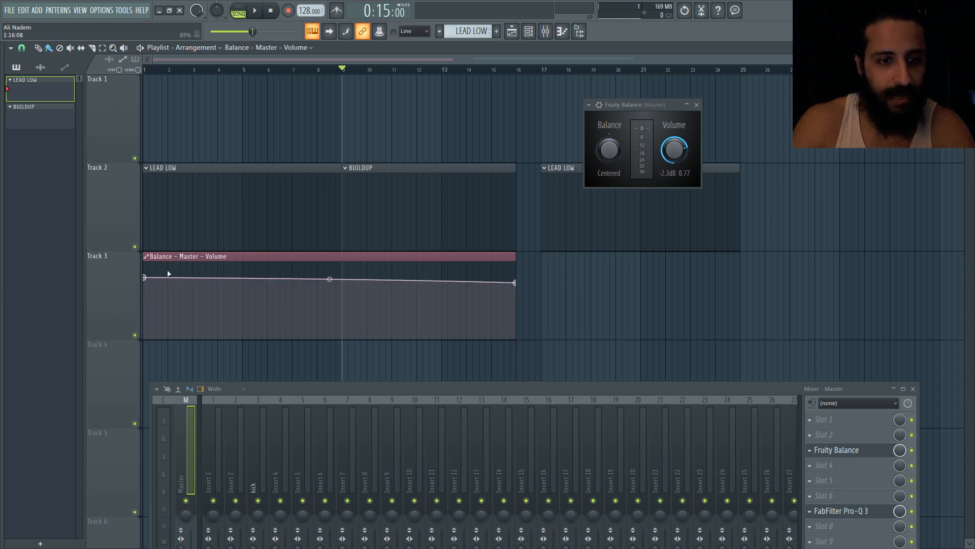
pyautogui.rightClick(145, 278)
pyautogui.click(190, 440)
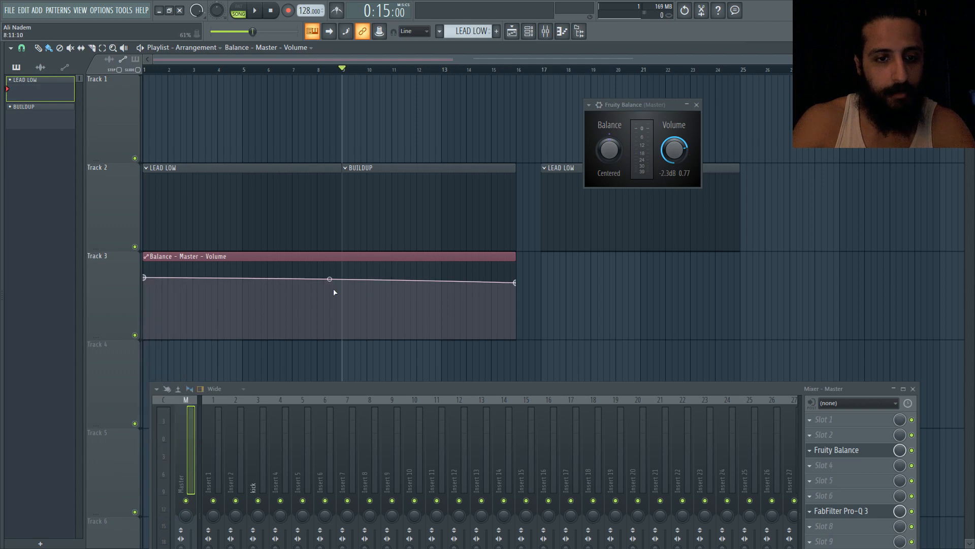
# Raise the Balance Volume point at bar 9 to about +0.8 dB and change its point mode
pyautogui.moveTo(342, 280)
pyautogui.mouseDown()
pyautogui.moveTo(342, 290)
pyautogui.moveTo(342, 275)
pyautogui.mouseUp()
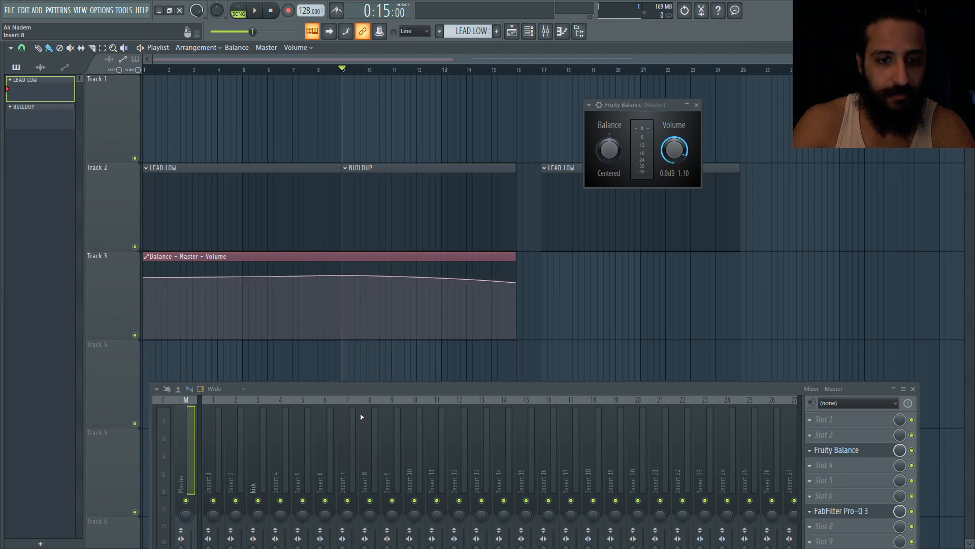
pyautogui.rightClick(342, 276)
pyautogui.click(374, 447)
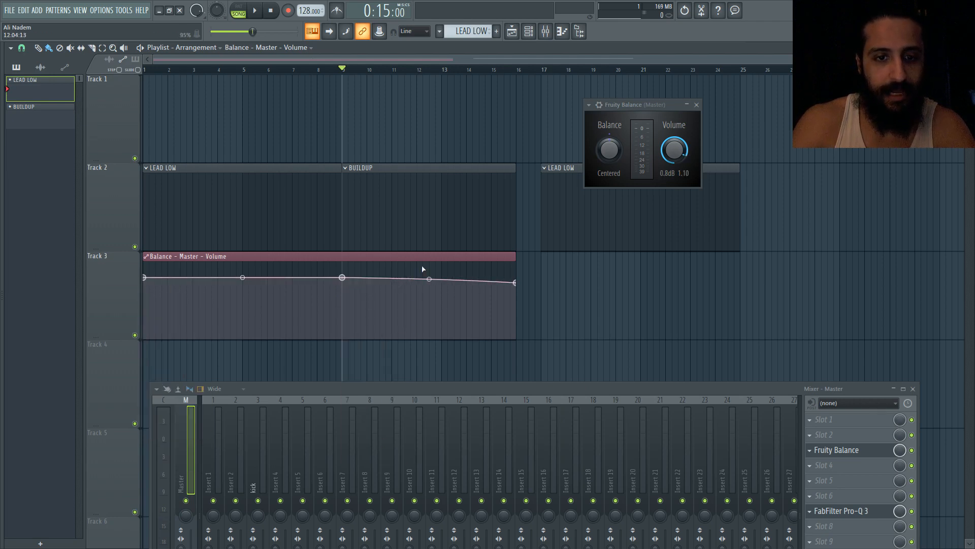
# Play the song to hear the master volume automation
pyautogui.press('space')
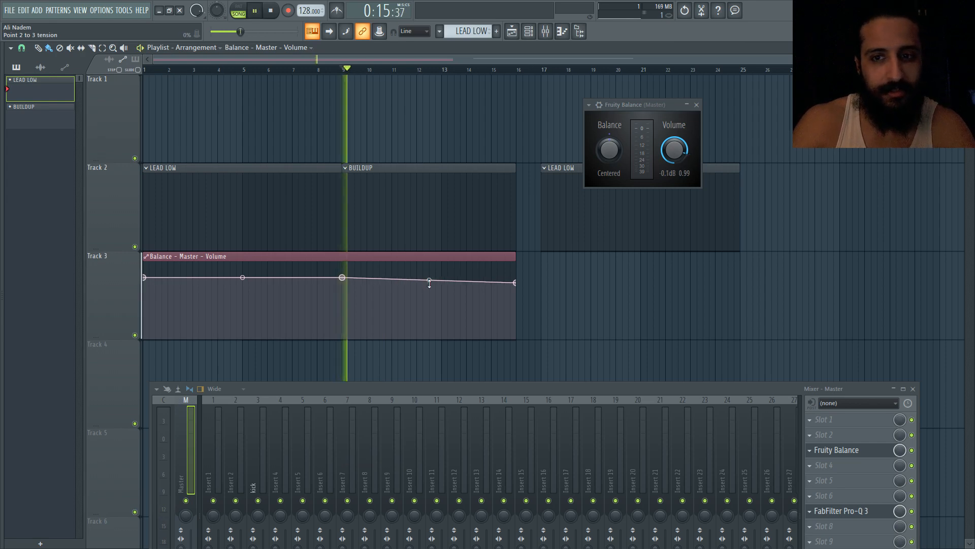
pyautogui.moveTo(628, 107); pyautogui.dragTo(460, 74)
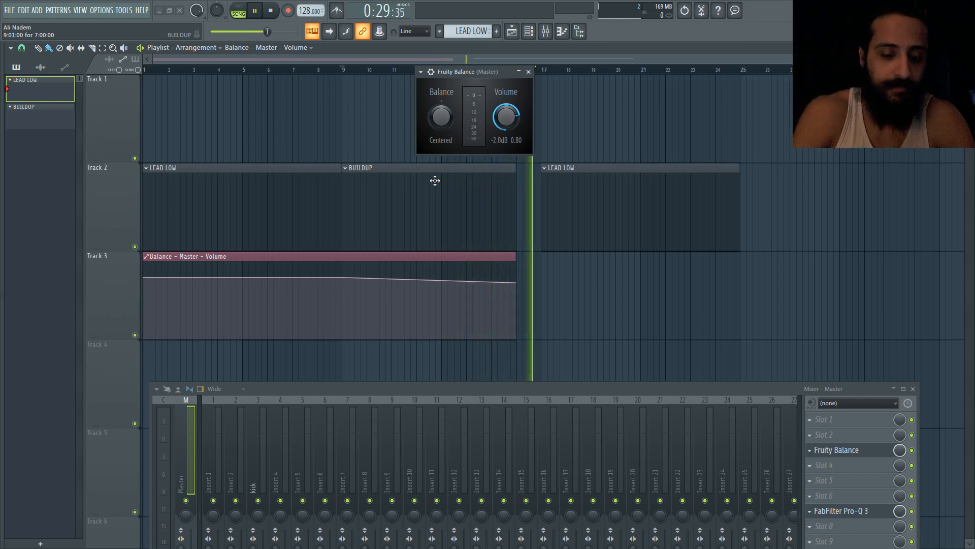
pyautogui.press('space')
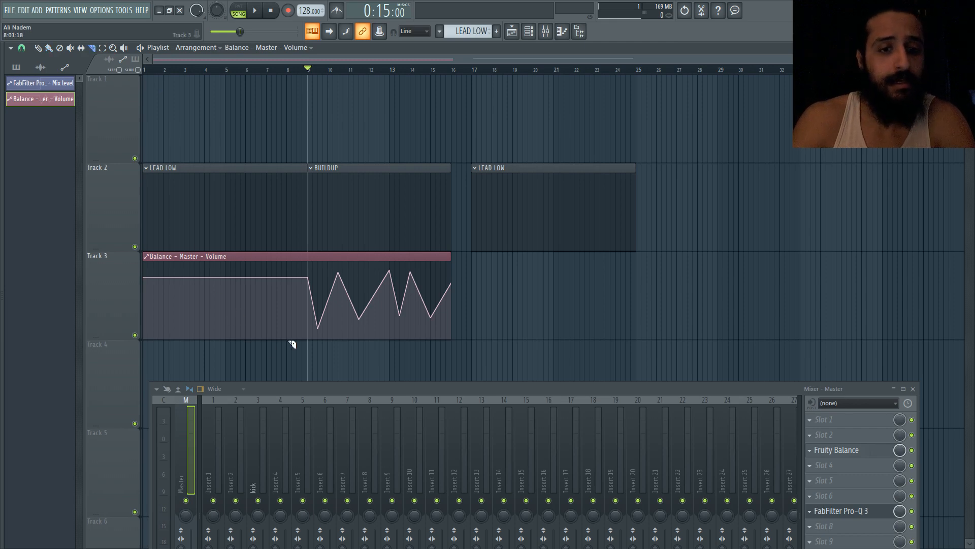
# Slice the Balance Volume automation clip at bar 9
pyautogui.scroll(-2, 243, 303)
pyautogui.scroll(2, 243, 302)
pyautogui.scroll(2, 246, 304)
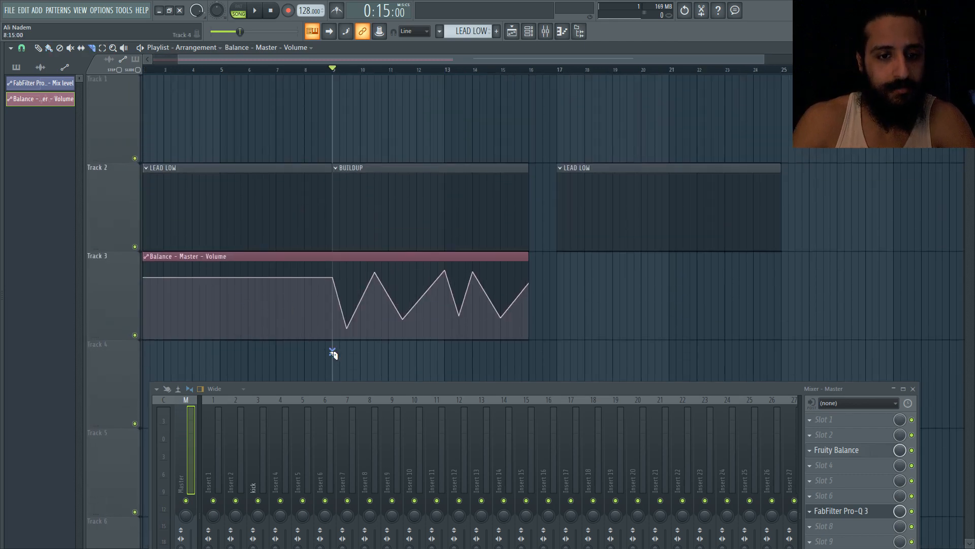
pyautogui.moveTo(333, 353); pyautogui.dragTo(336, 137)
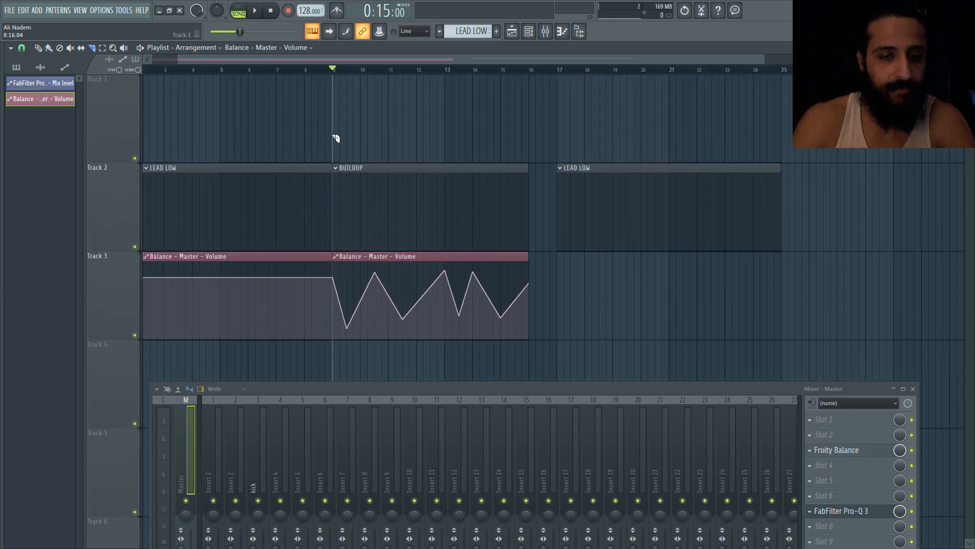
# Delete the LEAD LOW clip at bar 17
pyautogui.scroll(-3, 223, 116)
pyautogui.click(49, 48)
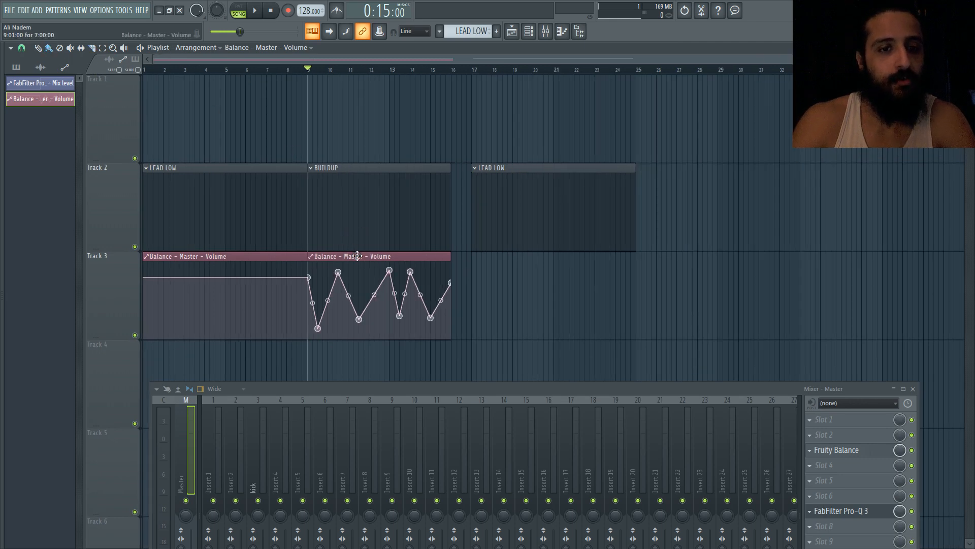
pyautogui.moveTo(498, 229); pyautogui.dragTo(518, 228)
pyautogui.rightClick(517, 226)
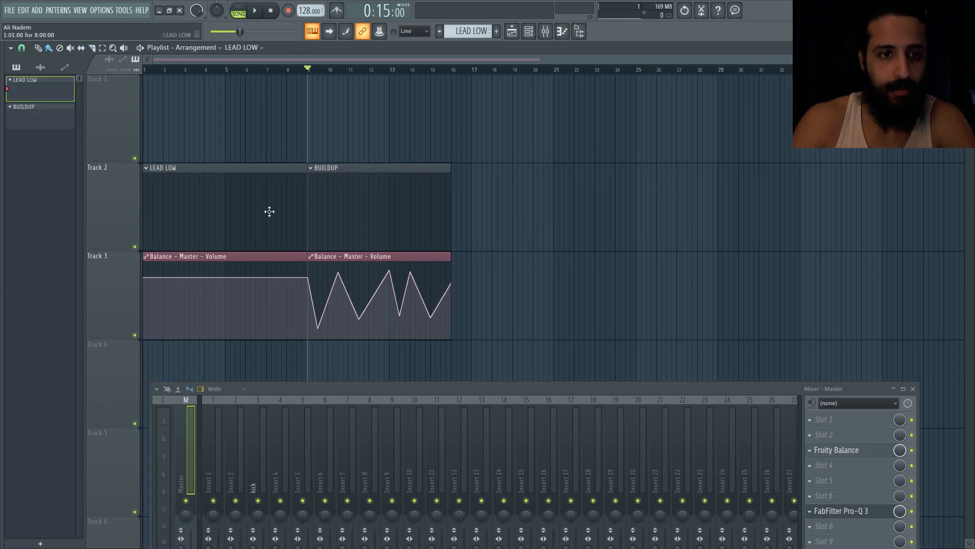
# Replace the BUILDUP clip at bar 9 with a LEAD LOW clip
pyautogui.rightClick(315, 211)
pyautogui.click(316, 211)
pyautogui.moveTo(348, 211); pyautogui.dragTo(344, 211)
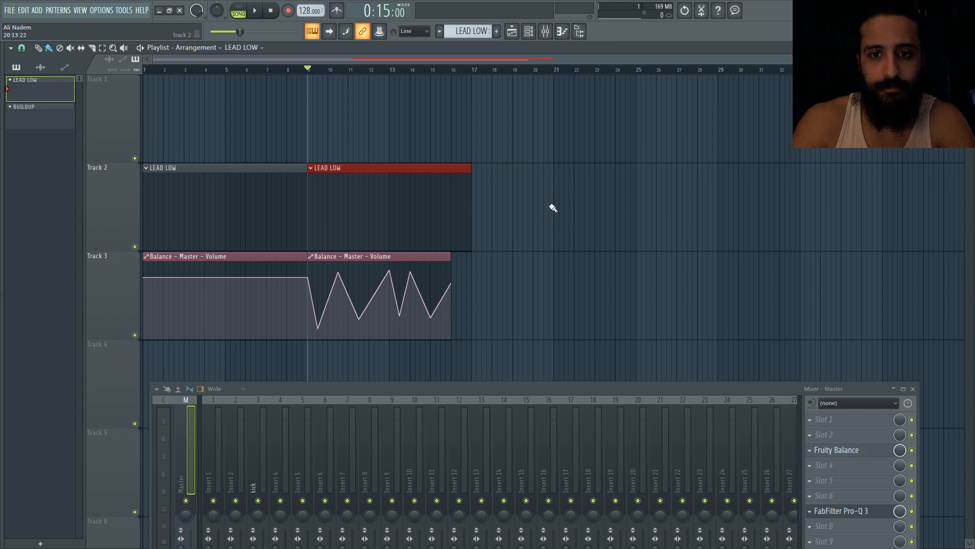
# Place a LEAD LOW clip and a copy of the zigzag Balance Volume clip at bar 21
pyautogui.click(553, 207)
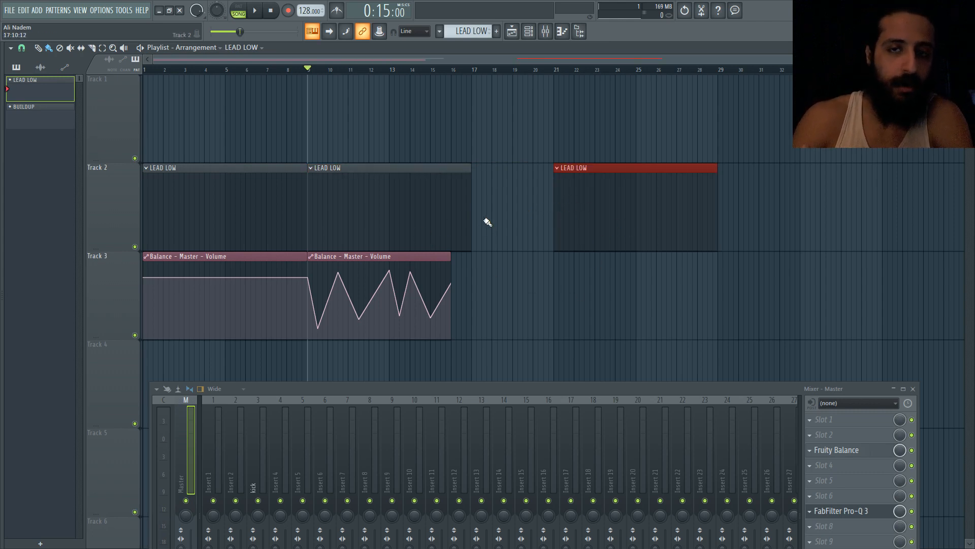
pyautogui.click(431, 257)
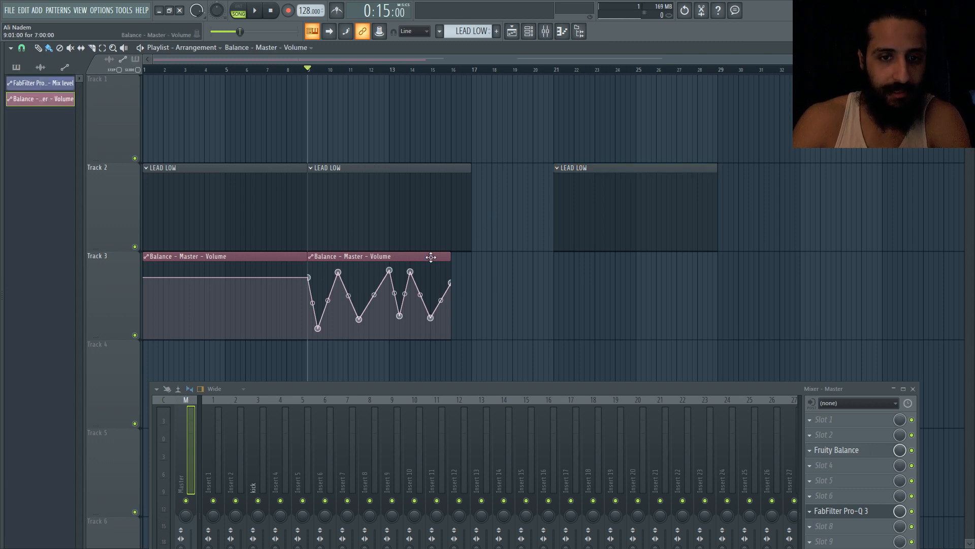
pyautogui.click(554, 264)
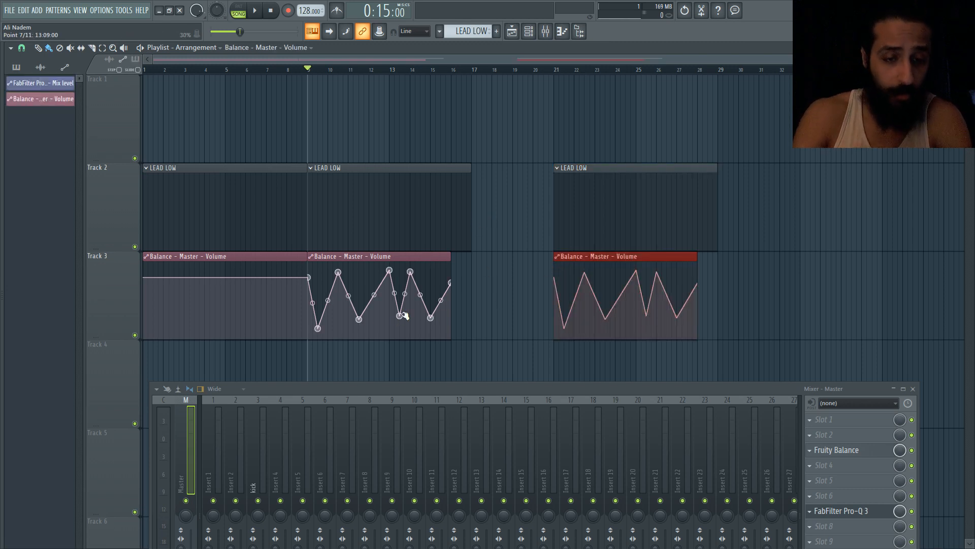
# Try to copy the bars 9 to 17 section and paste it at bar 21
pyautogui.moveTo(310, 70); pyautogui.dragTo(470, 84)
pyautogui.hotkey('ctrl', 'c')
pyautogui.rightClick(574, 208)
pyautogui.rightClick(617, 308)
pyautogui.hotkey('ctrl', 'v')
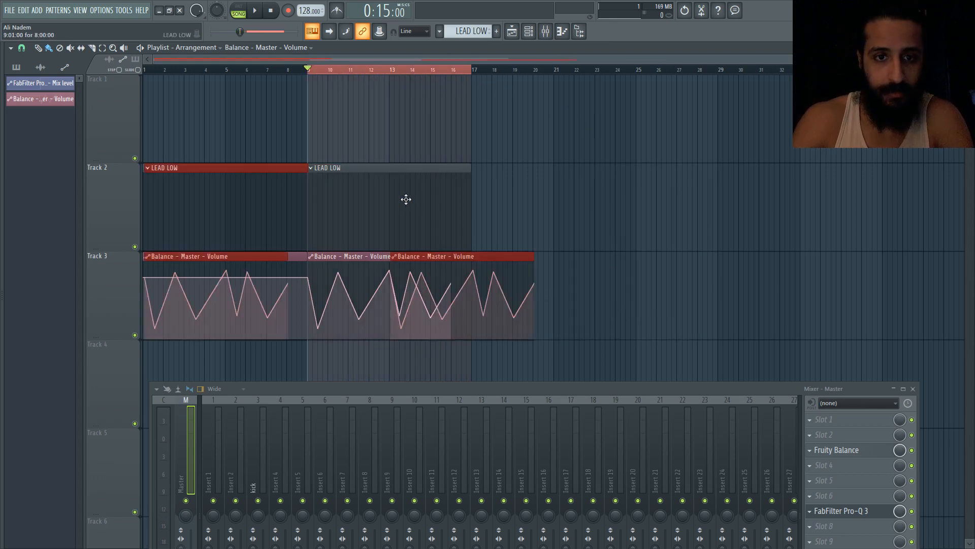
pyautogui.moveTo(201, 202); pyautogui.dragTo(642, 213)
pyautogui.rightClick(625, 288)
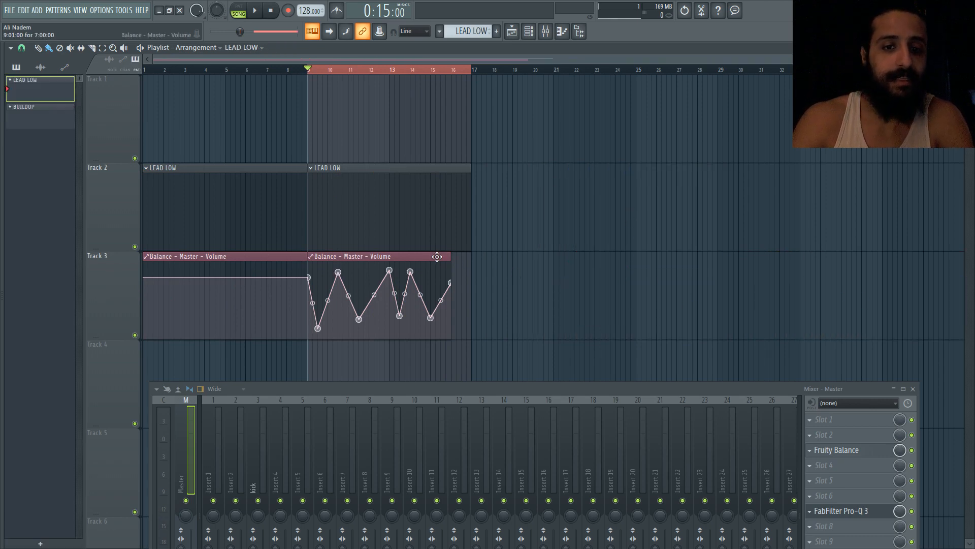
# Place a LEAD LOW clip and the zigzag Balance Volume clip at bar 21
pyautogui.click(413, 213)
pyautogui.click(564, 209)
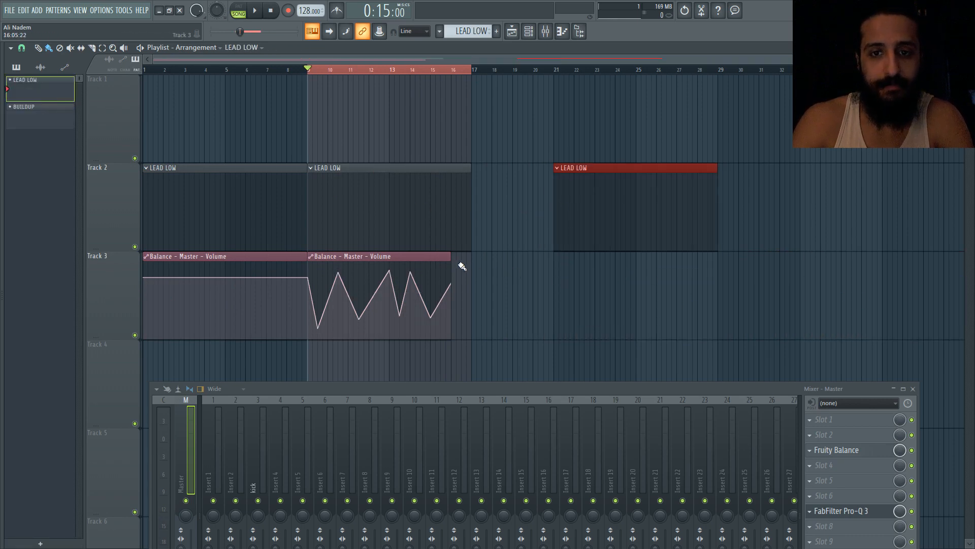
pyautogui.click(554, 269)
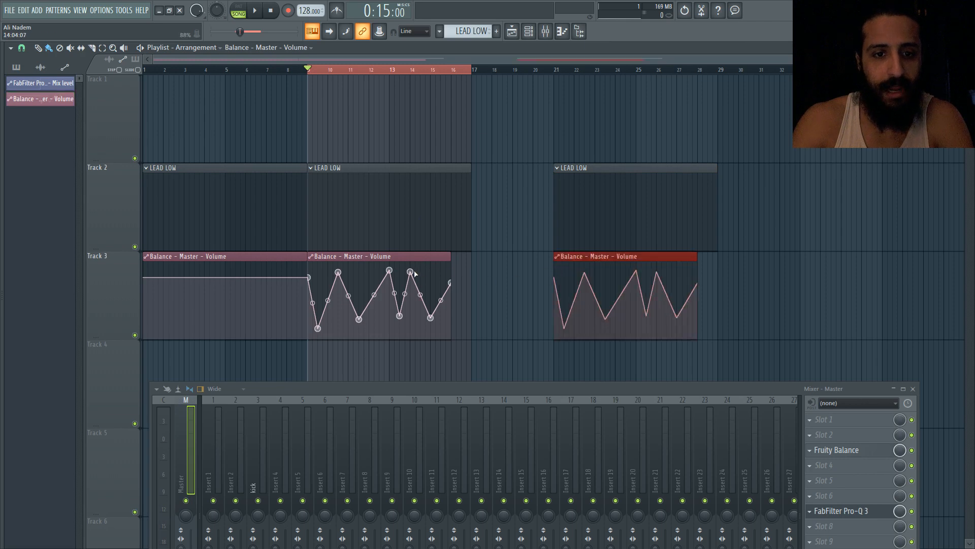
# Lower the zigzag peak near bar 13 in the Balance Volume clip at bar 9
pyautogui.moveTo(414, 275); pyautogui.dragTo(413, 289)
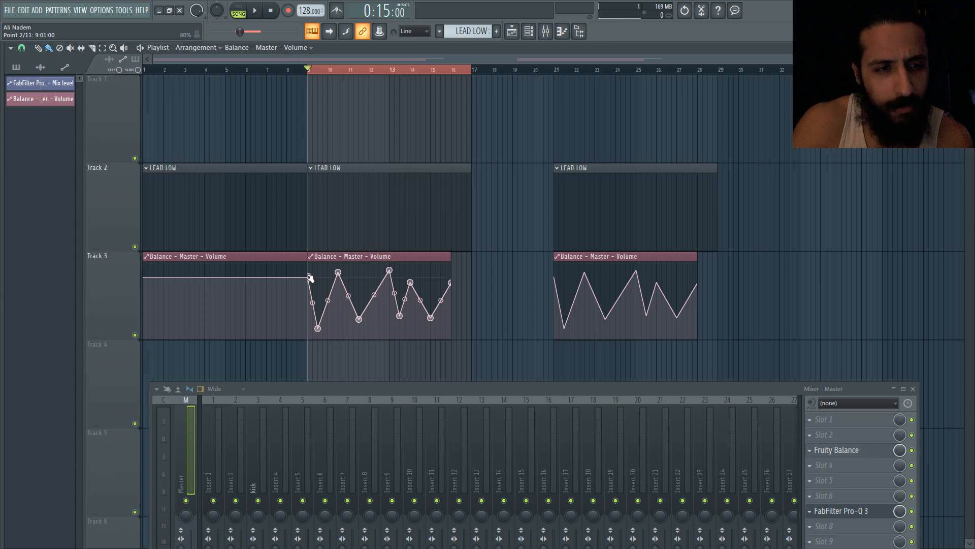
# Lower the zigzag clip's start point at bar 9 and give the peaks near bars 13 and 14 Double curve shapes with adjusted tension
pyautogui.moveTo(308, 277); pyautogui.dragTo(339, 285)
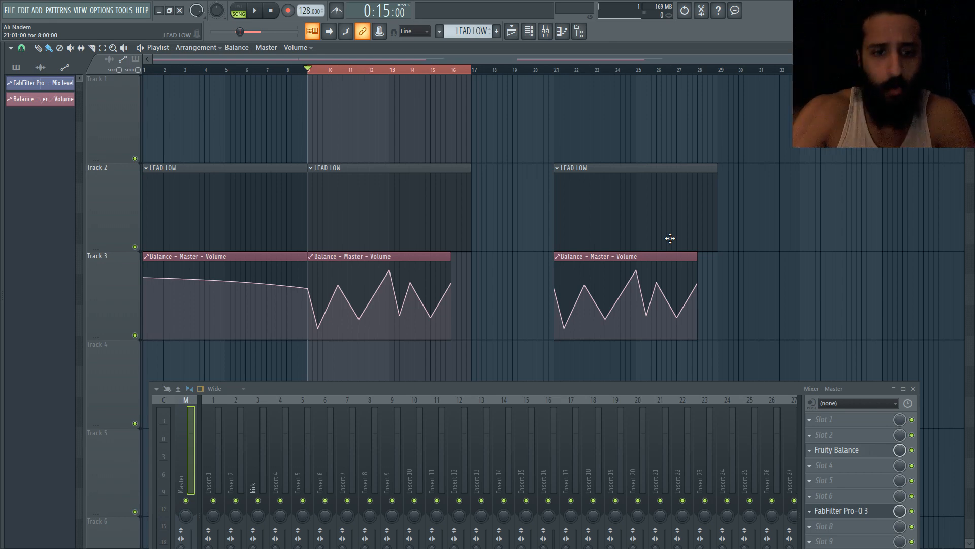
pyautogui.rightClick(390, 271)
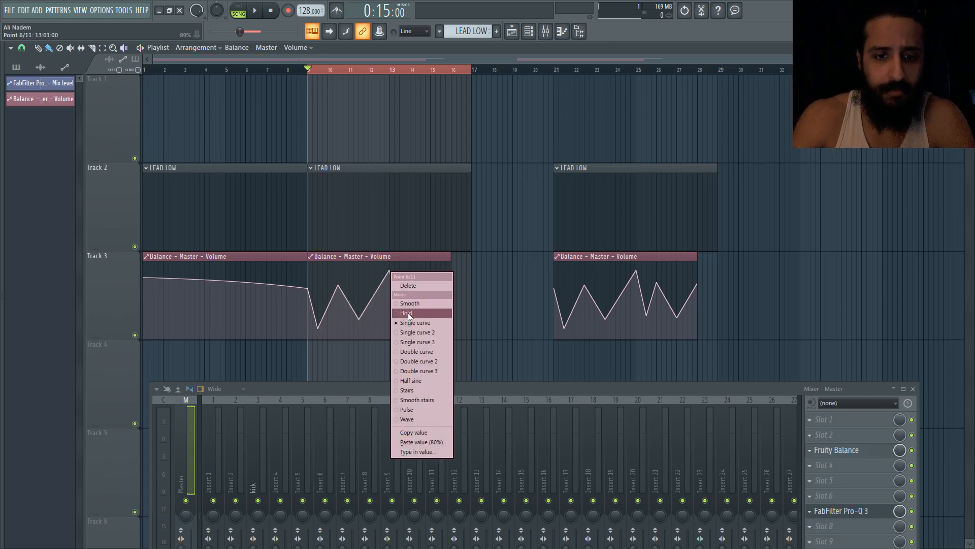
pyautogui.click(416, 381)
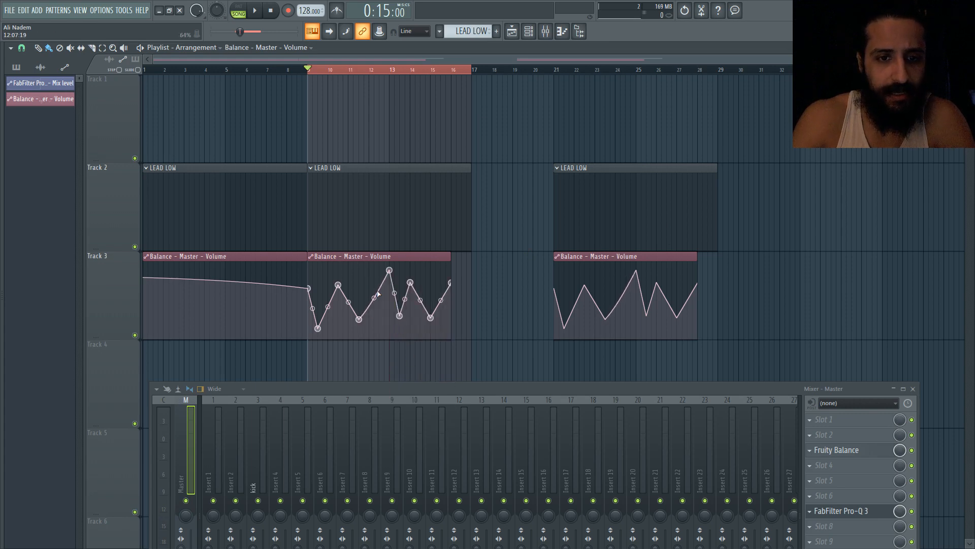
pyautogui.rightClick(390, 271)
pyautogui.click(422, 352)
pyautogui.moveTo(374, 294); pyautogui.dragTo(374, 333)
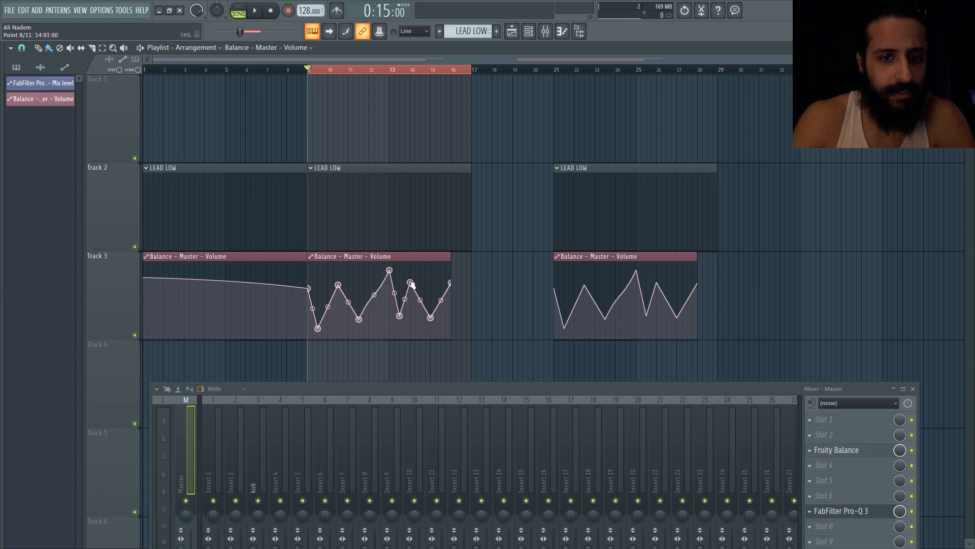
pyautogui.rightClick(410, 283)
pyautogui.click(437, 364)
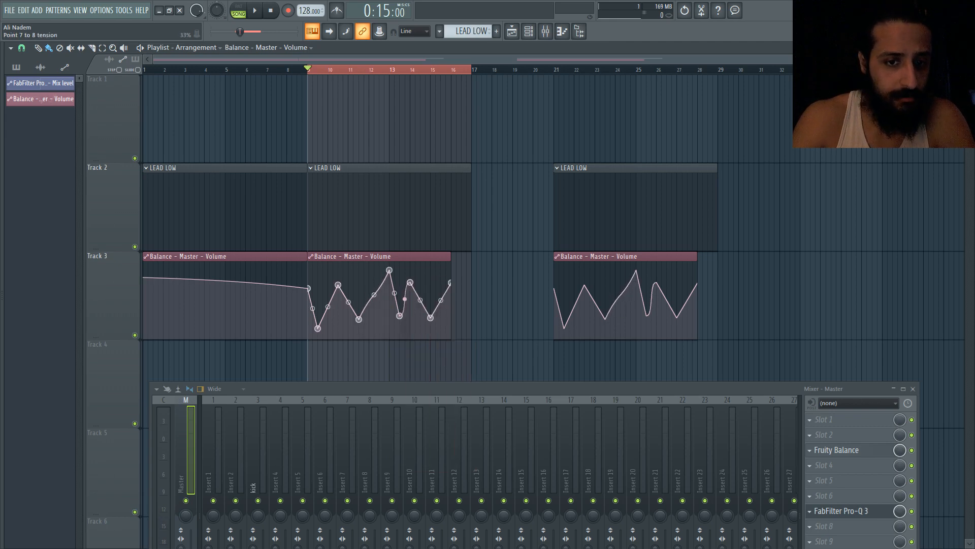
# Turn the first rising segment after bar 9 into a rapid oscillating curve by changing its mode and tension
pyautogui.rightClick(339, 285)
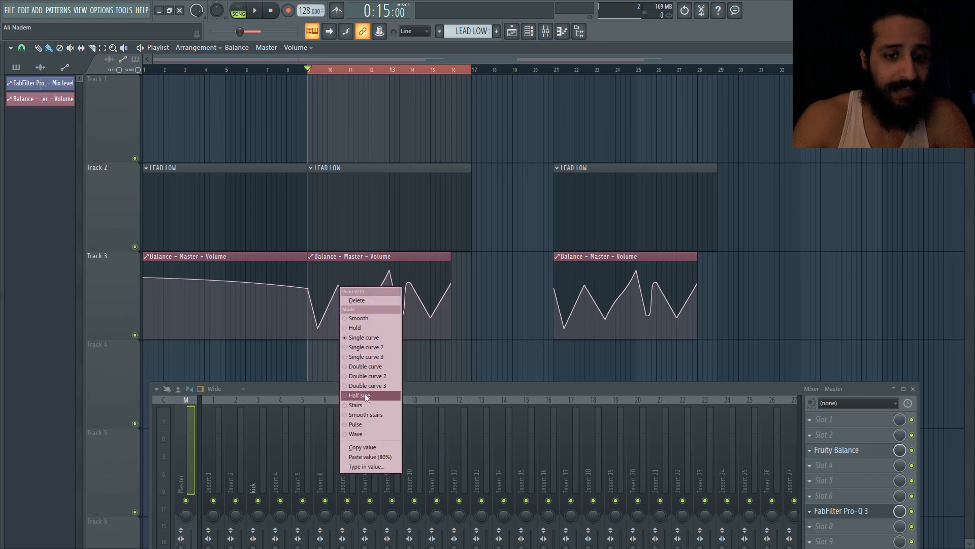
pyautogui.click(364, 393)
pyautogui.moveTo(327, 304); pyautogui.dragTo(328, 294)
pyautogui.rightClick(338, 285)
pyautogui.click(362, 405)
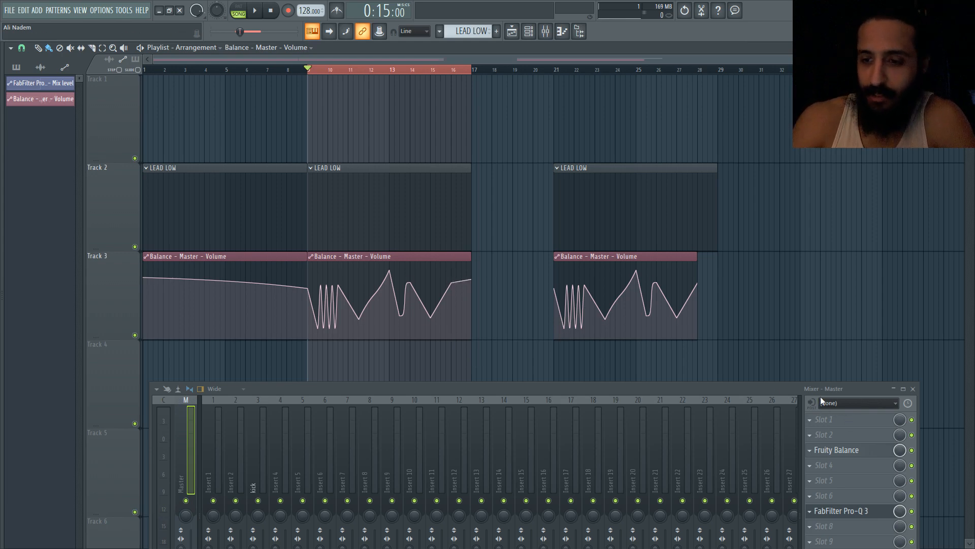
# Open the master's Fruity Balance plugin to check its Volume knob, then close it
pyautogui.moveTo(819, 387); pyautogui.dragTo(810, 375)
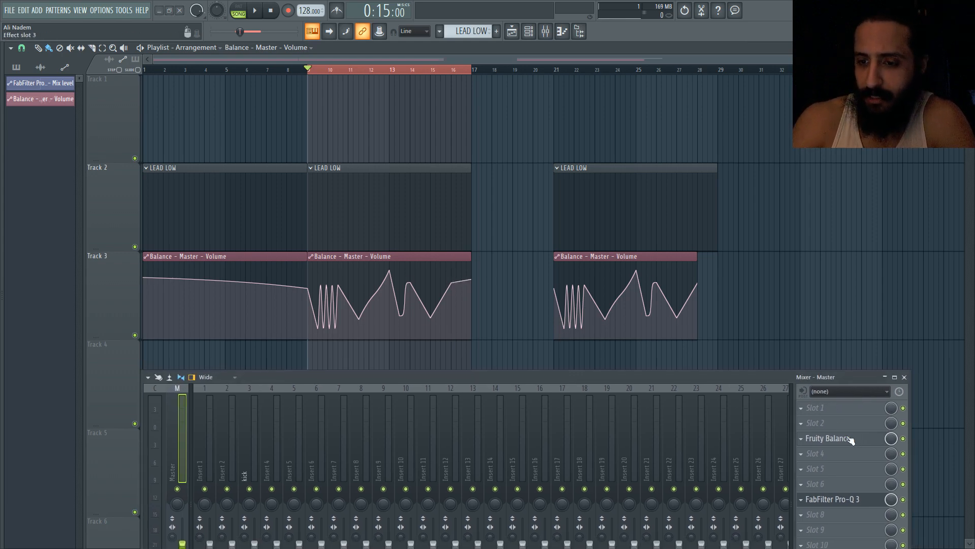
pyautogui.click(851, 439)
pyautogui.click(841, 438)
pyautogui.click(841, 438)
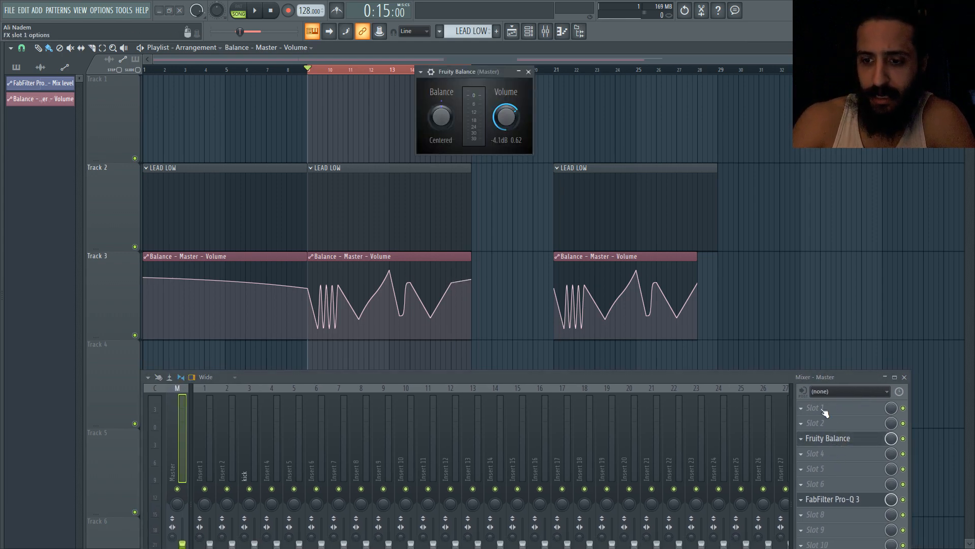
pyautogui.click(833, 438)
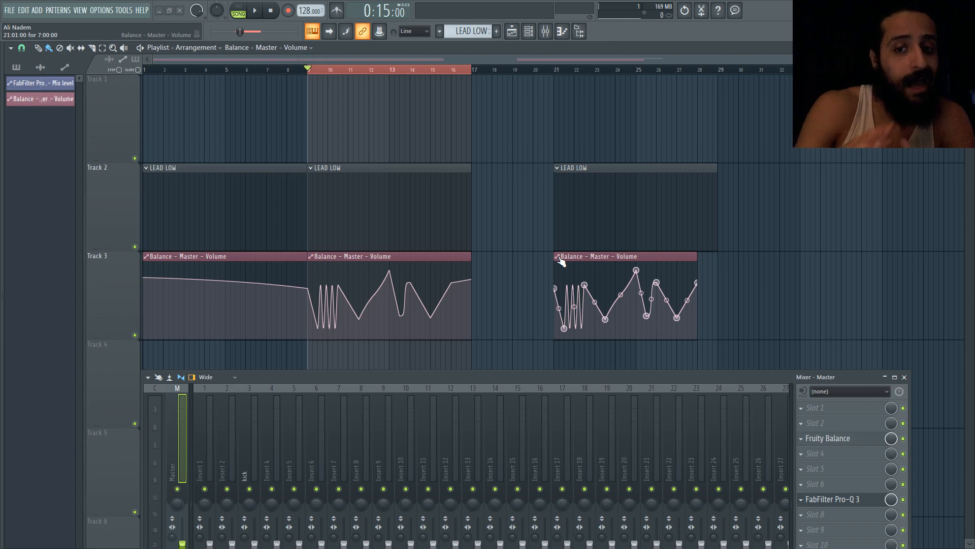
# Select the bars 9 to 17 and bars 21 to 29 ranges on the timeline
pyautogui.click(439, 74)
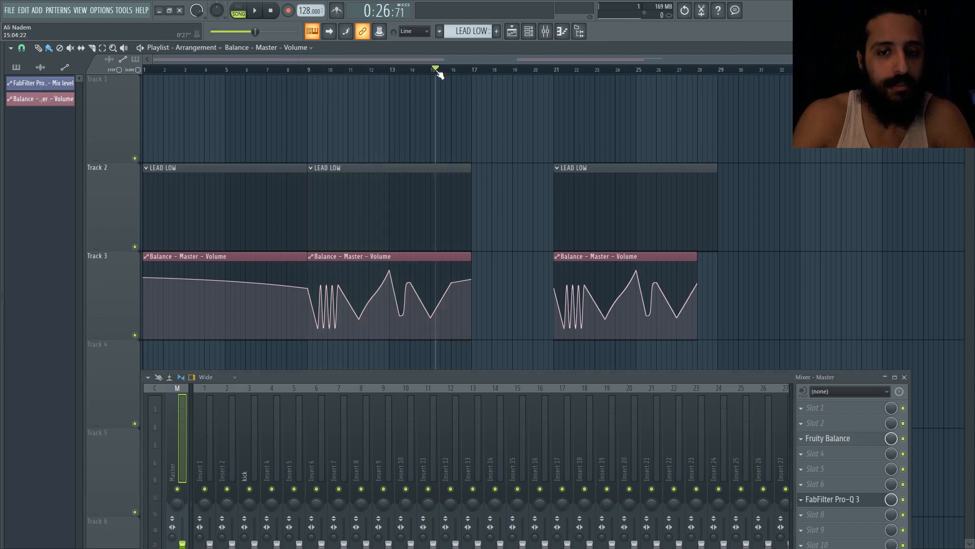
pyautogui.moveTo(309, 72); pyautogui.dragTo(472, 98)
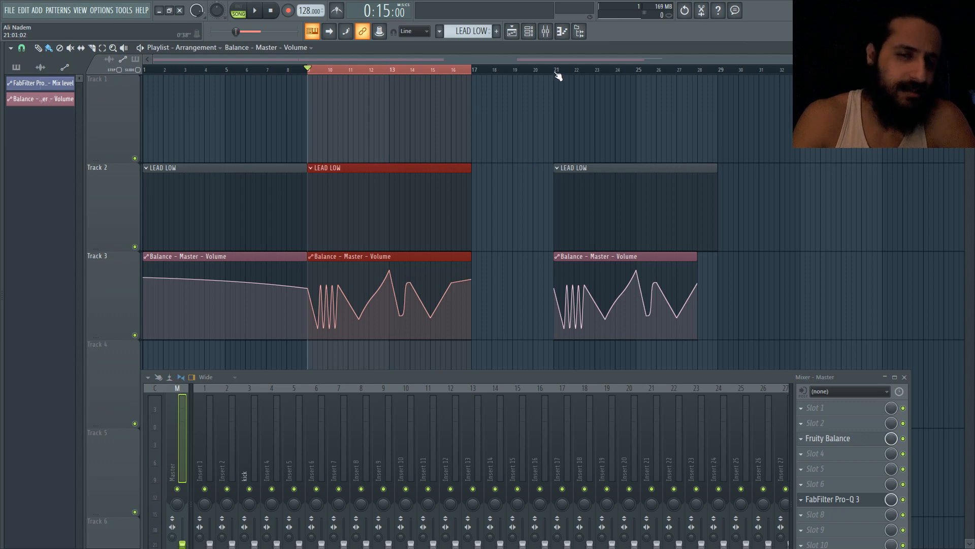
pyautogui.moveTo(557, 73); pyautogui.dragTo(723, 111)
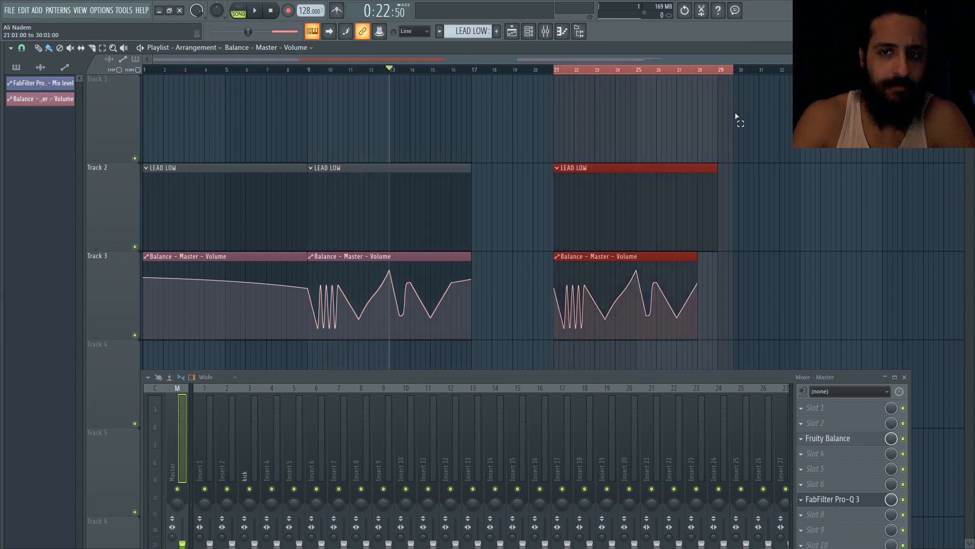
pyautogui.keyDown('ctrl'); pyautogui.click(745, 123); pyautogui.keyUp('ctrl')
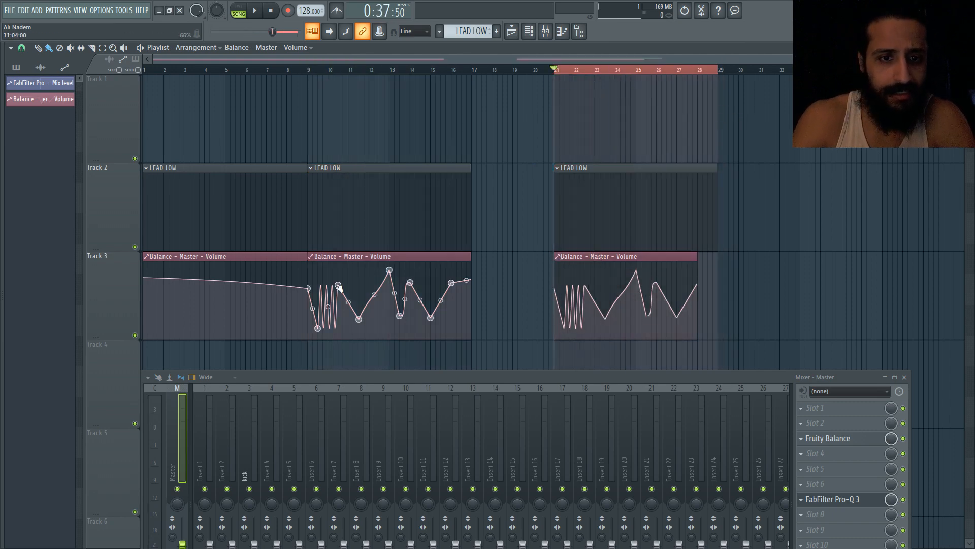
# Try nudging the bar 13 peak of the zigzag clip and undo the move
pyautogui.moveTo(395, 273); pyautogui.dragTo(395, 280)
pyautogui.hotkey('ctrl', 'z')
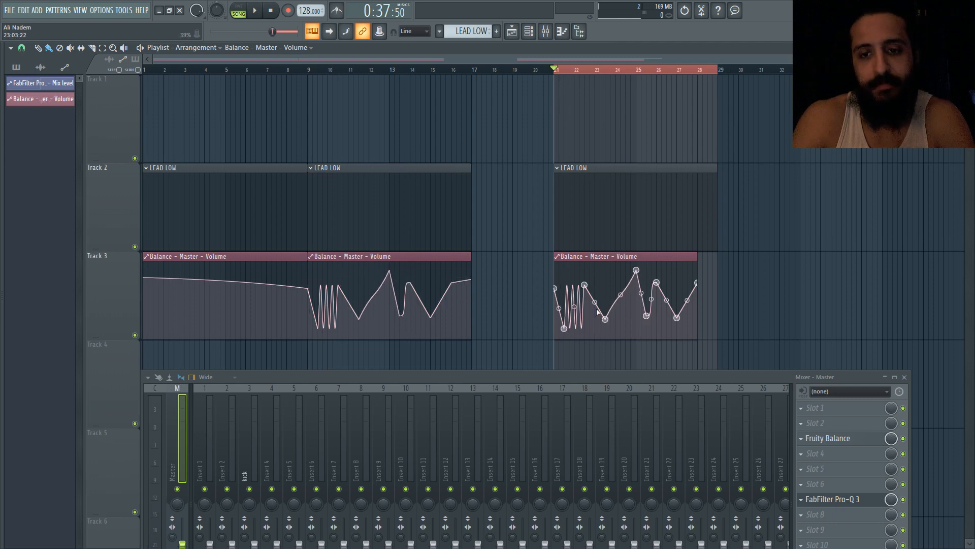
# Make the Balance Volume clip at bar 21 unique and lower its main peak near bar 25
pyautogui.click(559, 257)
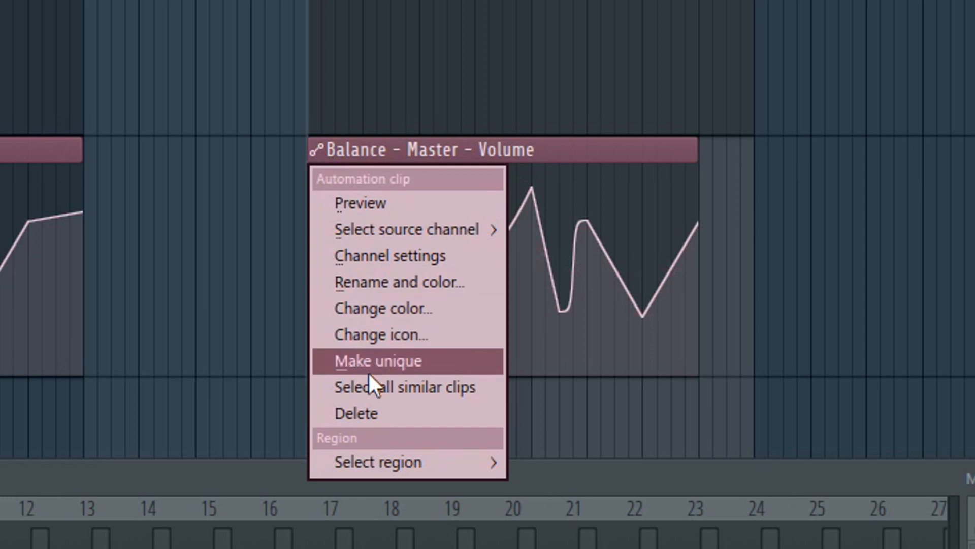
pyautogui.click(364, 359)
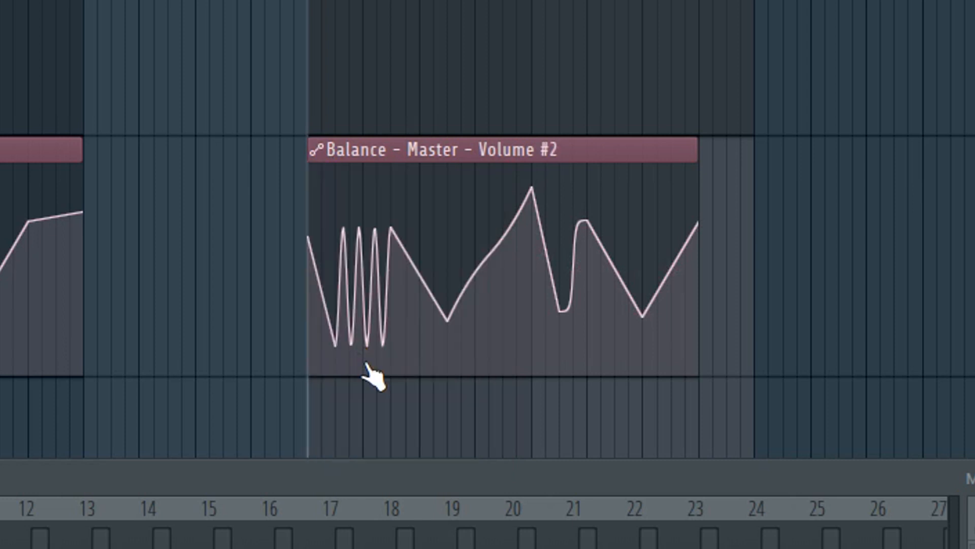
pyautogui.moveTo(532, 189); pyautogui.dragTo(532, 238)
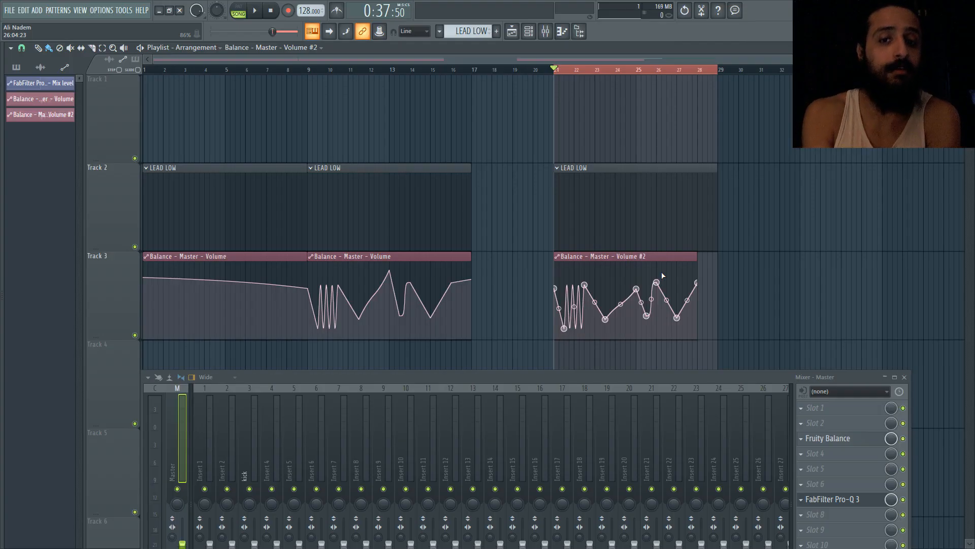
# Open the Fruity Balance Volume knob's remote control settings and review its controller links
pyautogui.click(858, 438)
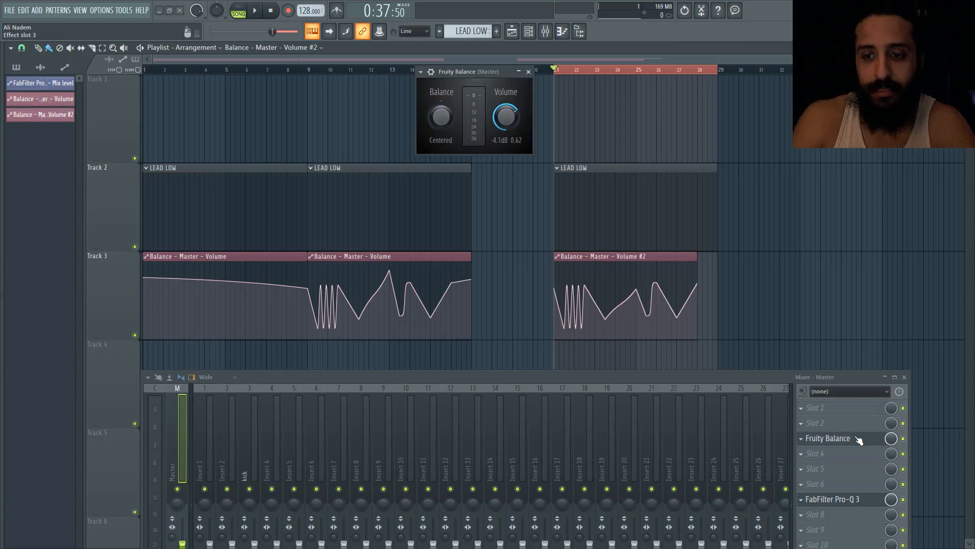
pyautogui.rightClick(512, 119)
pyautogui.click(541, 198)
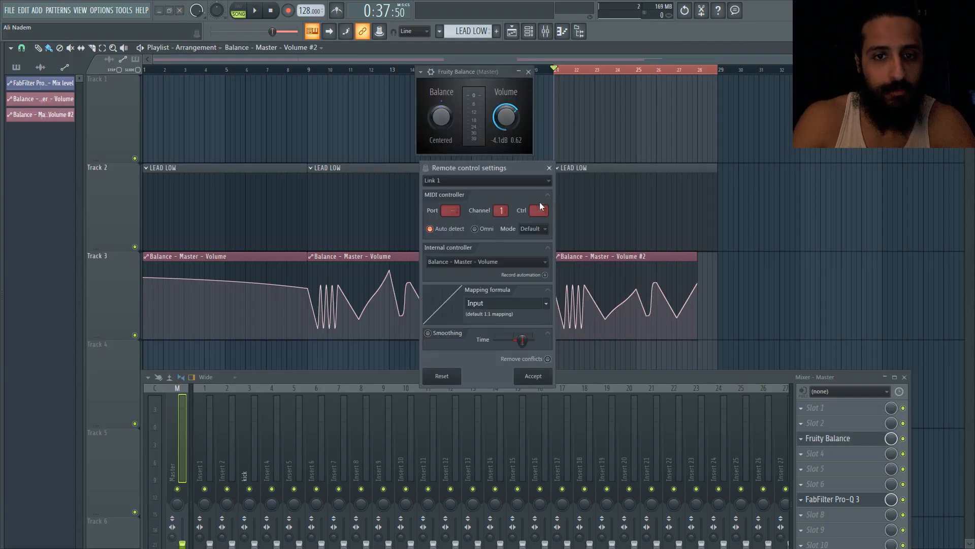
pyautogui.click(493, 179)
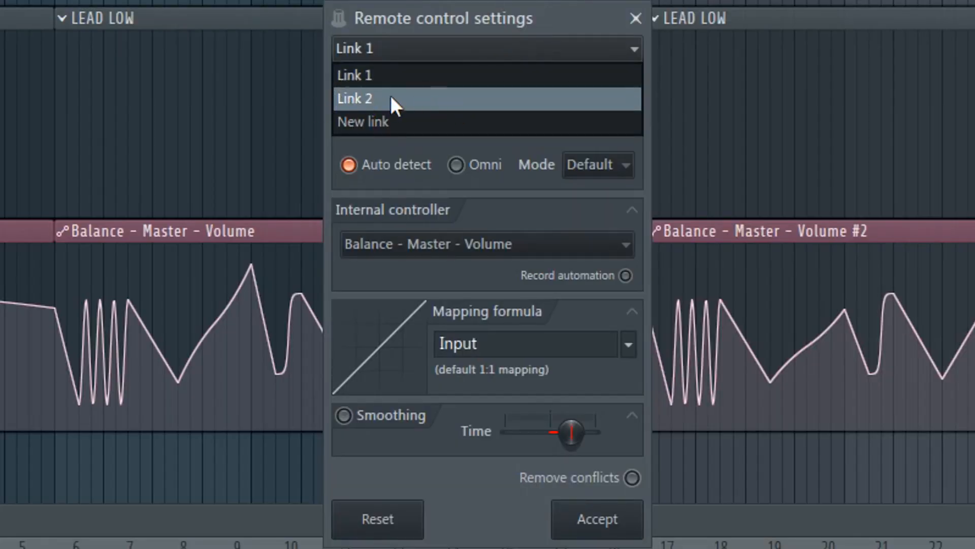
pyautogui.click(414, 11)
pyautogui.click(636, 18)
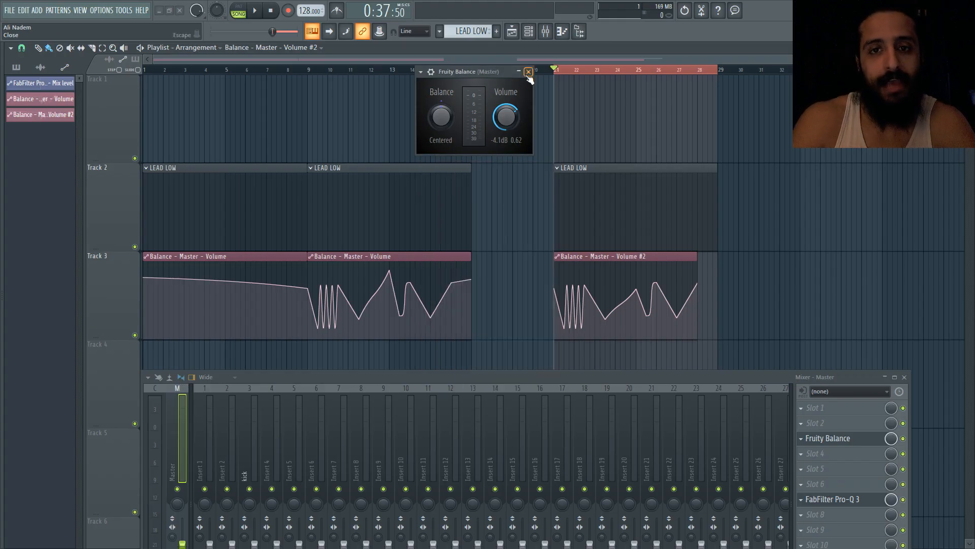
pyautogui.click(528, 72)
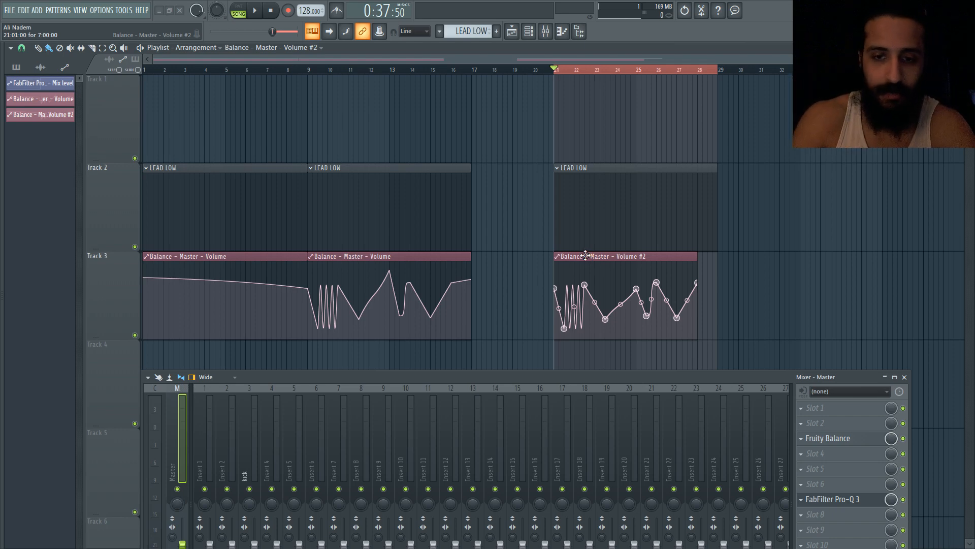
pyautogui.click(843, 439)
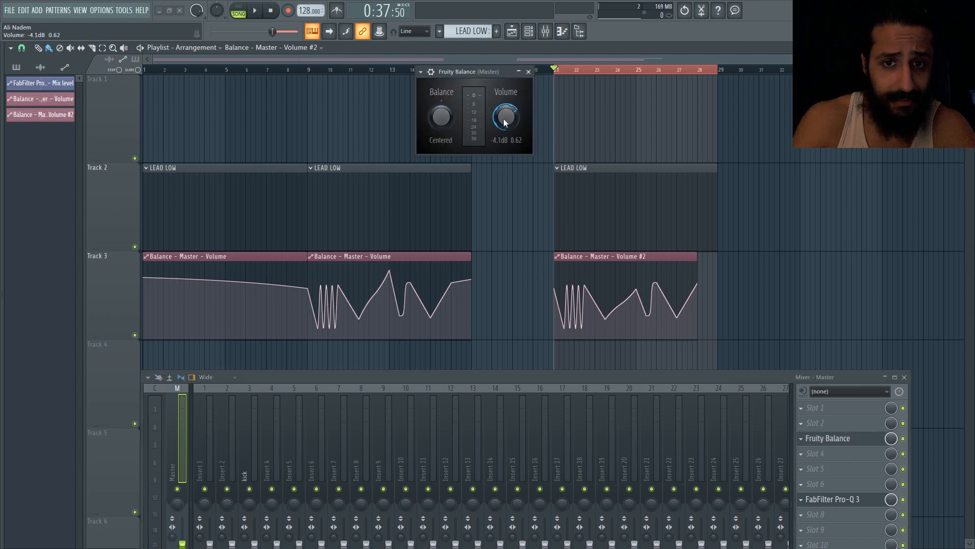
pyautogui.rightClick(506, 122)
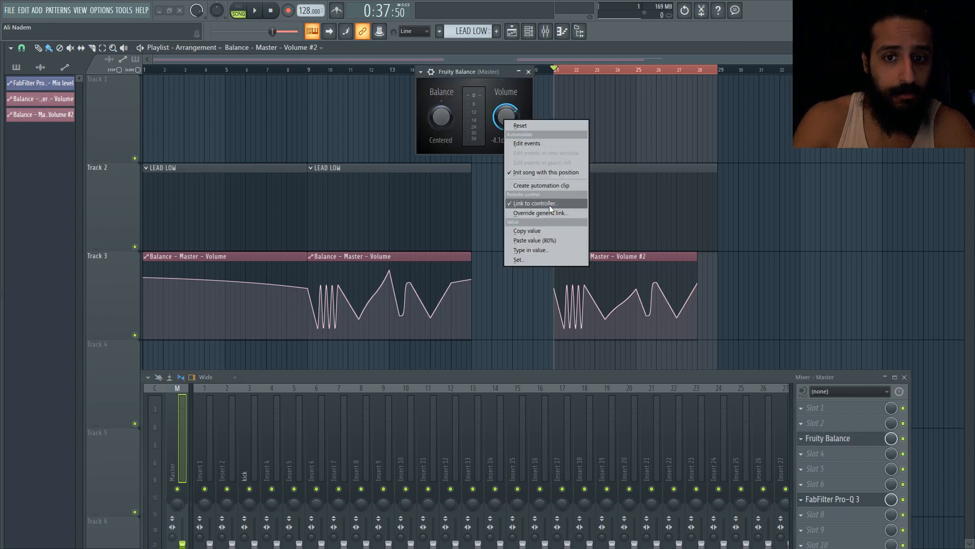
pyautogui.click(550, 206)
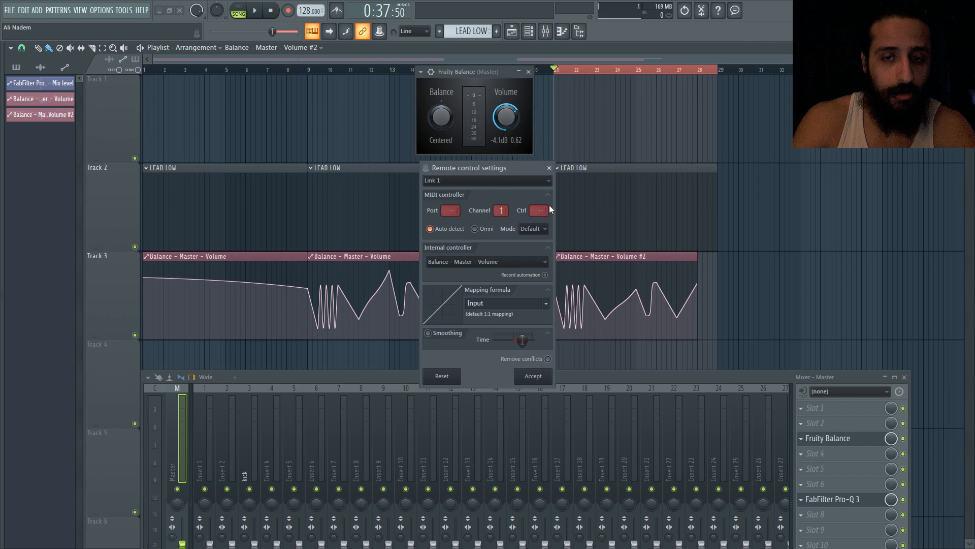
pyautogui.click(461, 182)
pyautogui.click(465, 188)
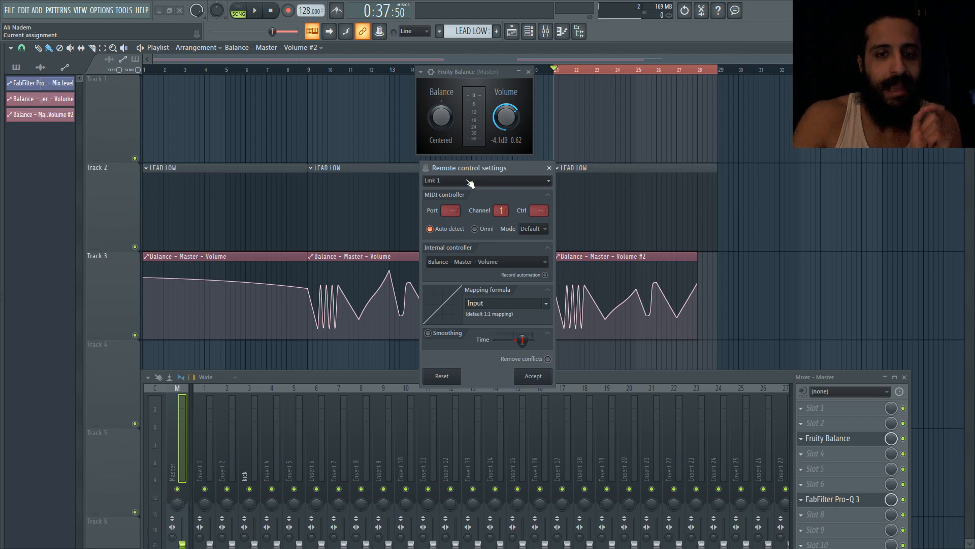
pyautogui.click(549, 168)
pyautogui.click(528, 71)
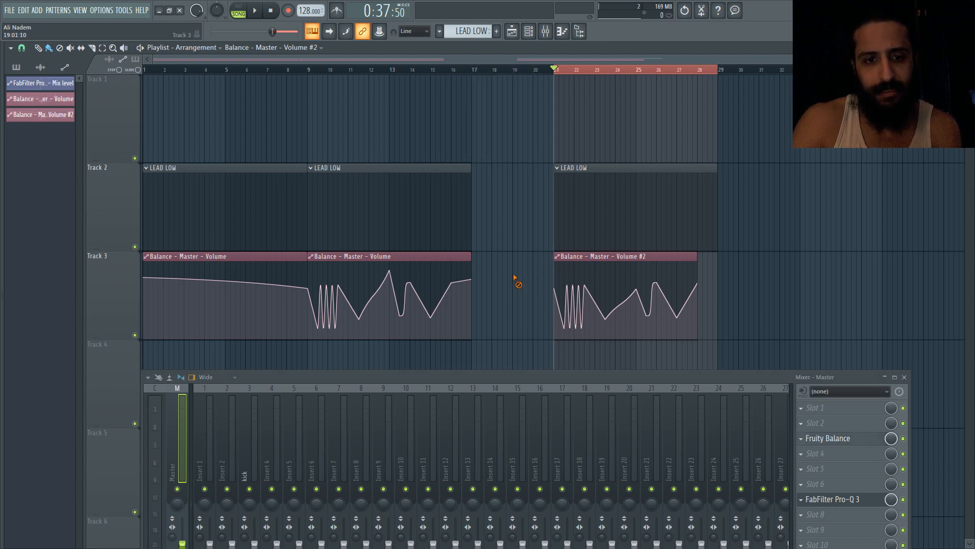
# Load Fruity Balance into master slot 5 and create an automation clip for that slot's mix level
pyautogui.rightClick(889, 468)
pyautogui.click(926, 460)
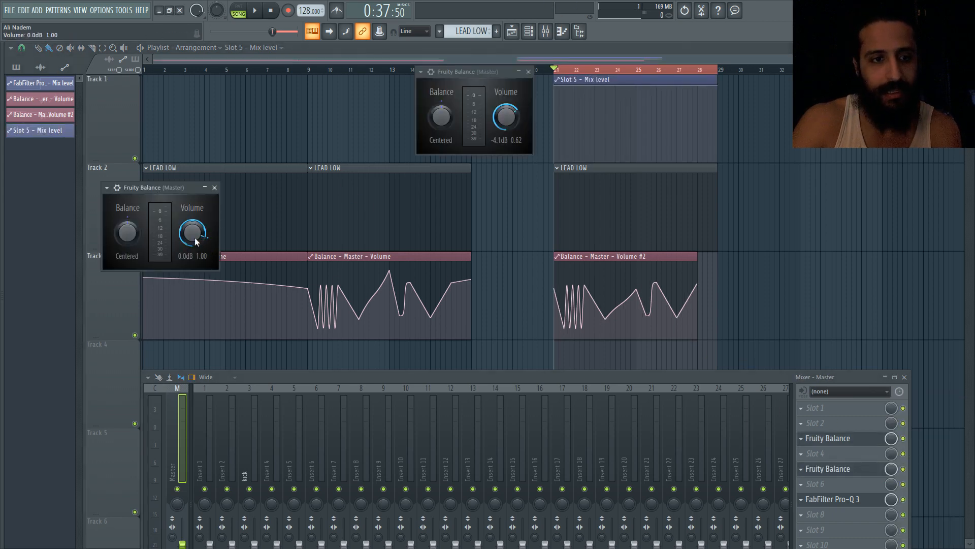
pyautogui.click(528, 72)
# Link the slot 5 Fruity Balance Volume knob to the Slot 5 - Mix level automation clip
pyautogui.rightClick(192, 233)
pyautogui.click(236, 313)
pyautogui.click(459, 254)
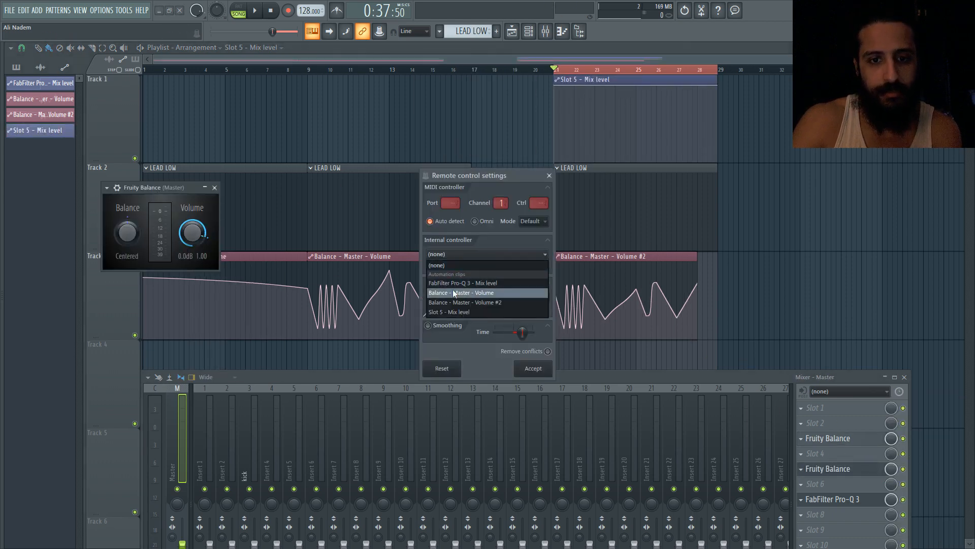
pyautogui.click(457, 311)
pyautogui.click(533, 368)
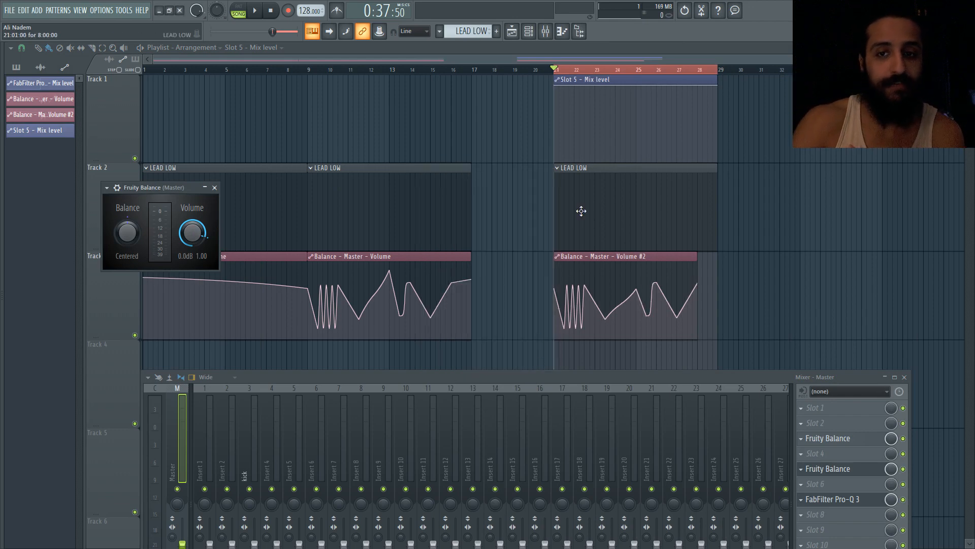
# Undo the last automation point move and open the slot 5 Volume knob's context menu
pyautogui.hotkey('ctrl', 'z')
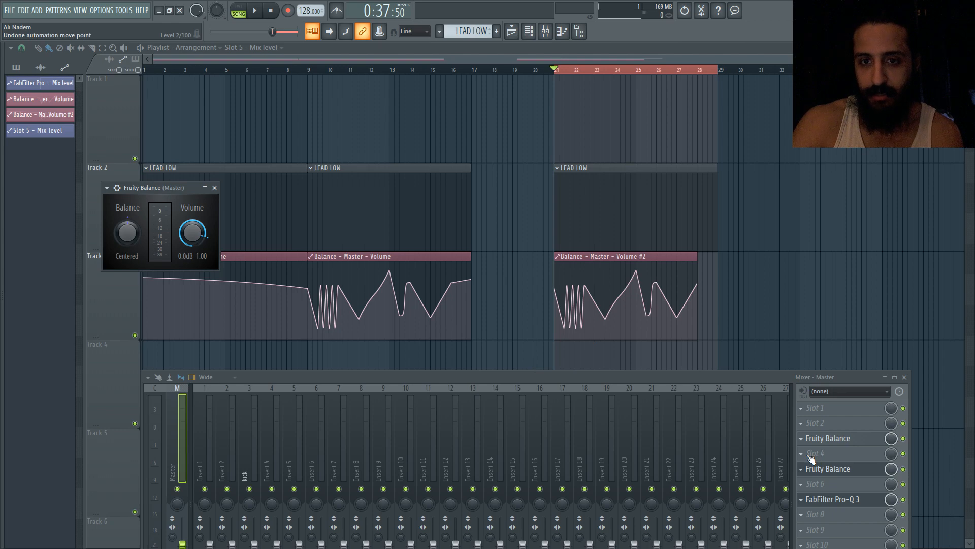
pyautogui.click(843, 470)
pyautogui.click(843, 471)
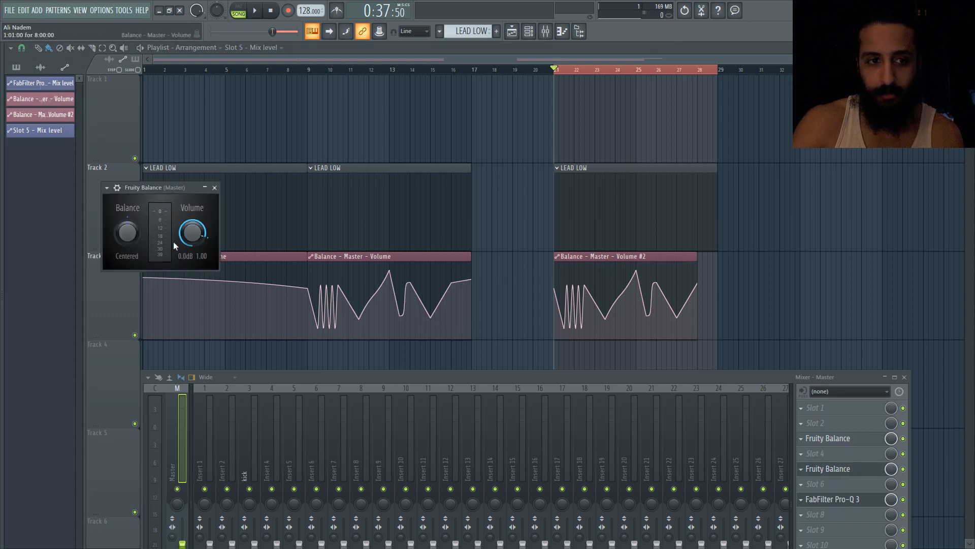
pyautogui.rightClick(190, 233)
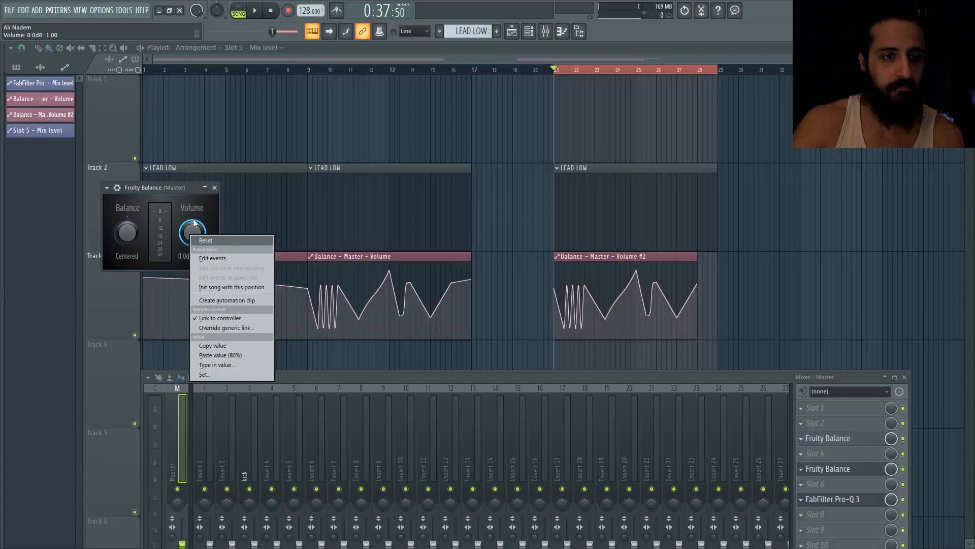
pyautogui.click(391, 23)
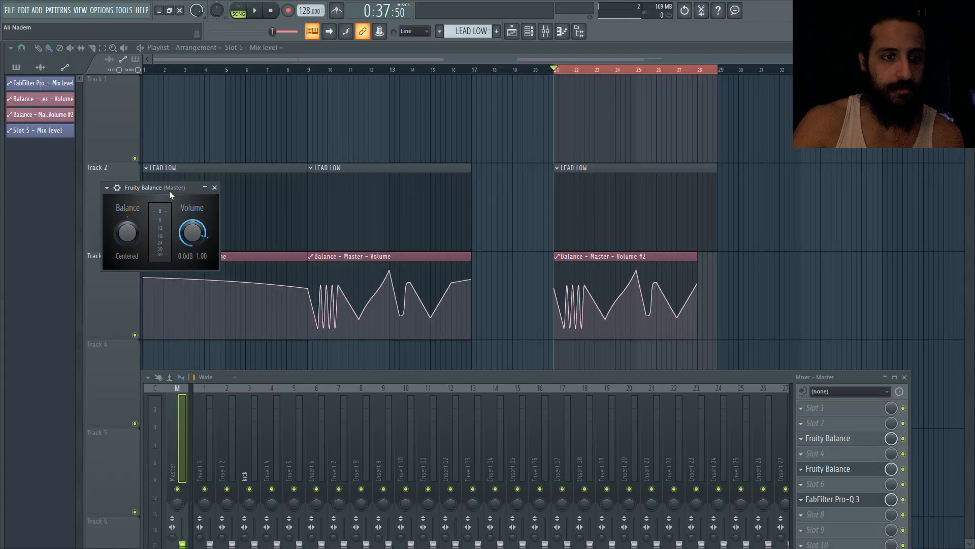
# Undo the last edit and open the controller link settings of the slot 5 Fruity Balance Volume knob
pyautogui.click(23, 10)
pyautogui.click(29, 28)
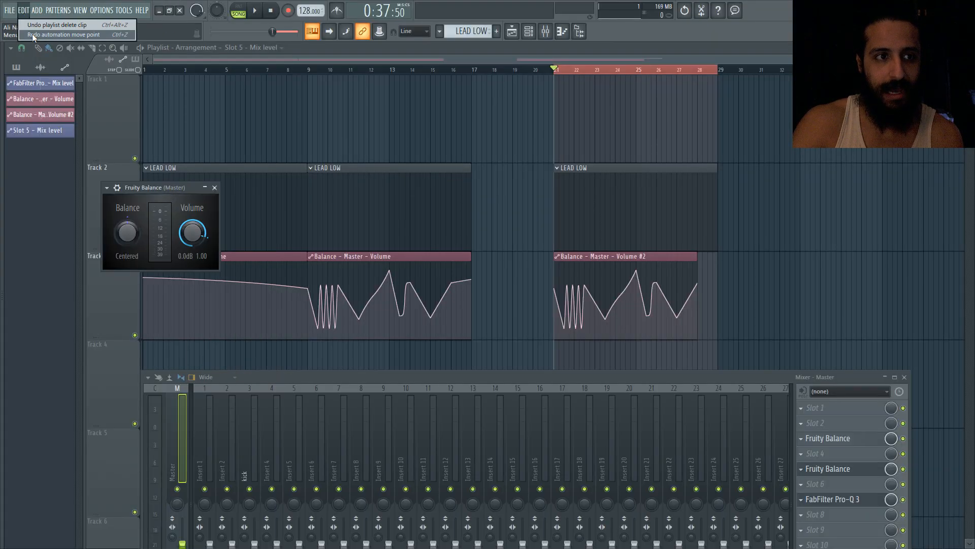
pyautogui.click(841, 471)
pyautogui.click(841, 470)
pyautogui.rightClick(191, 233)
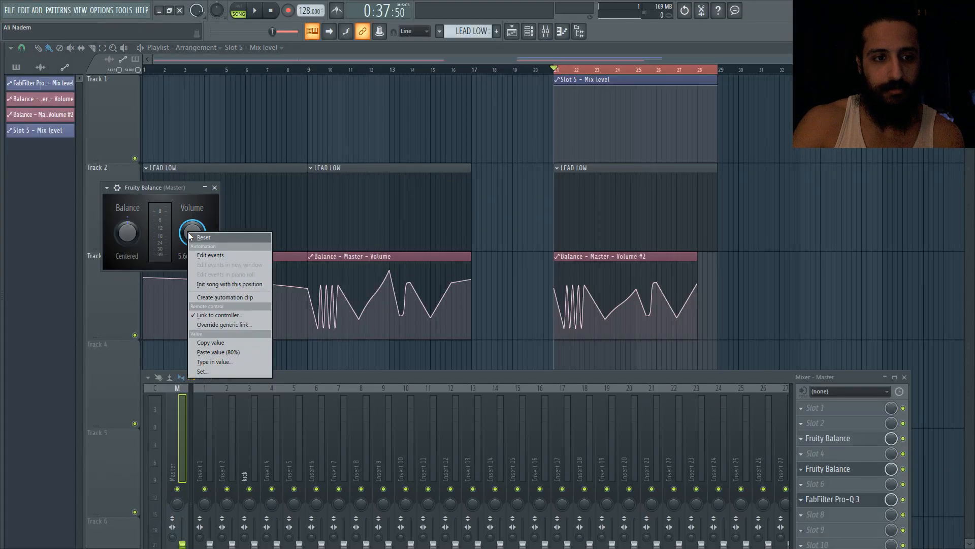
pyautogui.click(230, 316)
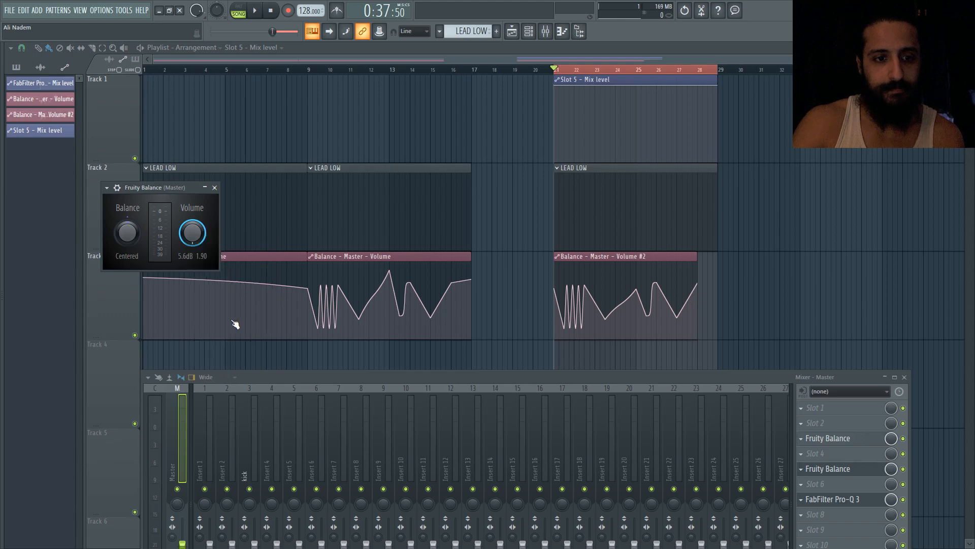
pyautogui.click(465, 244)
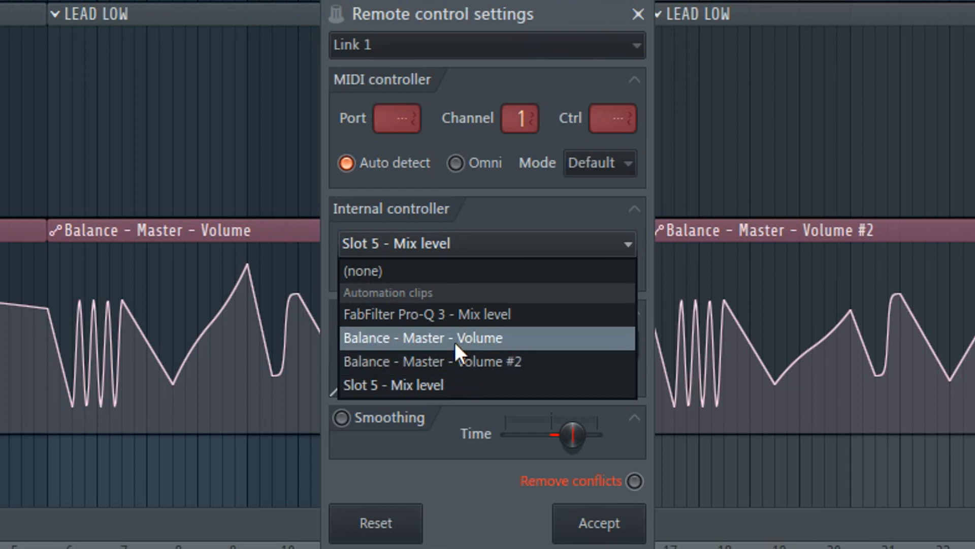
# Link the Volume knob to Balance - Master - Volume, add a new link to Balance - Master - Volume #2, and accept
pyautogui.click(456, 340)
pyautogui.click(404, 44)
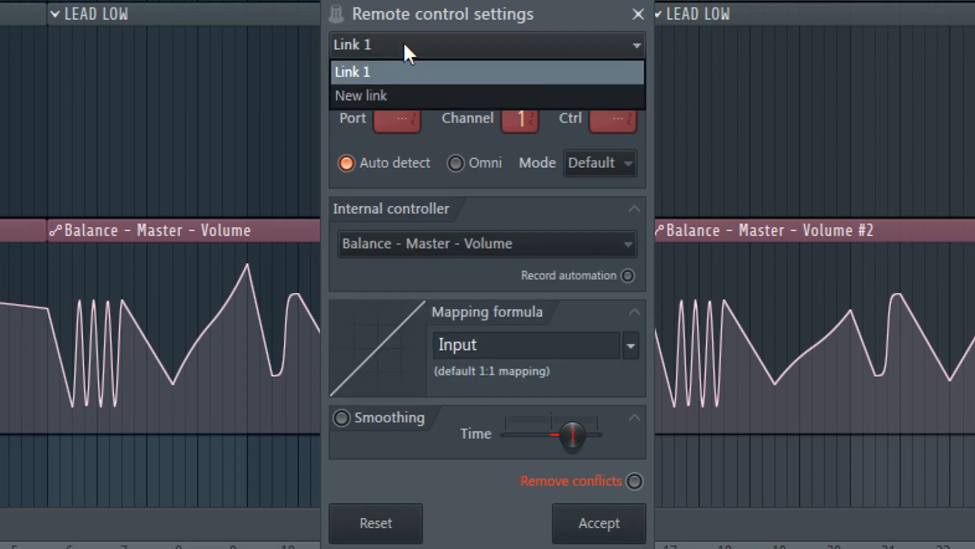
pyautogui.click(384, 97)
pyautogui.click(385, 47)
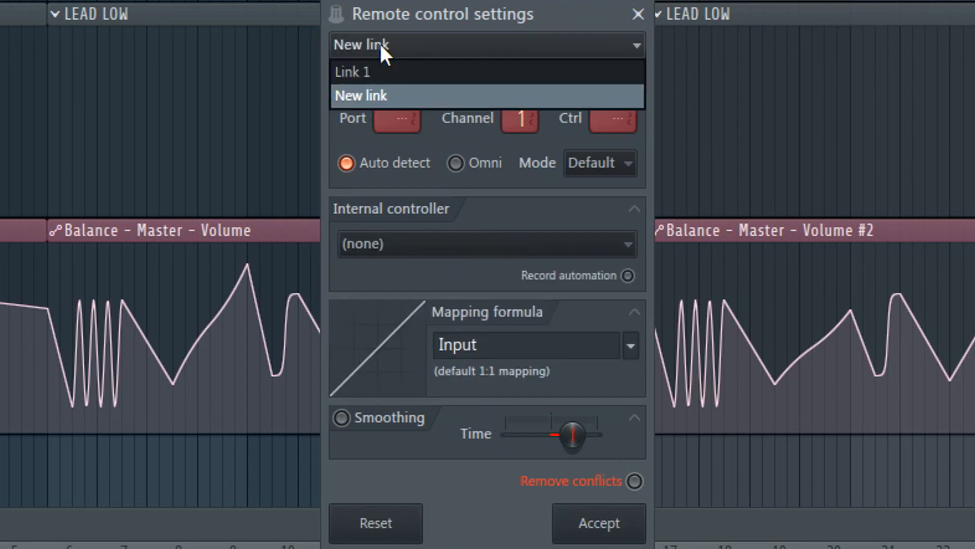
pyautogui.click(380, 43)
pyautogui.click(431, 244)
pyautogui.click(455, 360)
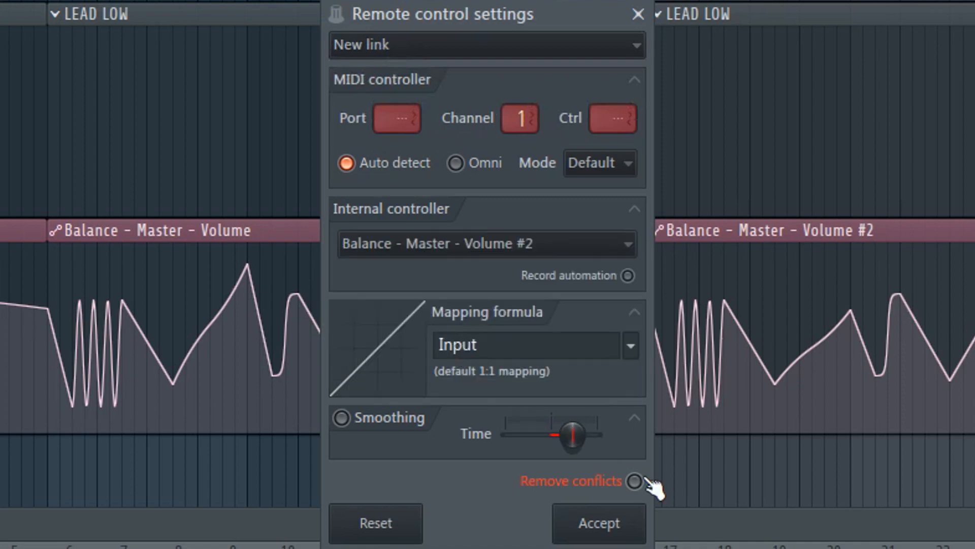
pyautogui.click(625, 524)
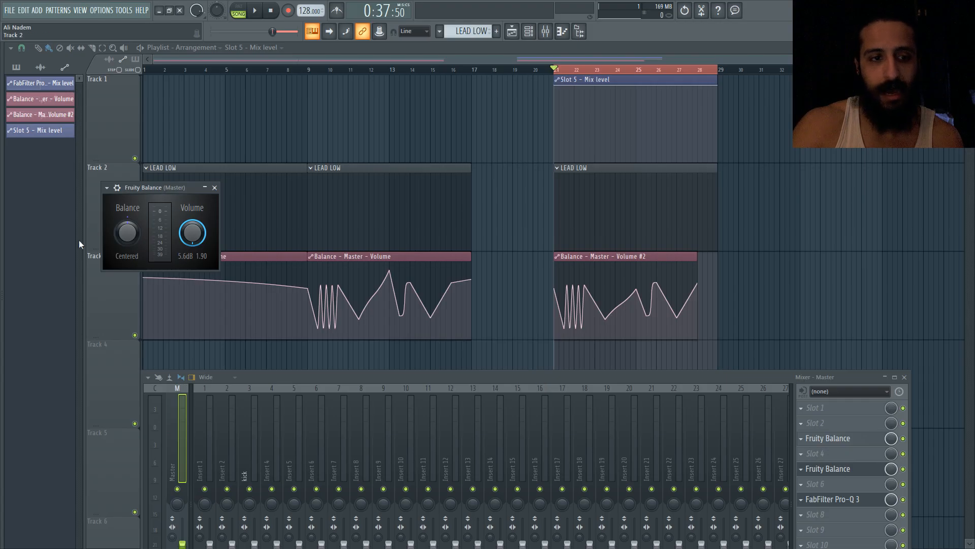
# Reset the Volume knob, reopen its controller settings to review Link 1 and Link 2, and close them
pyautogui.rightClick(192, 233)
pyautogui.click(196, 239)
pyautogui.click(226, 317)
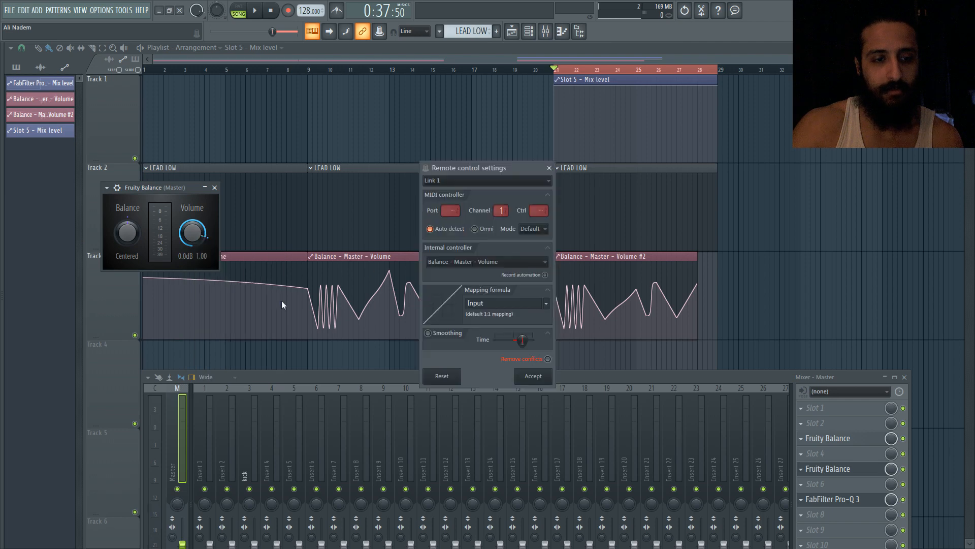
pyautogui.click(462, 181)
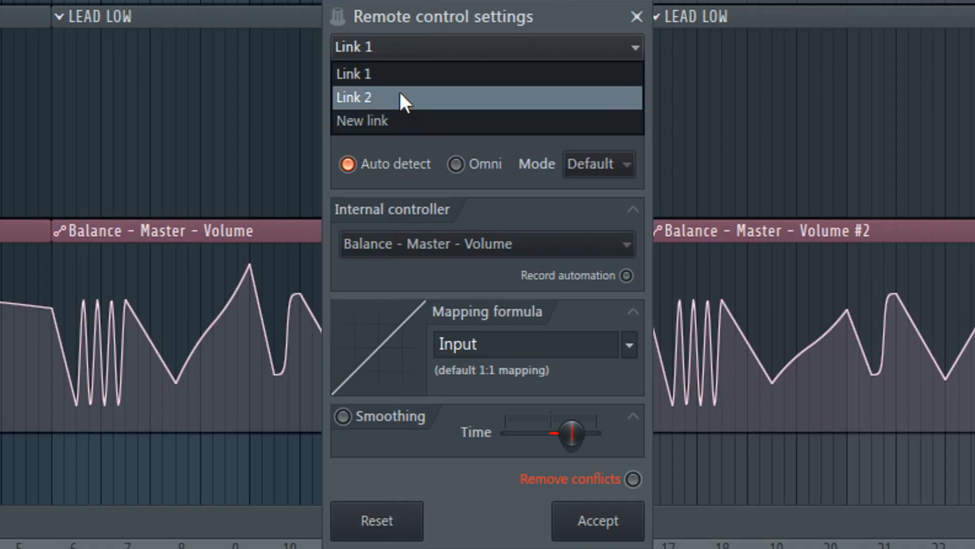
pyautogui.click(451, 201)
pyautogui.scroll(1, 414, 52)
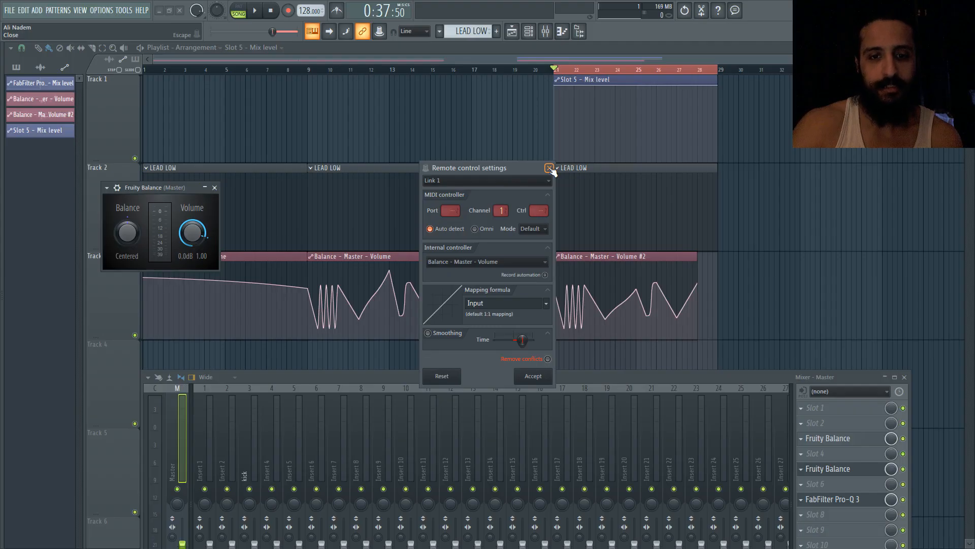
pyautogui.click(550, 169)
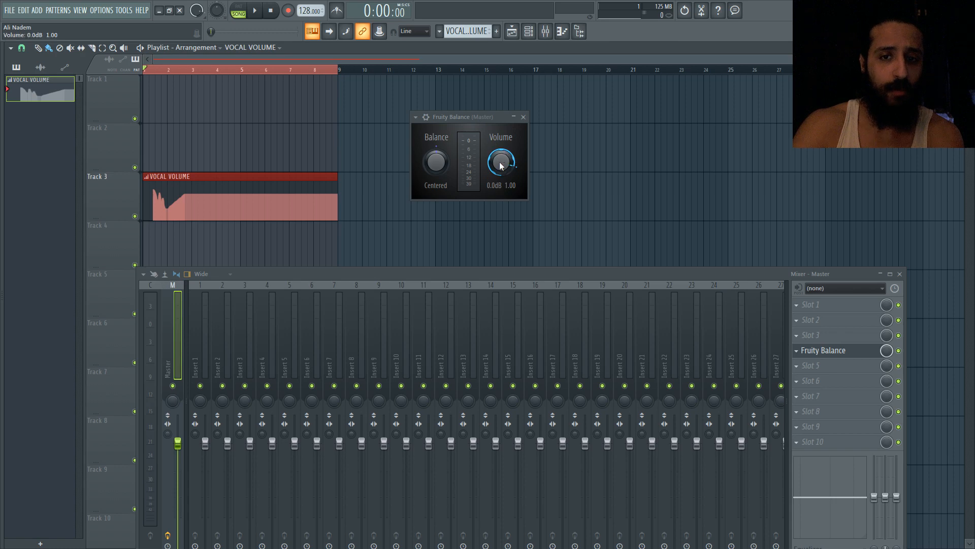
# Record notes and automation while turning the Fruity Balance Volume knob during playback into the VOCAL VOLUME clip
pyautogui.click(288, 11)
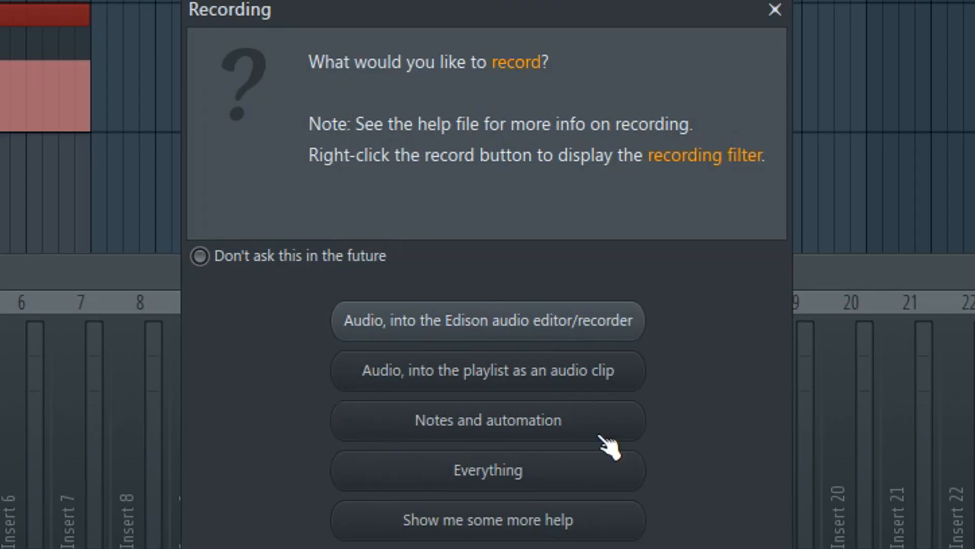
pyautogui.click(441, 427)
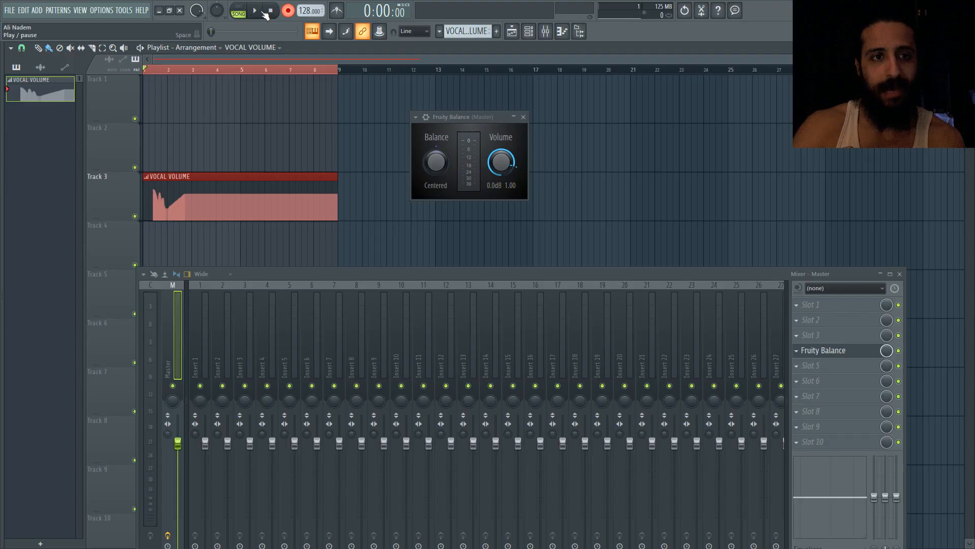
pyautogui.click(257, 12)
pyautogui.moveTo(503, 170)
pyautogui.mouseDown()
pyautogui.moveTo(503, 224)
pyautogui.moveTo(503, 182)
pyautogui.mouseUp()
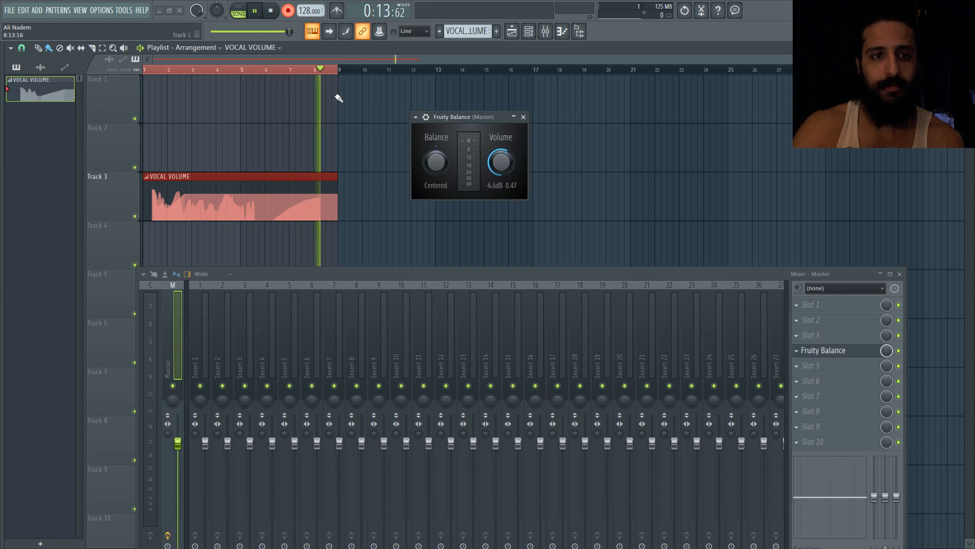
pyautogui.click(271, 11)
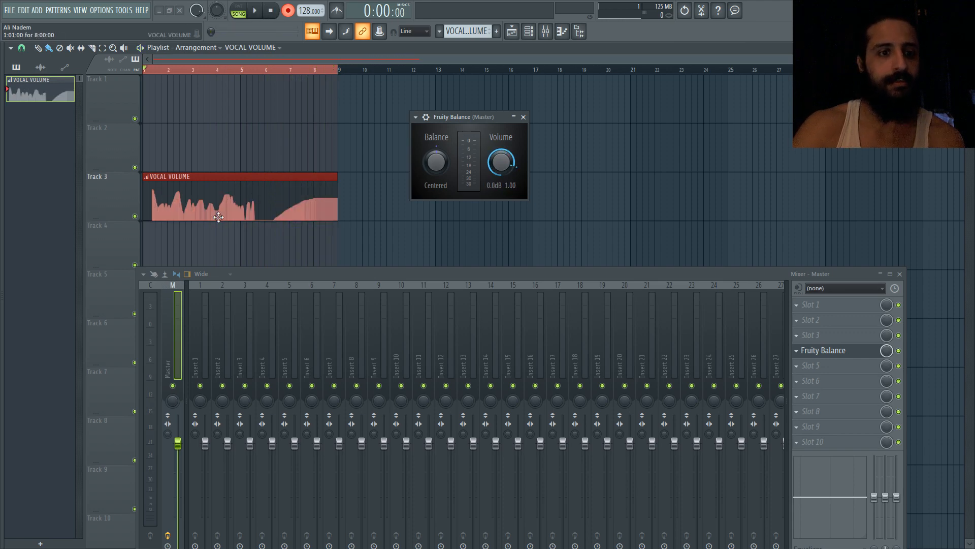
# Open the VOCAL VOLUME clip in the automation editor and enlarge the editor to view the recorded curve
pyautogui.scroll(4, 190, 207)
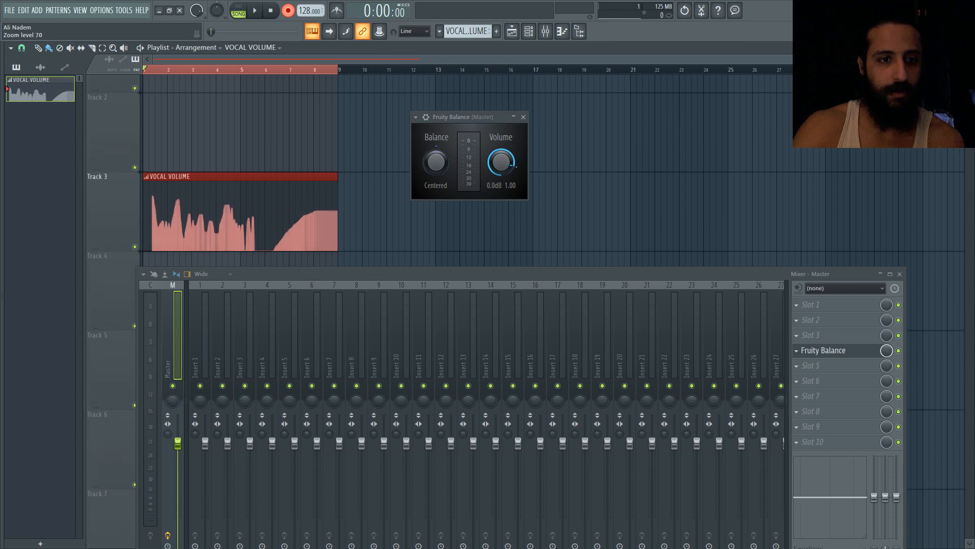
pyautogui.scroll(-1, 191, 214)
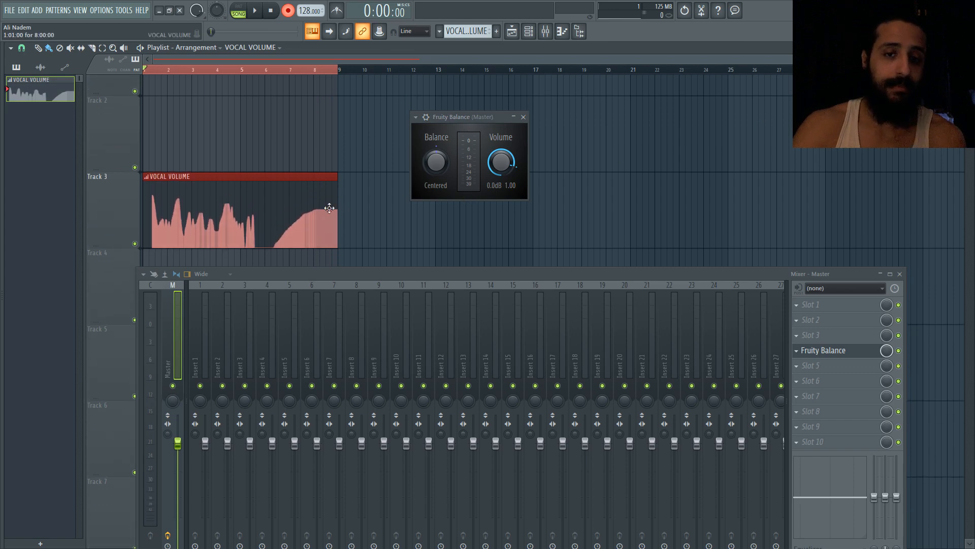
pyautogui.doubleClick(272, 206)
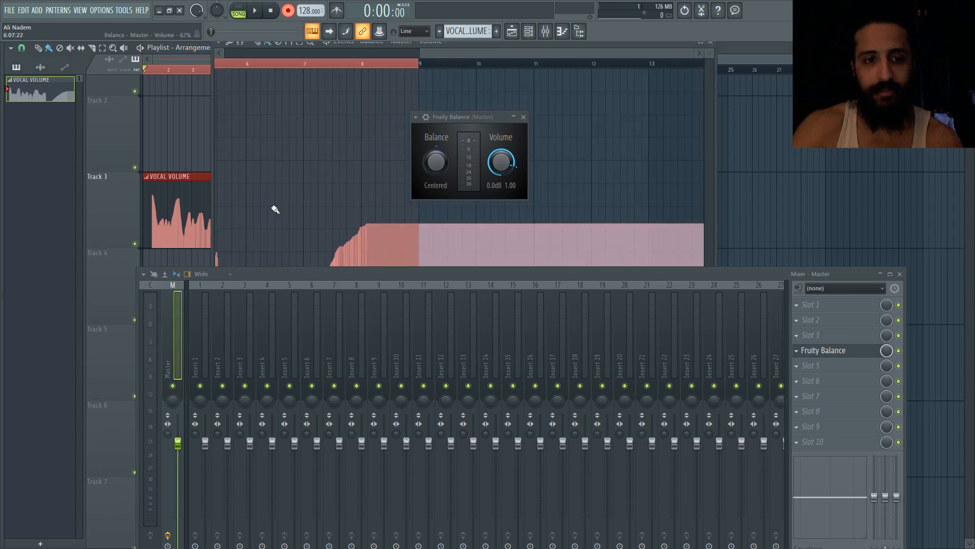
pyautogui.moveTo(401, 272); pyautogui.dragTo(391, 460)
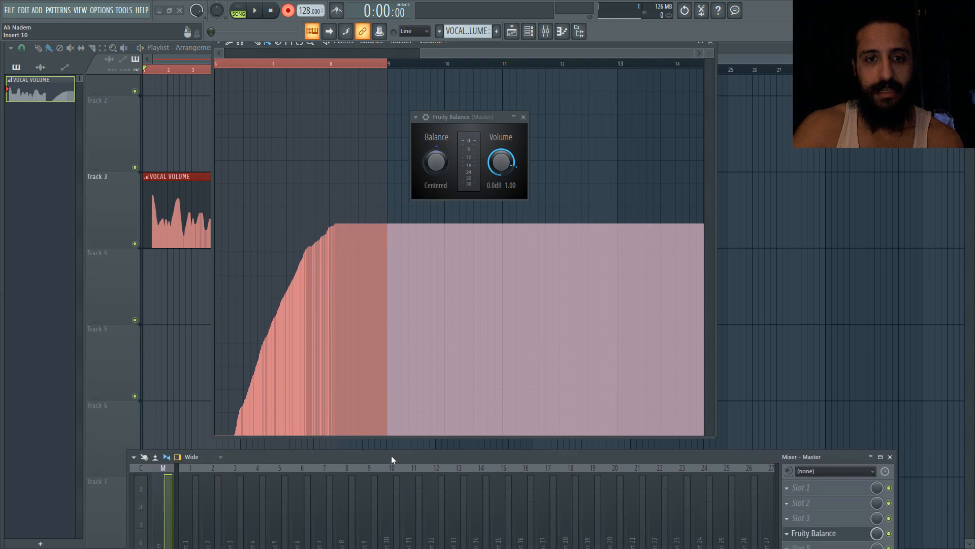
pyautogui.moveTo(463, 118); pyautogui.dragTo(828, 182)
pyautogui.moveTo(432, 53); pyautogui.dragTo(276, 55)
pyautogui.scroll(-3, 423, 185)
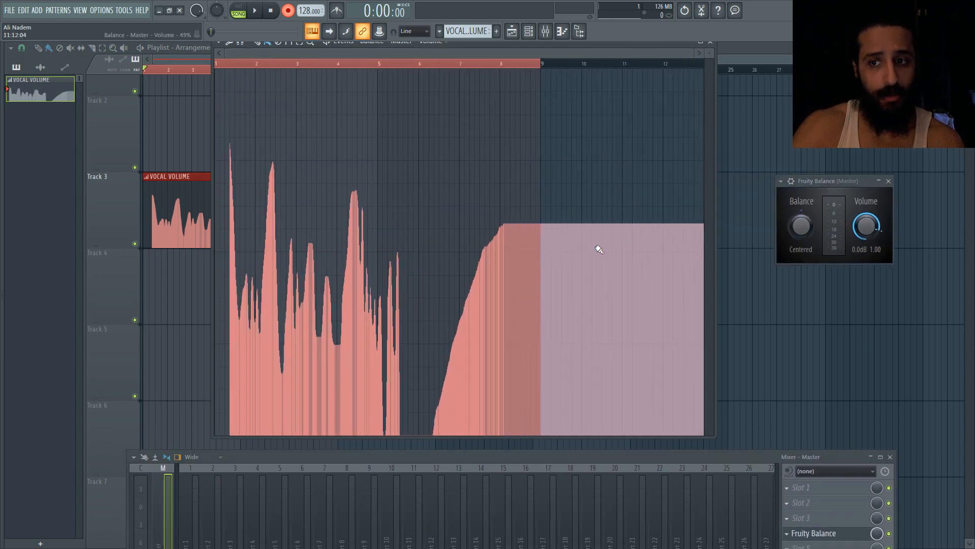
# Erase the recorded automation and draw a new rise-and-fall volume curve with the Draw tool
pyautogui.rightClick(868, 228)
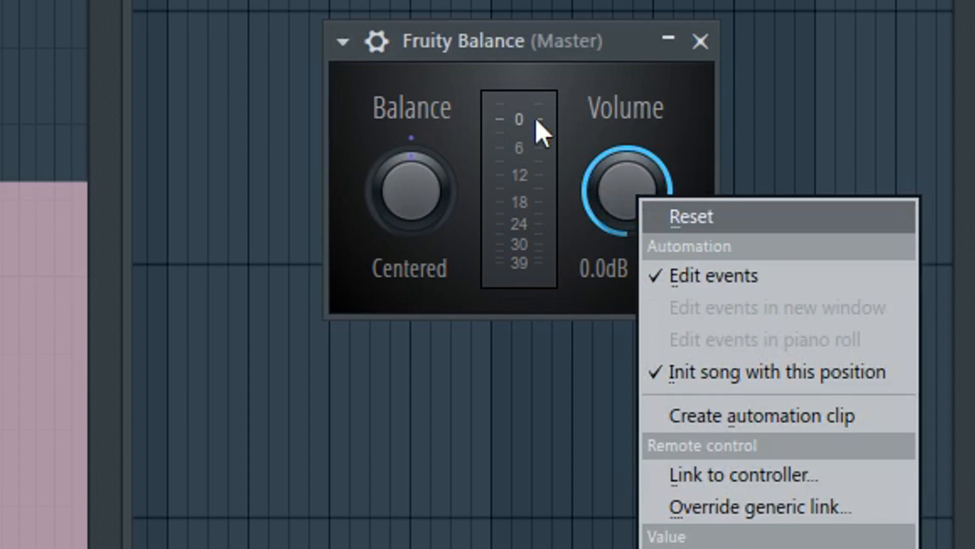
pyautogui.click(436, 34)
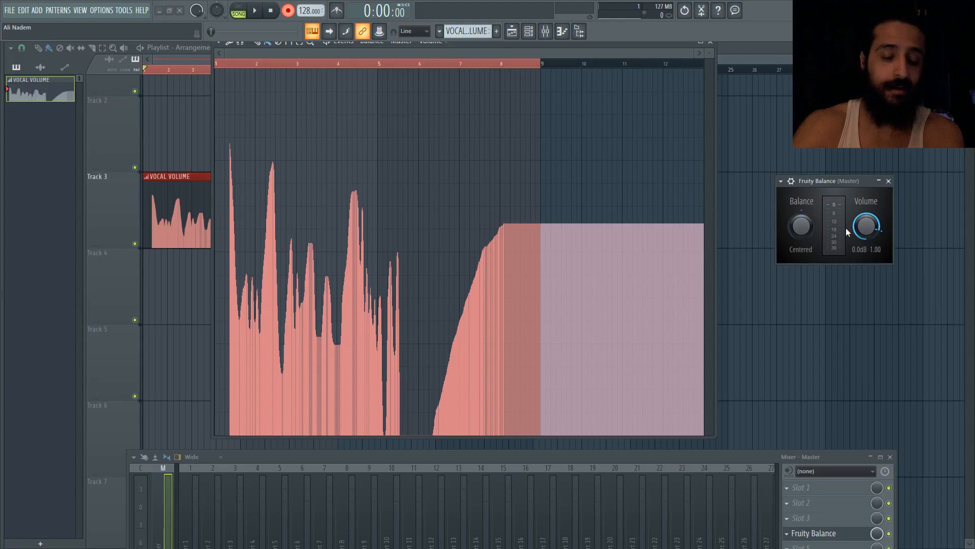
pyautogui.click(258, 43)
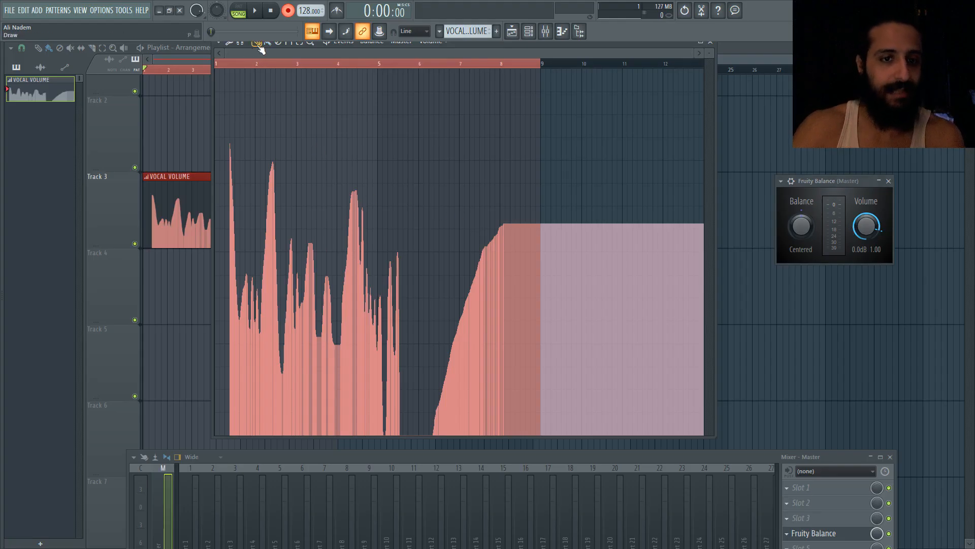
pyautogui.moveTo(413, 420)
pyautogui.mouseDown()
pyautogui.moveTo(350, 391)
pyautogui.moveTo(315, 350)
pyautogui.moveTo(239, 364)
pyautogui.moveTo(234, 410)
pyautogui.moveTo(289, 444)
pyautogui.moveTo(426, 462)
pyautogui.moveTo(218, 442)
pyautogui.moveTo(632, 456)
pyautogui.mouseUp()
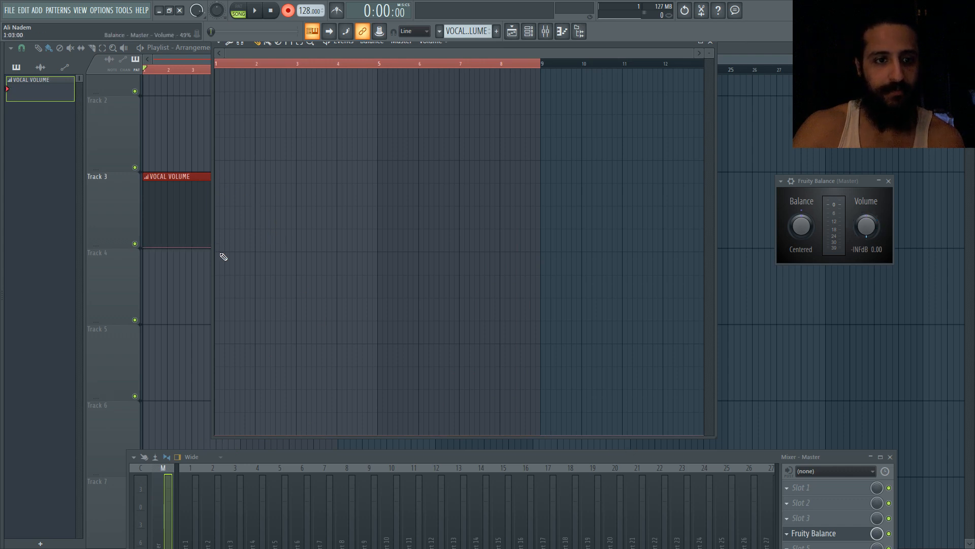
pyautogui.moveTo(224, 257)
pyautogui.mouseDown()
pyautogui.moveTo(331, 105)
pyautogui.moveTo(365, 305)
pyautogui.moveTo(389, 331)
pyautogui.mouseUp()
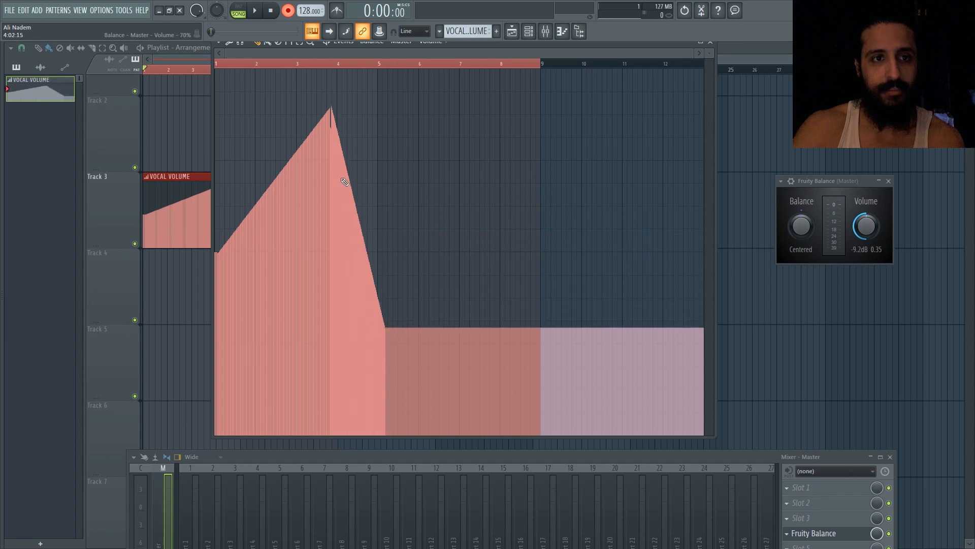
# Apply the editor's LFO tool to the clip and adjust the start Value knob
pyautogui.click(222, 45)
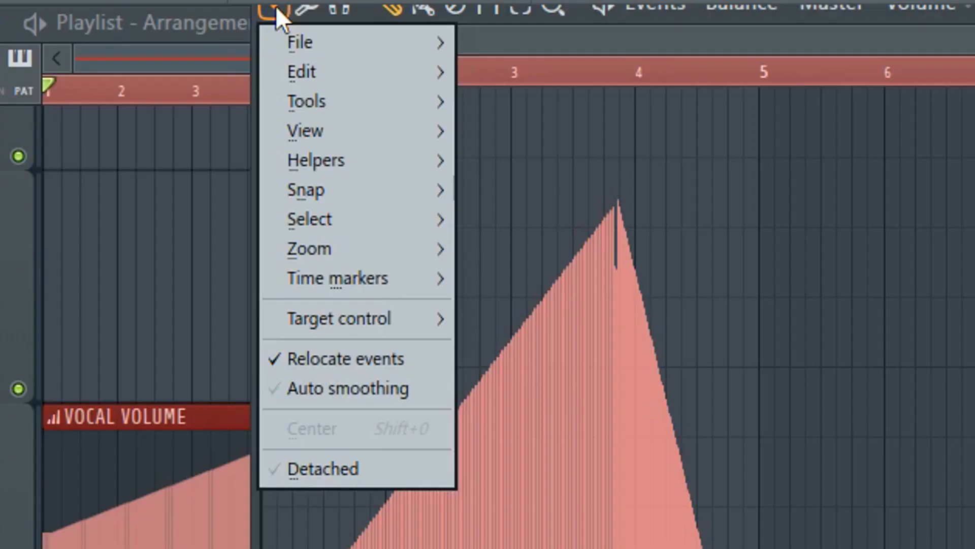
pyautogui.moveTo(229, 73)
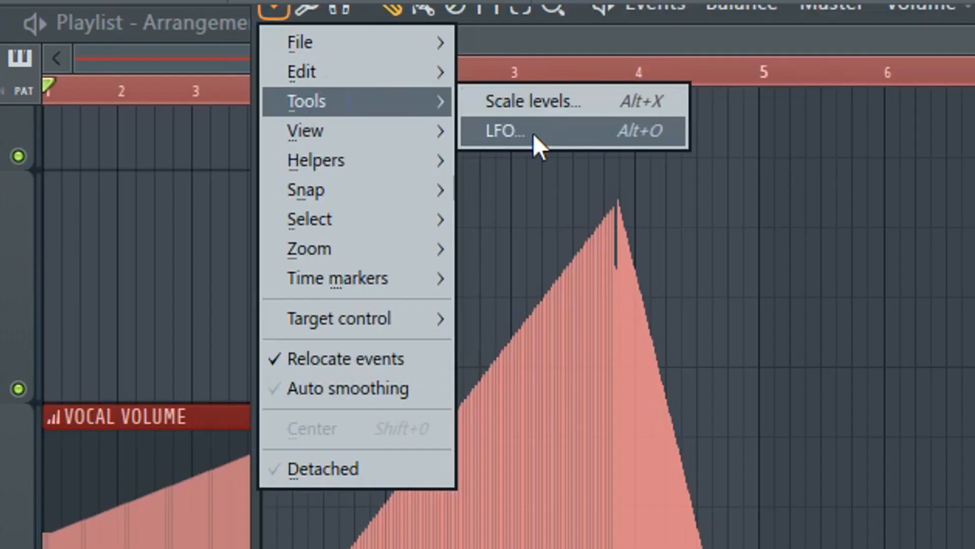
pyautogui.click(532, 133)
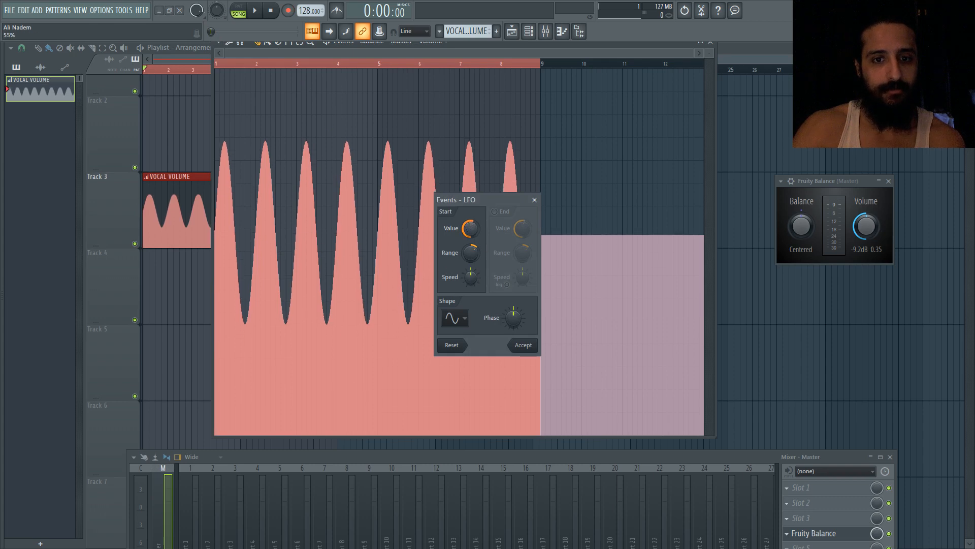
pyautogui.moveTo(469, 229)
pyautogui.mouseDown()
pyautogui.moveTo(469, 247)
pyautogui.moveTo(469, 213)
pyautogui.moveTo(469, 222)
pyautogui.mouseUp()
pyautogui.moveTo(475, 279); pyautogui.dragTo(473, 233)
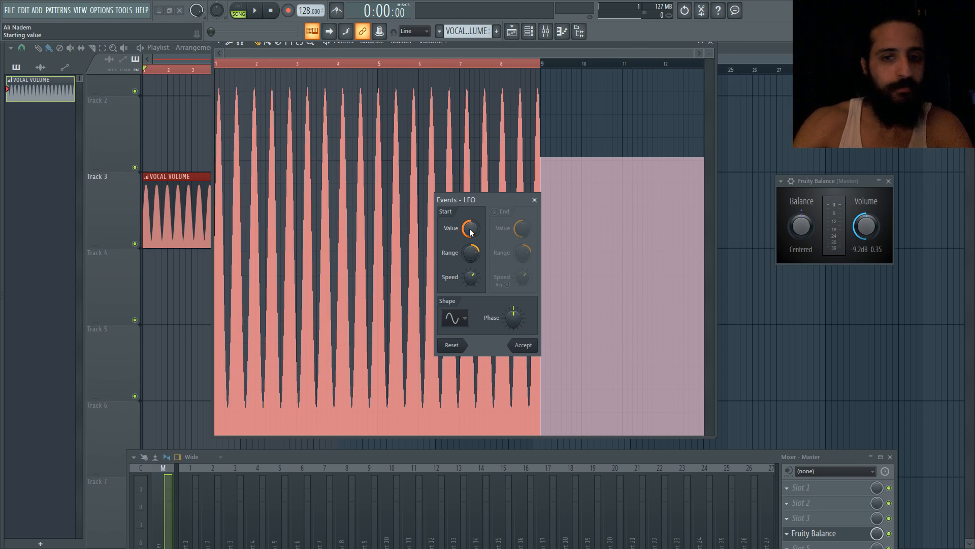
pyautogui.moveTo(470, 229)
pyautogui.mouseDown()
pyautogui.moveTo(470, 246)
pyautogui.moveTo(471, 237)
pyautogui.mouseUp()
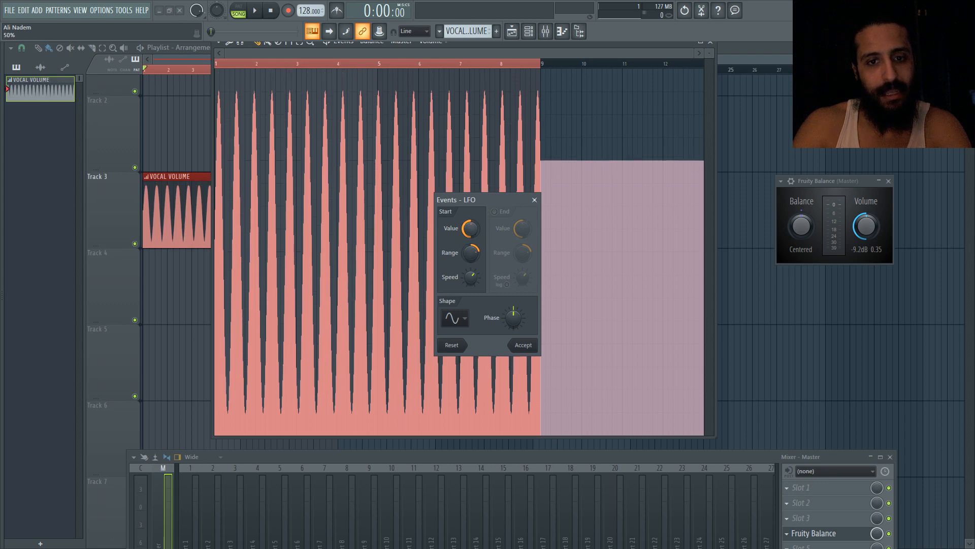
# Try different LFO shapes and Phase settings, then reset the Phase knob
pyautogui.click(462, 318)
pyautogui.click(462, 319)
pyautogui.click(463, 319)
pyautogui.click(464, 319)
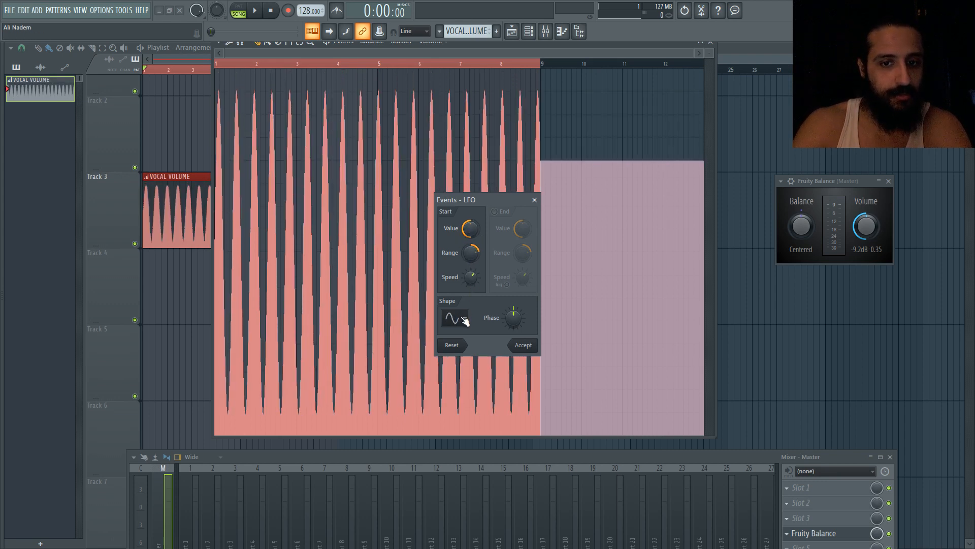
pyautogui.moveTo(514, 318); pyautogui.dragTo(514, 340)
pyautogui.rightClick(514, 318)
pyautogui.click(533, 325)
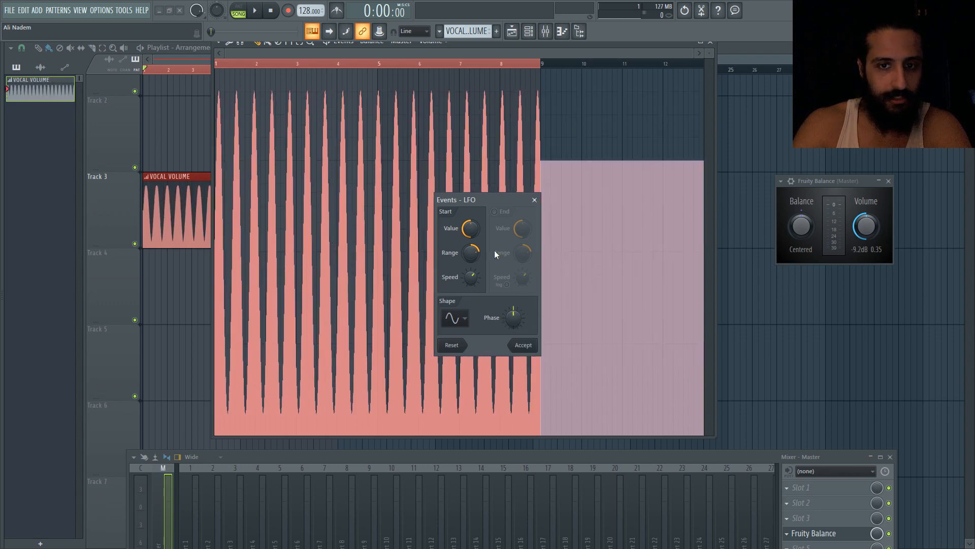
# Enable the LFO End section and adjust its Value, Range and Speed knobs to shape the wave over time
pyautogui.click(495, 211)
pyautogui.moveTo(532, 250); pyautogui.dragTo(532, 290)
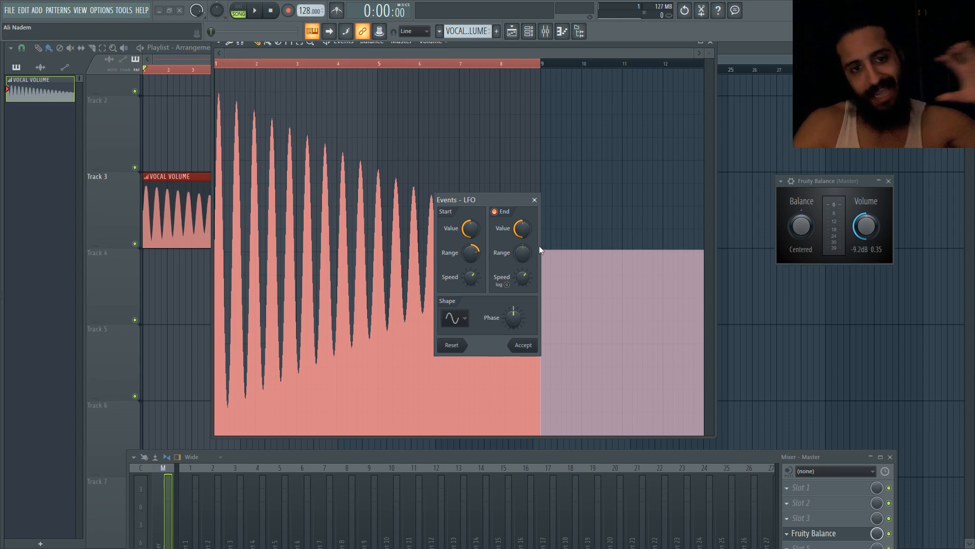
pyautogui.moveTo(510, 198); pyautogui.dragTo(743, 130)
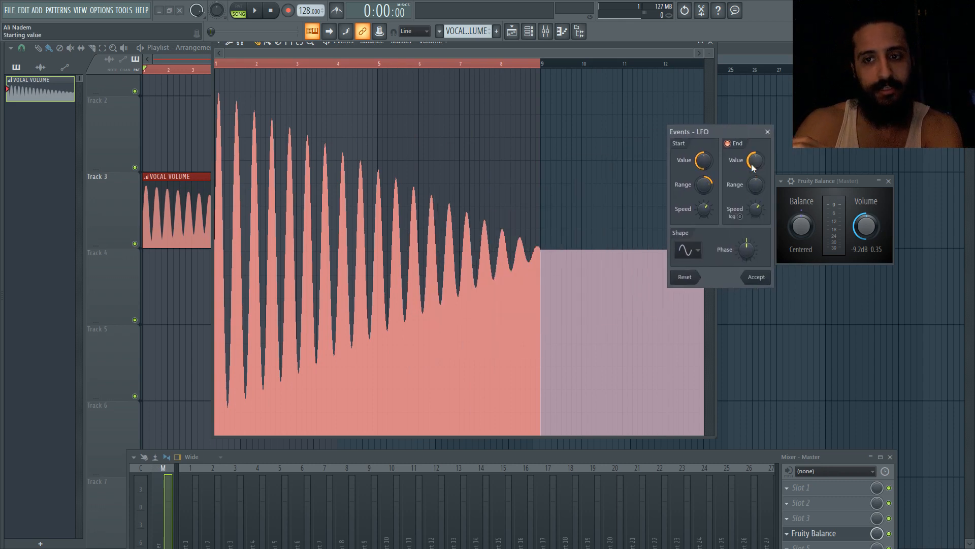
pyautogui.moveTo(754, 164); pyautogui.dragTo(753, 118)
pyautogui.moveTo(755, 186); pyautogui.dragTo(755, 216)
pyautogui.moveTo(761, 175); pyautogui.dragTo(755, 207)
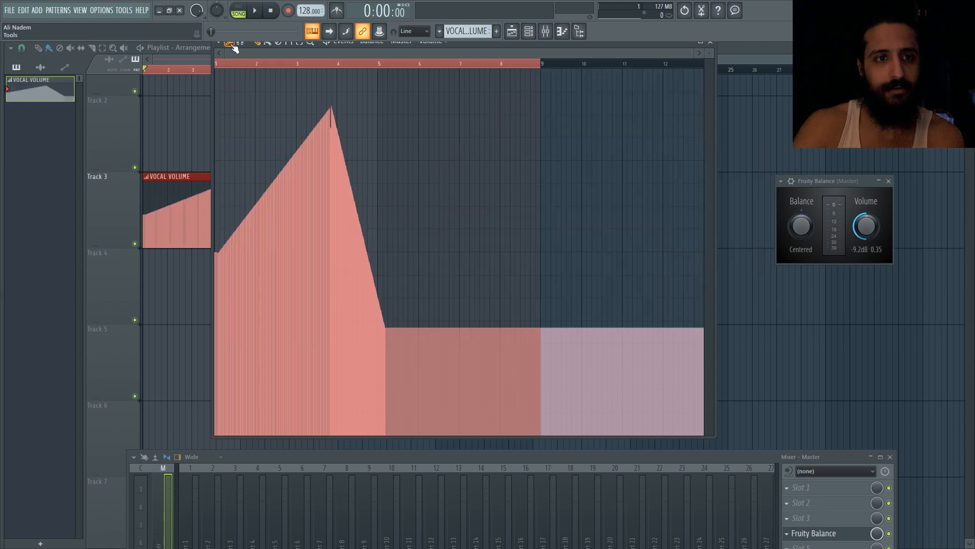
# Clear the clip's curve and draw a triangular volume ramp rising to bar 3 and falling back to bar 5
pyautogui.click(240, 43)
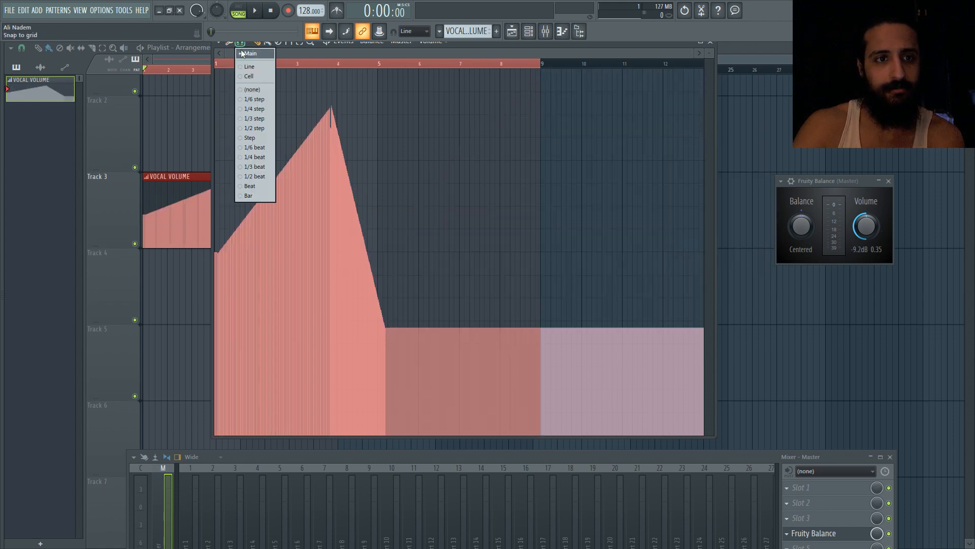
pyautogui.click(251, 68)
pyautogui.moveTo(422, 346)
pyautogui.mouseDown()
pyautogui.moveTo(393, 428)
pyautogui.moveTo(400, 451)
pyautogui.moveTo(421, 443)
pyautogui.mouseUp()
pyautogui.click(243, 42)
pyautogui.click(249, 66)
pyautogui.moveTo(415, 408)
pyautogui.mouseDown()
pyautogui.moveTo(222, 466)
pyautogui.moveTo(430, 488)
pyautogui.mouseUp()
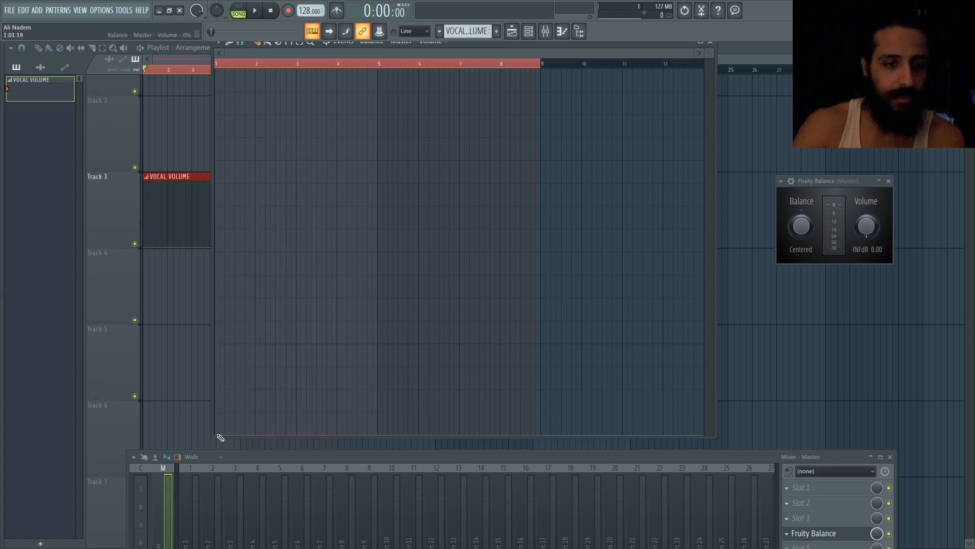
pyautogui.moveTo(221, 438)
pyautogui.mouseDown()
pyautogui.moveTo(277, 70)
pyautogui.moveTo(294, 64)
pyautogui.moveTo(316, 133)
pyautogui.moveTo(338, 483)
pyautogui.moveTo(375, 505)
pyautogui.mouseUp()
pyautogui.click(321, 65)
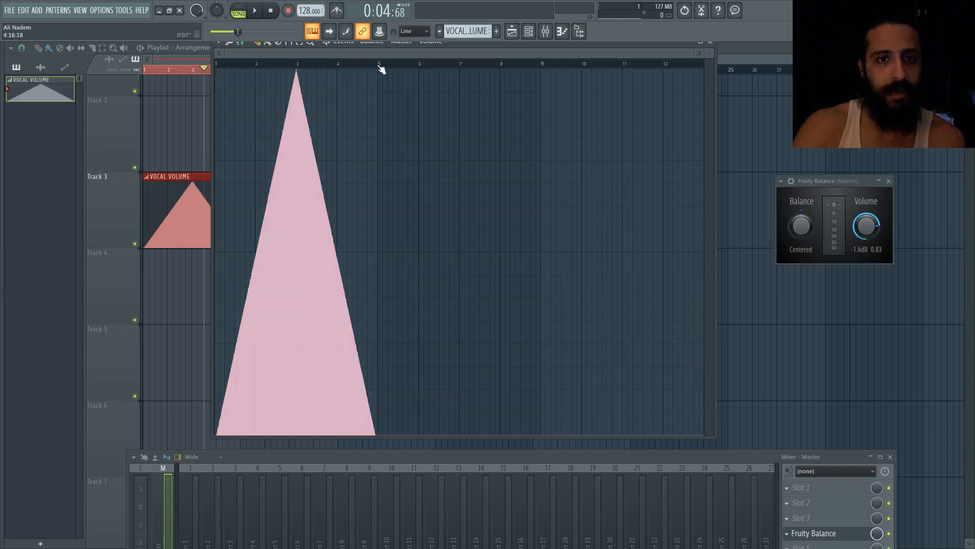
# Select bars 5 to 9 and apply the LFO tool there, raising the start Value before accepting
pyautogui.moveTo(381, 69); pyautogui.dragTo(544, 86)
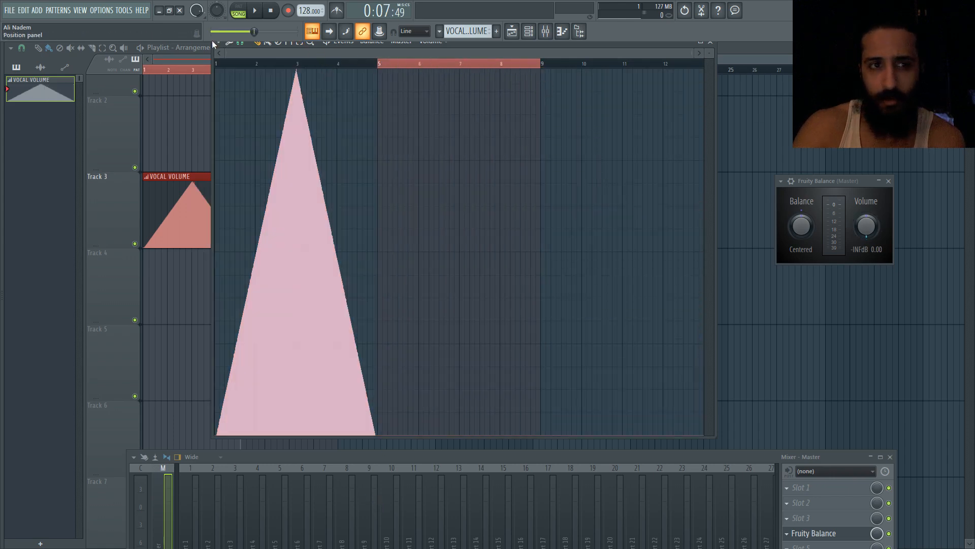
pyautogui.click(228, 41)
pyautogui.click(240, 62)
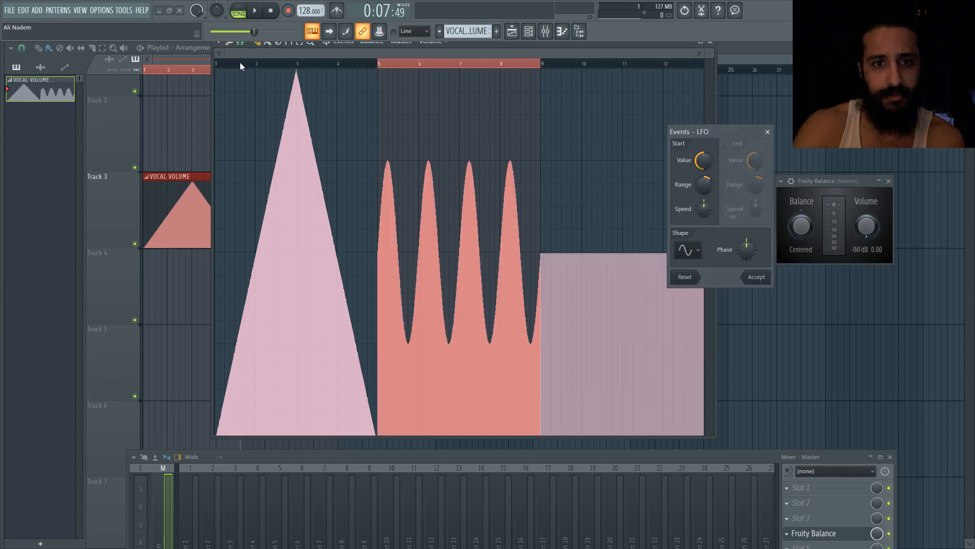
pyautogui.moveTo(702, 161); pyautogui.dragTo(701, 138)
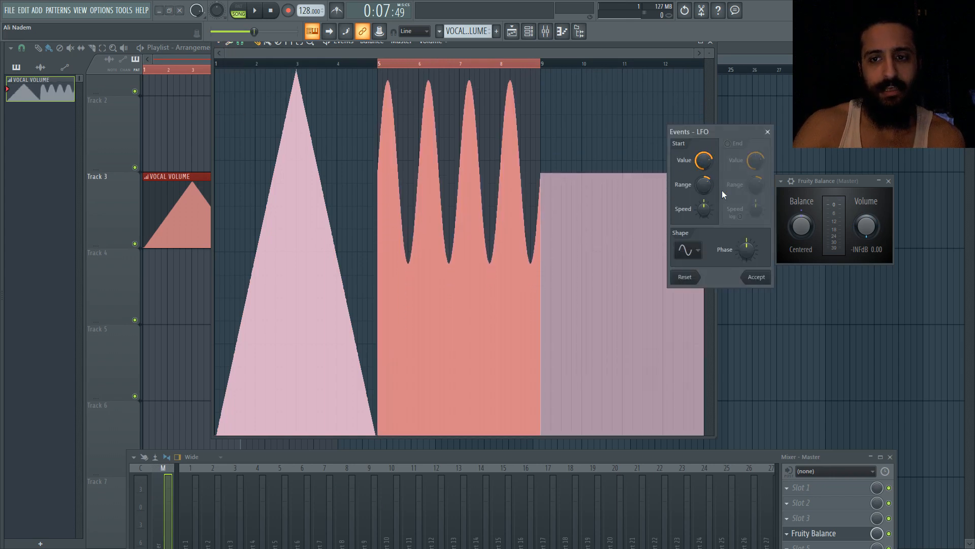
pyautogui.click(757, 278)
# Rearrange the editor and Fruity Balance windows, then close the Volume event editor
pyautogui.moveTo(532, 43); pyautogui.dragTo(578, 69)
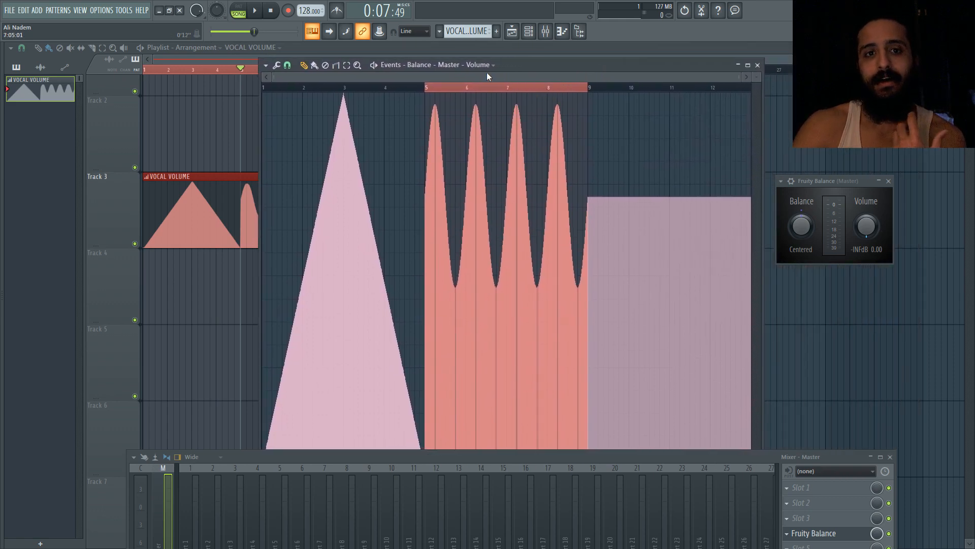
pyautogui.rightClick(868, 226)
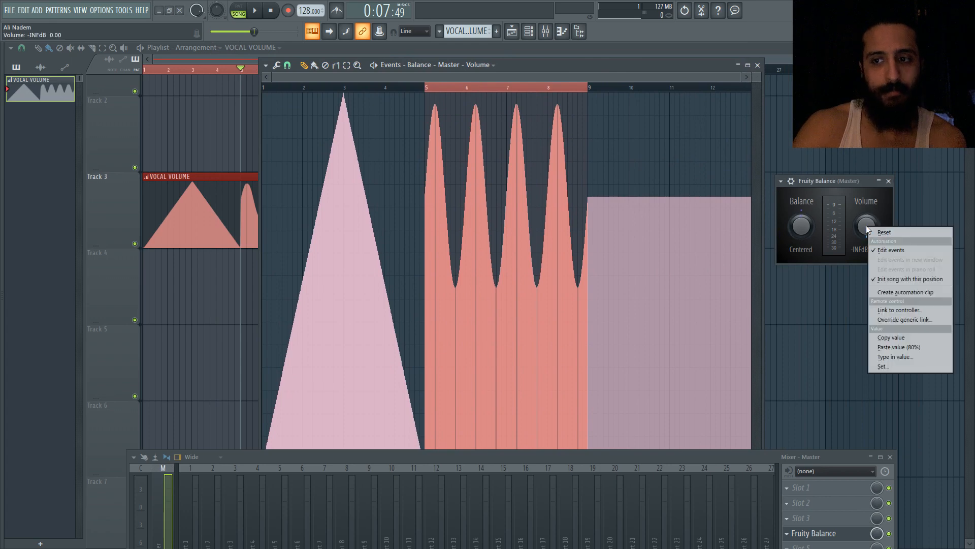
pyautogui.moveTo(815, 180); pyautogui.dragTo(441, 149)
pyautogui.rightClick(486, 194)
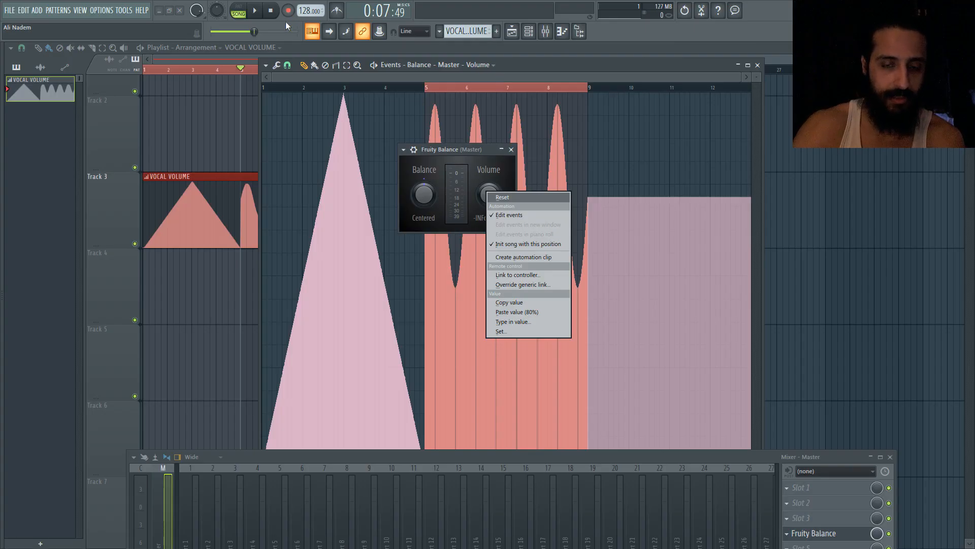
pyautogui.click(516, 215)
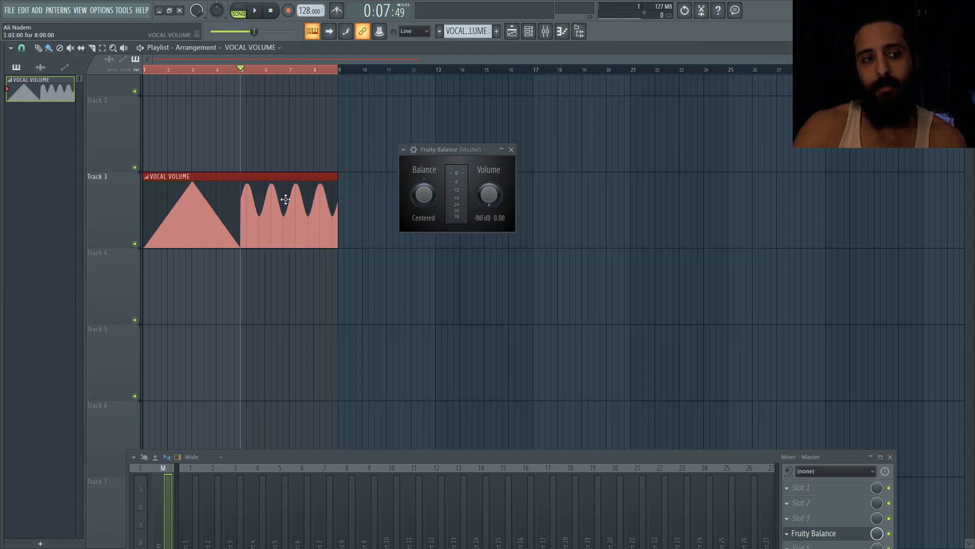
# Delete the VOCAL VOLUME clip from the playlist and reset the Volume knob
pyautogui.rightClick(270, 205)
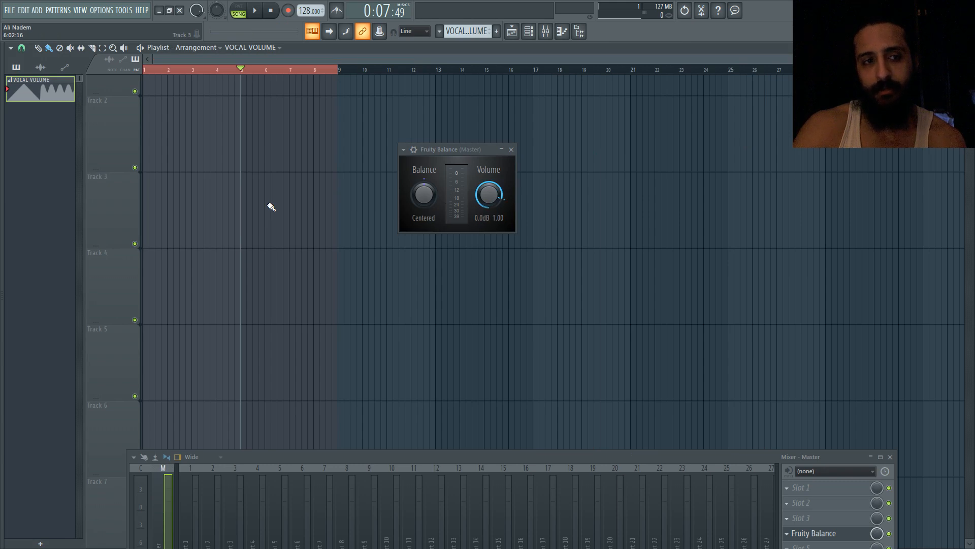
pyautogui.rightClick(491, 194)
pyautogui.click(498, 198)
pyautogui.moveTo(489, 188); pyautogui.dragTo(489, 209)
pyautogui.rightClick(488, 188)
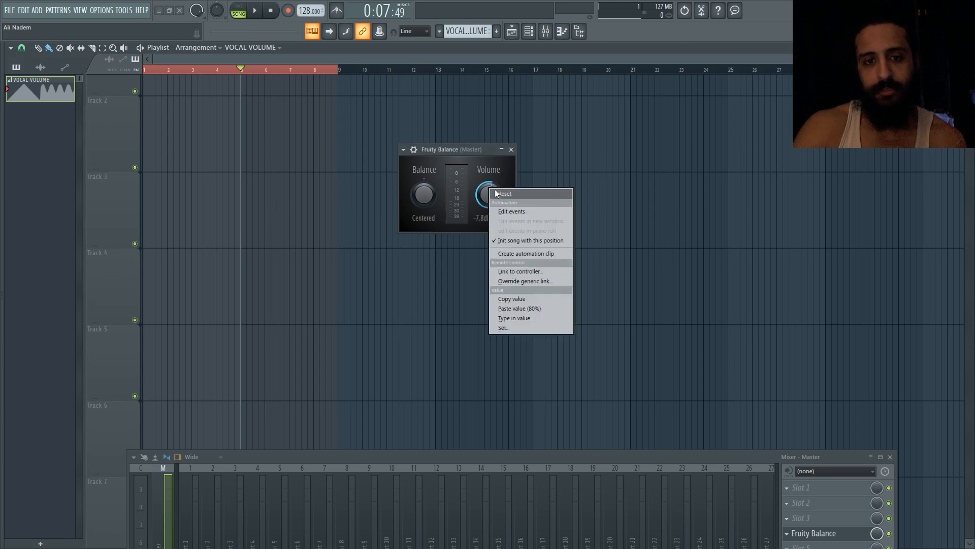
pyautogui.click(496, 193)
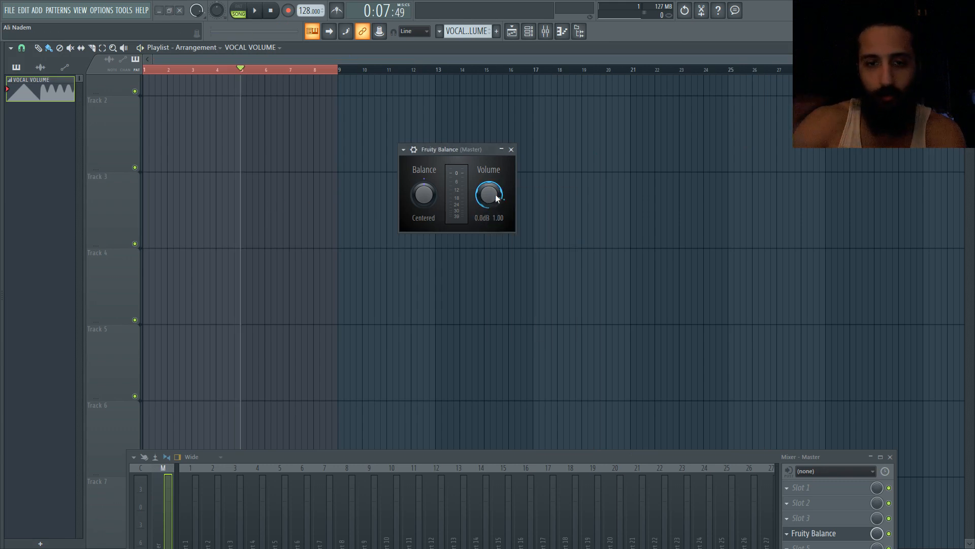
# Create an automation clip for the Volume knob, lowering its start point and shortening it to about two bars
pyautogui.rightClick(492, 196)
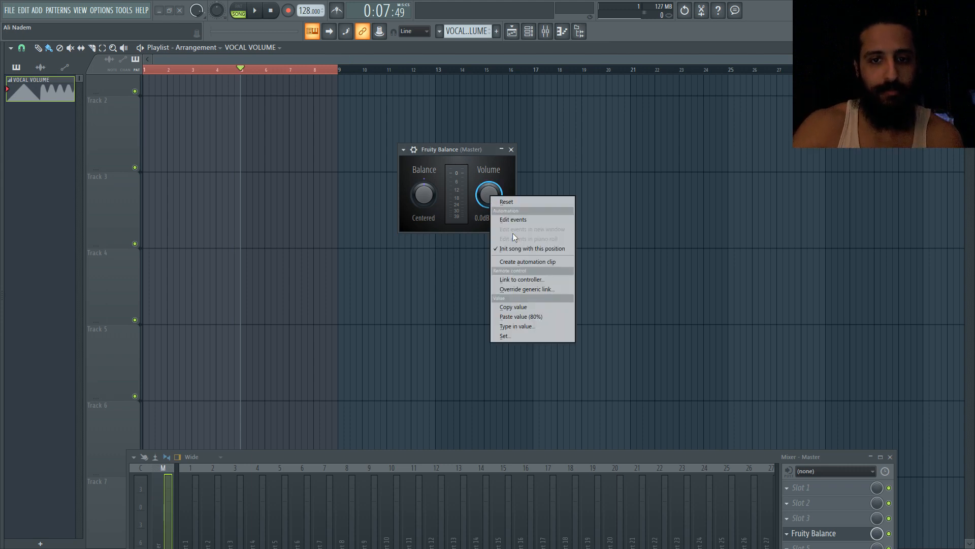
pyautogui.click(522, 261)
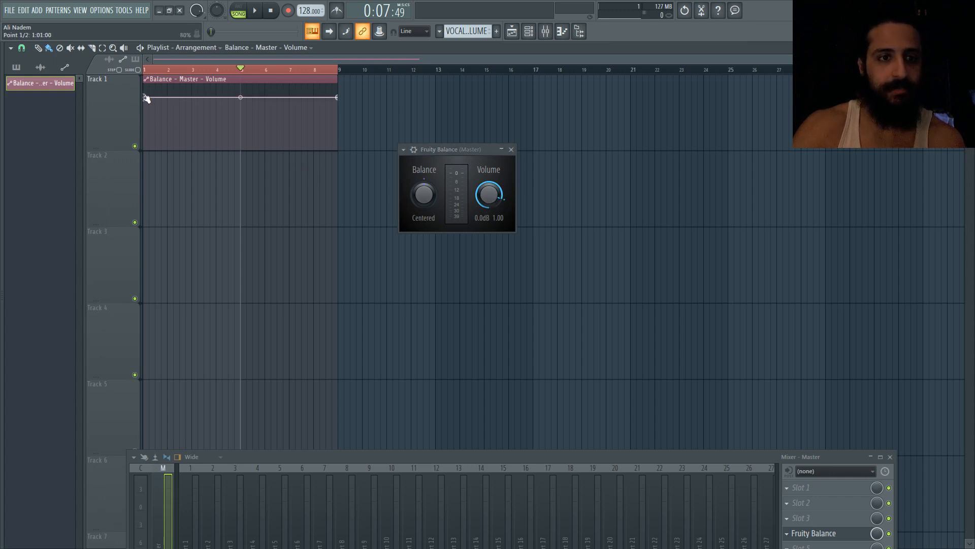
pyautogui.moveTo(146, 97); pyautogui.dragTo(147, 125)
pyautogui.moveTo(338, 82); pyautogui.dragTo(198, 83)
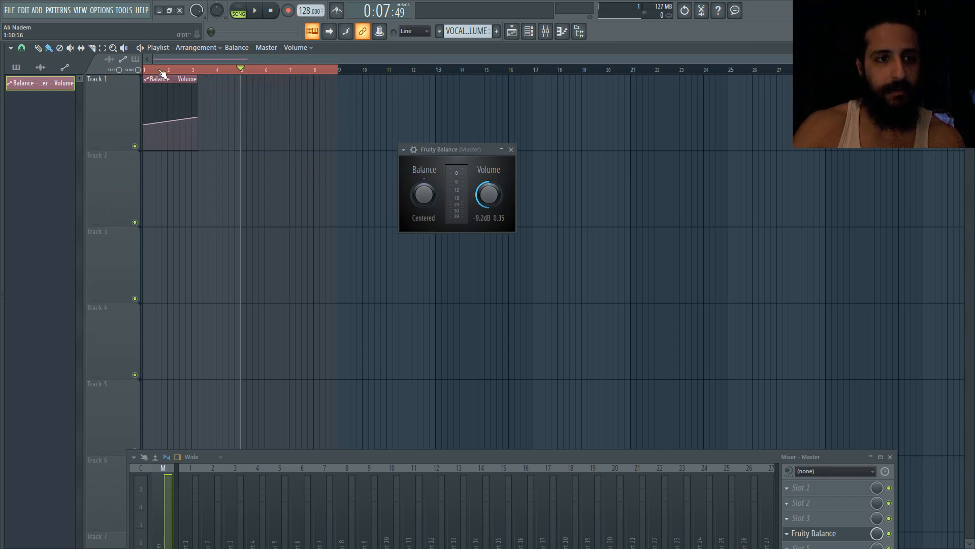
# Delete the new Balance Volume automation clip from the playlist
pyautogui.click(147, 70)
pyautogui.click(148, 70)
pyautogui.rightClick(174, 98)
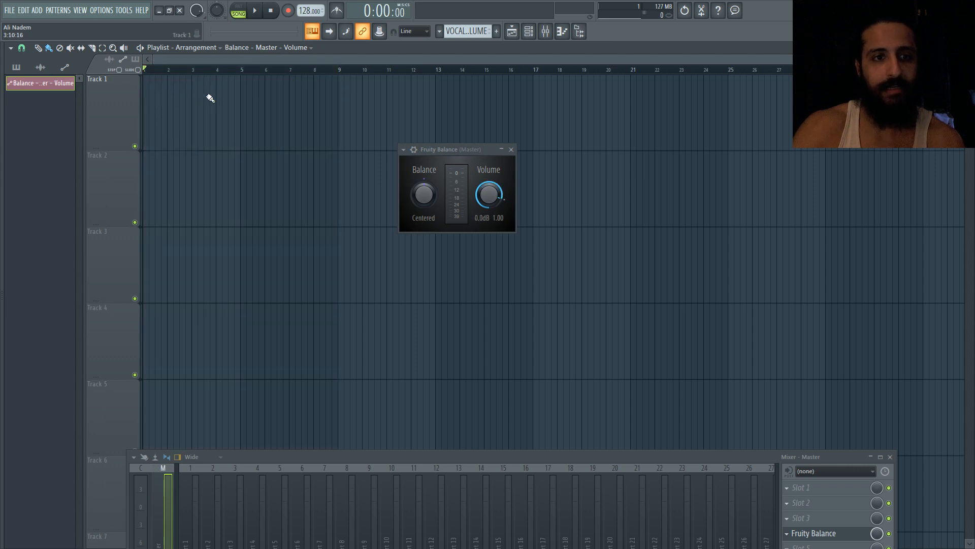
# Play the song while turning the Volume knob, then stop and reset the knob
pyautogui.press('space')
pyautogui.moveTo(489, 194); pyautogui.dragTo(489, 201)
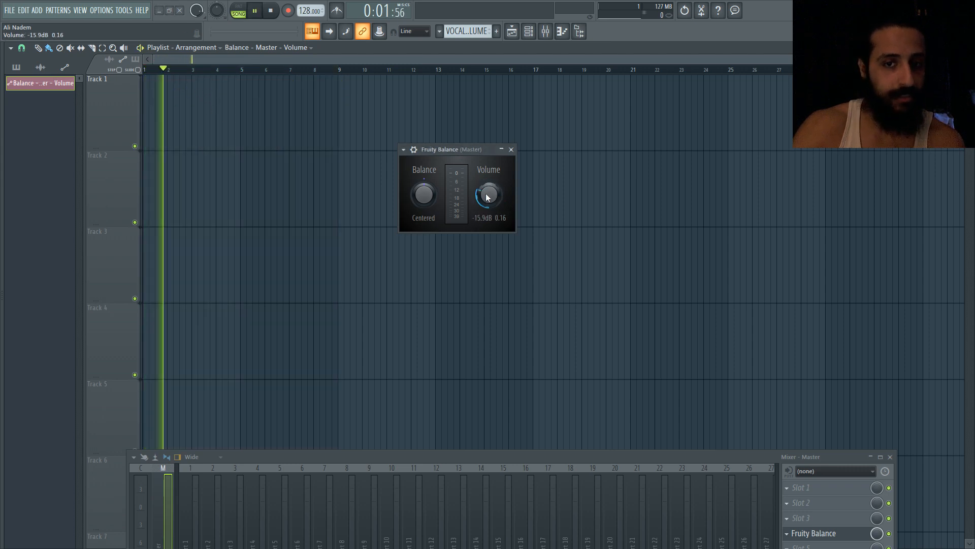
pyautogui.press('space')
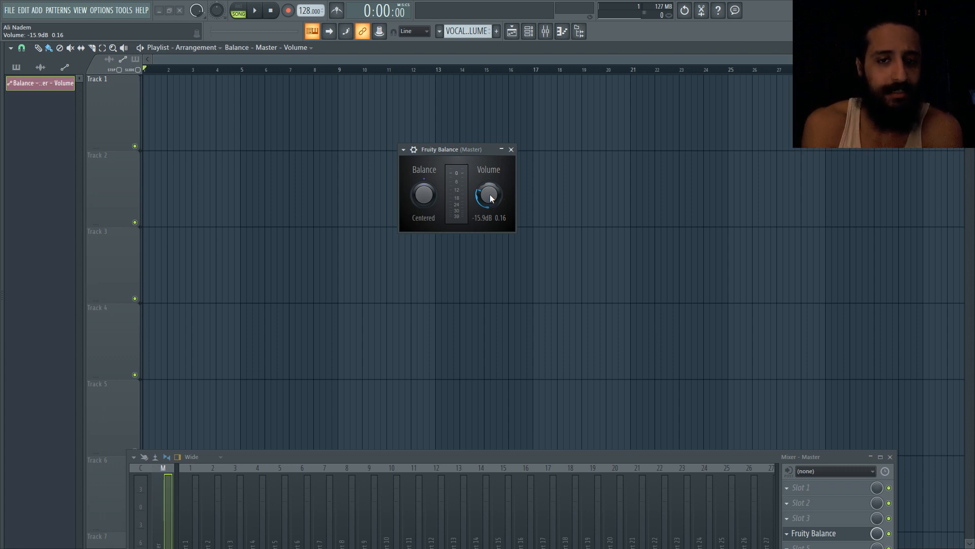
pyautogui.rightClick(491, 198)
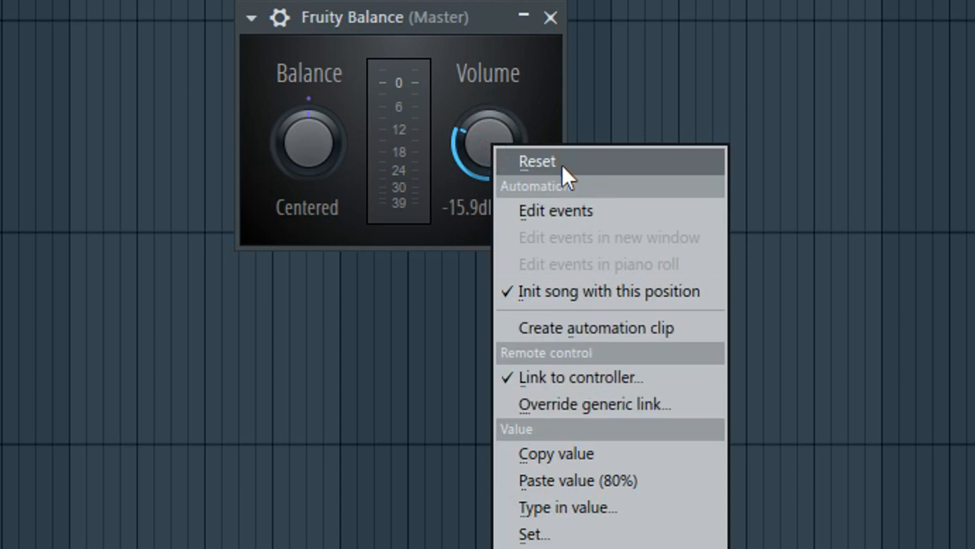
pyautogui.click(562, 163)
# Close the Fruity Balance plugin window
pyautogui.rightClick(485, 131)
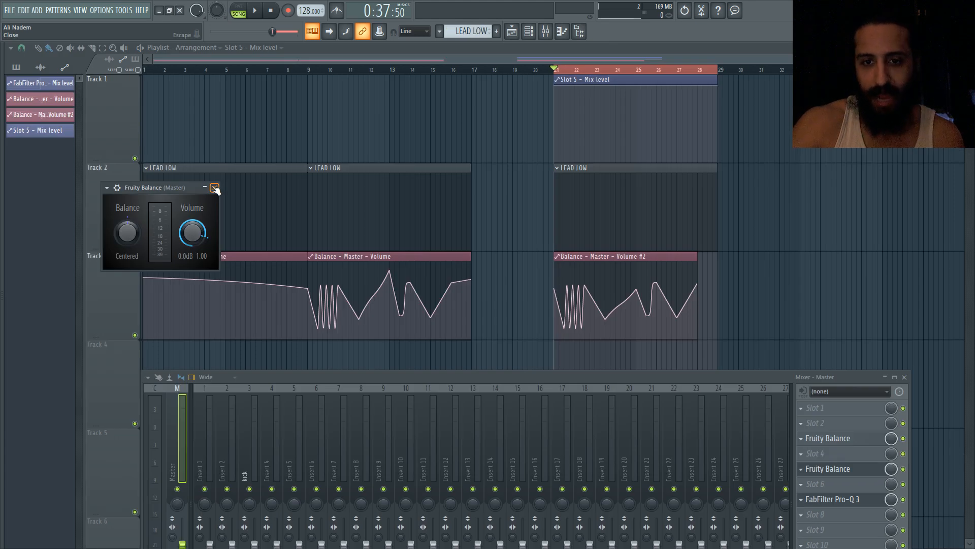
pyautogui.click(215, 188)
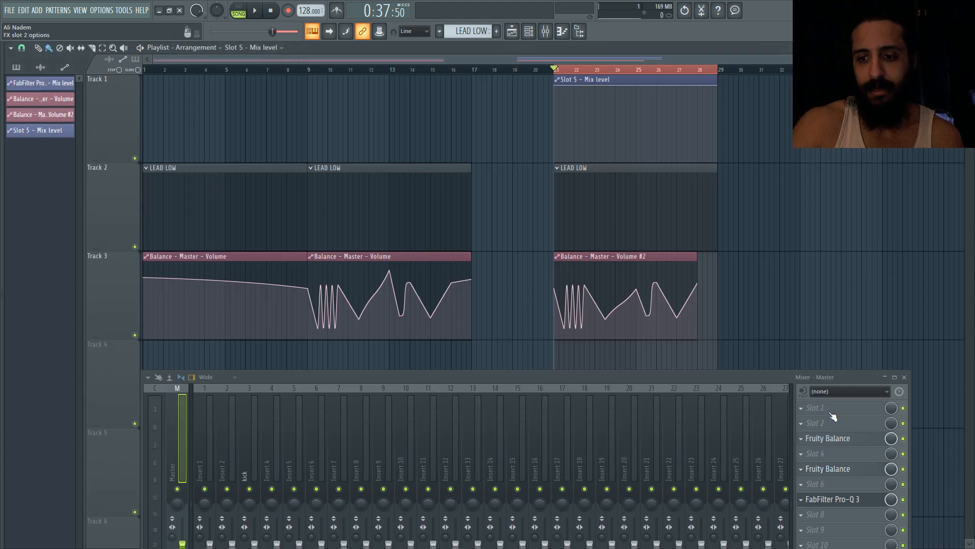